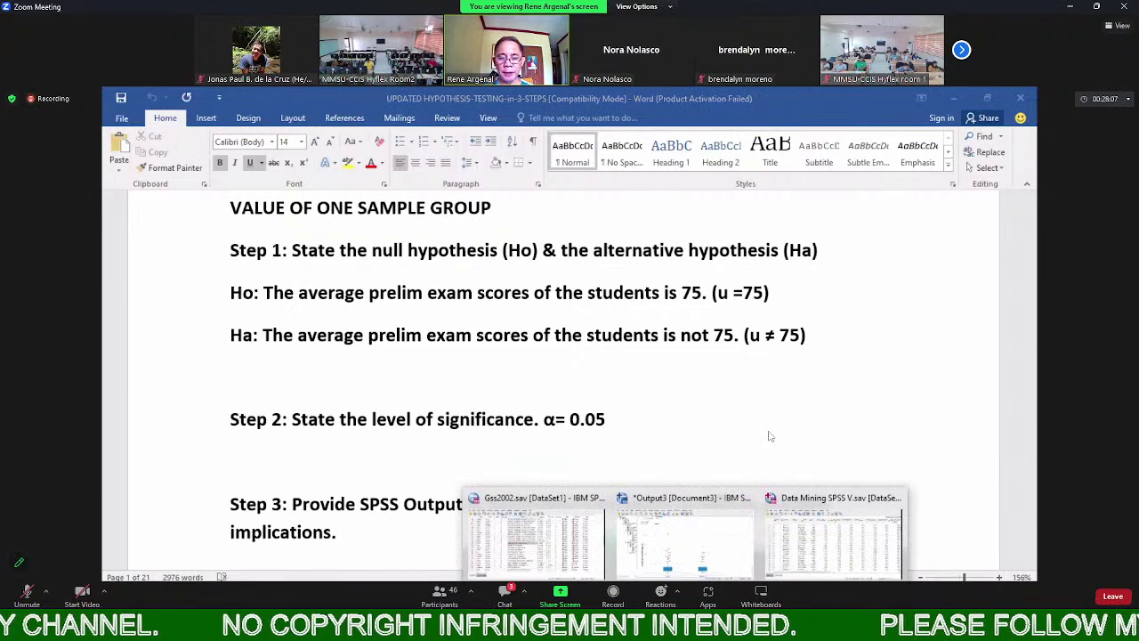
Switch to the Data Mining SPSS V data set in SPSS Statistics and open the One-Sample T Test
left_click(796, 561)
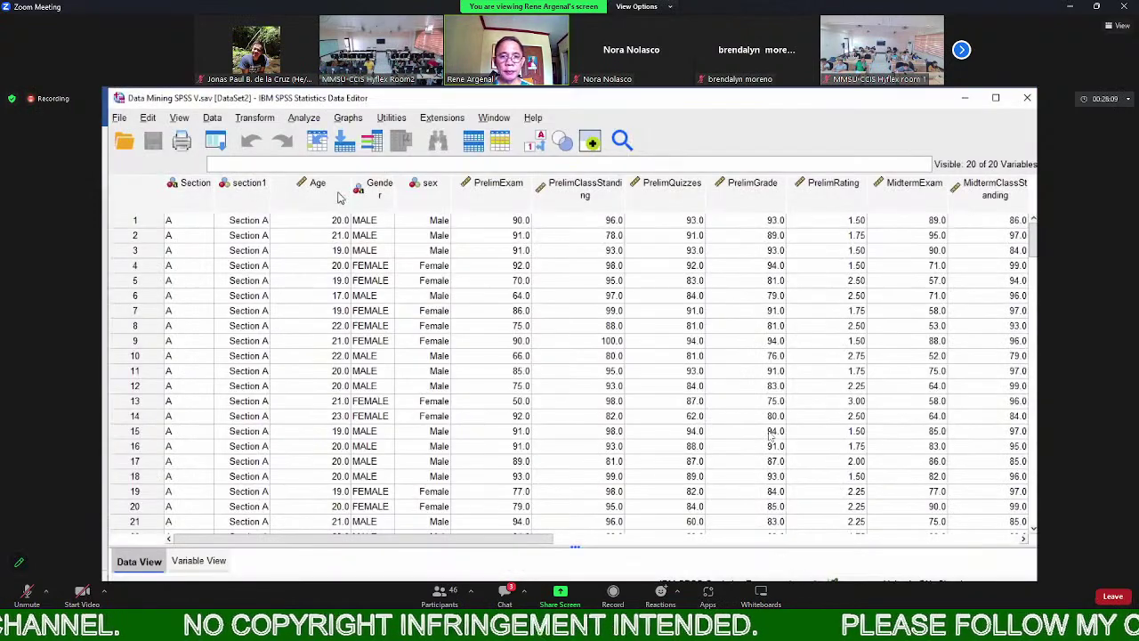
left_click(300, 119)
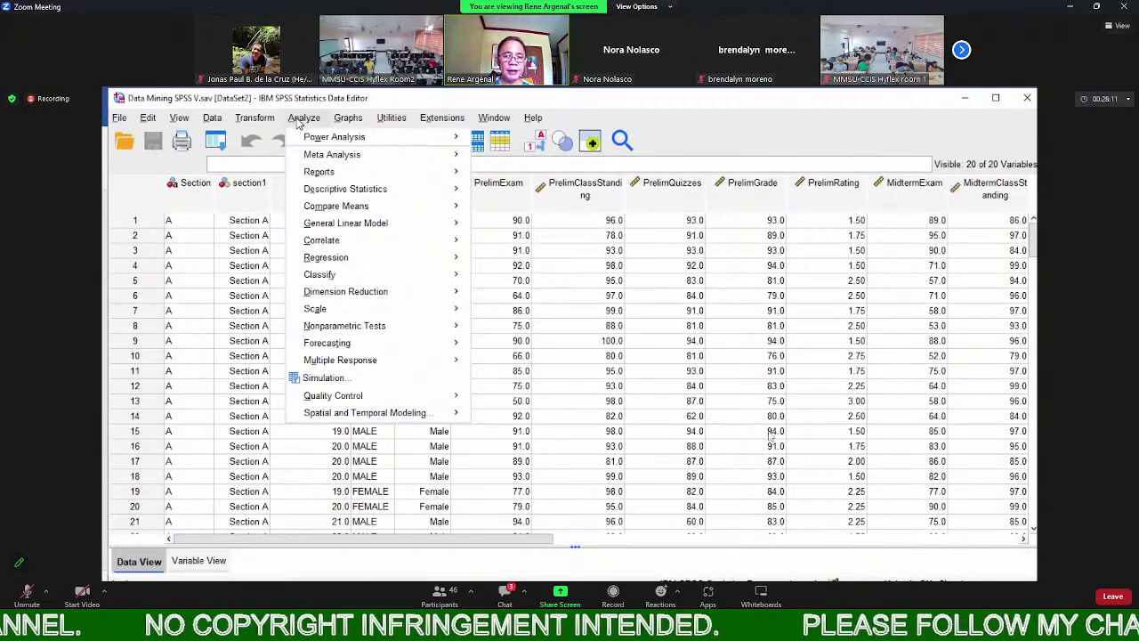
mouse_move(374, 209)
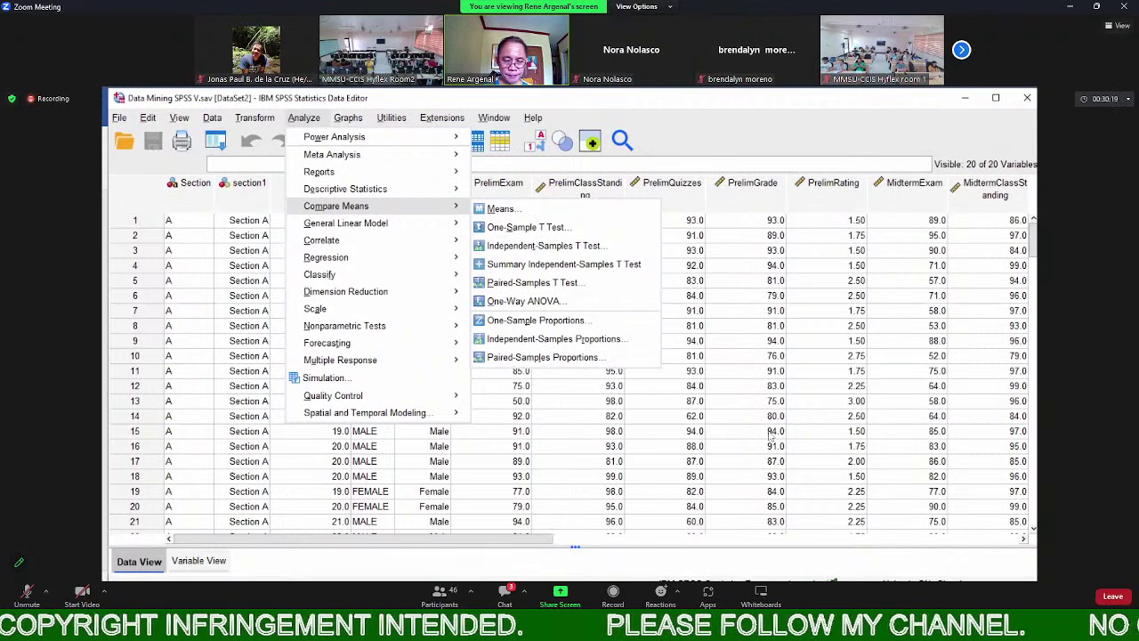
left_click(685, 576)
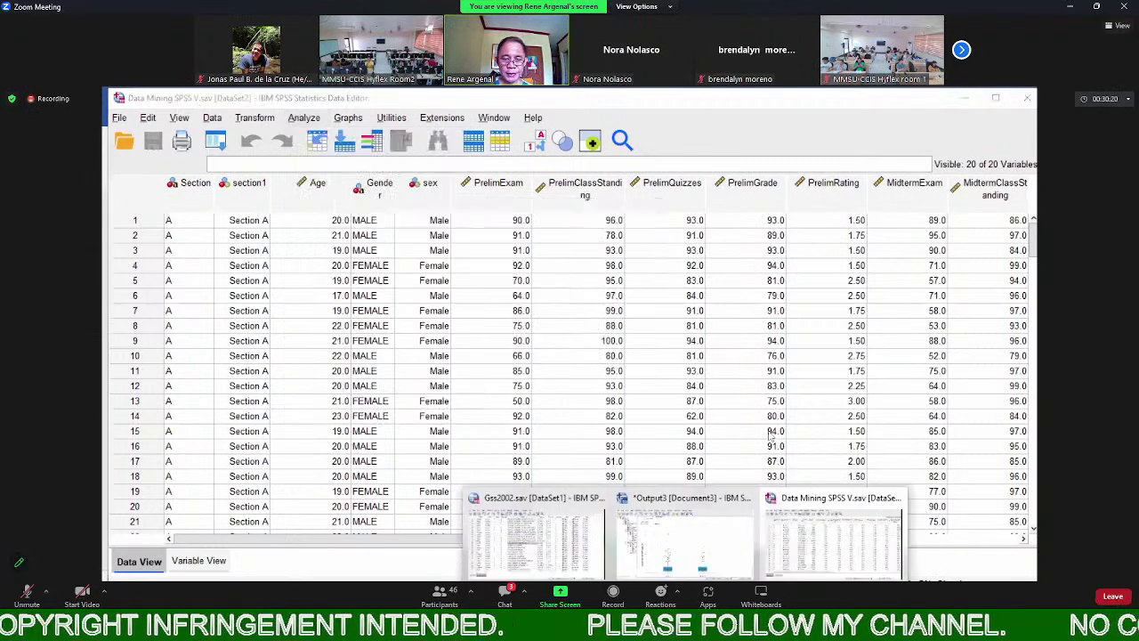
left_click(799, 559)
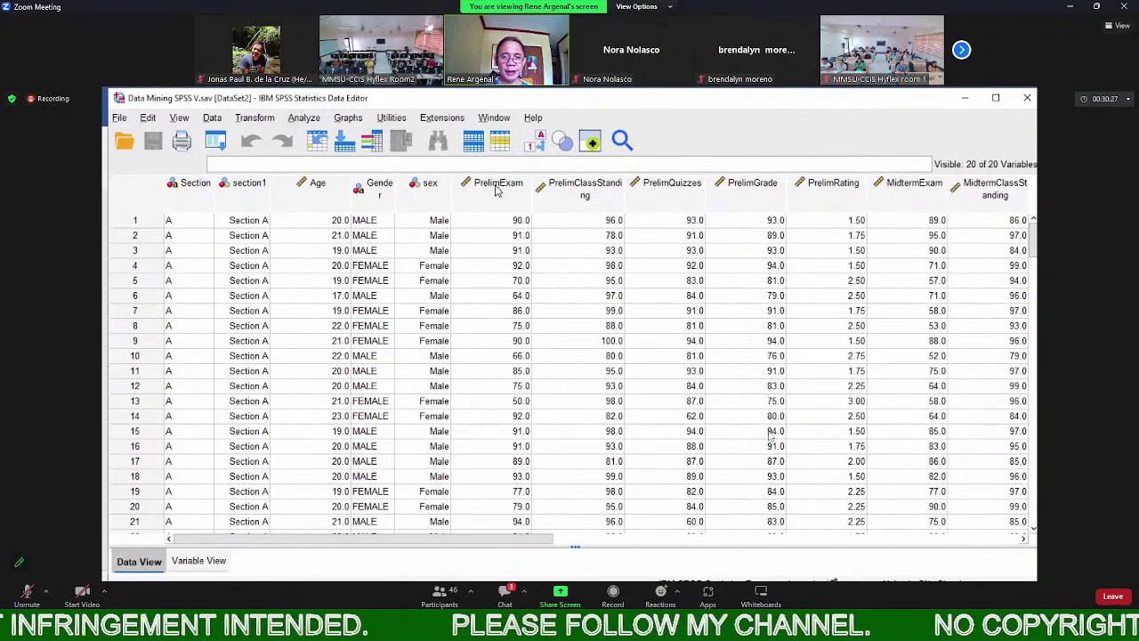
left_click(304, 119)
mouse_move(384, 209)
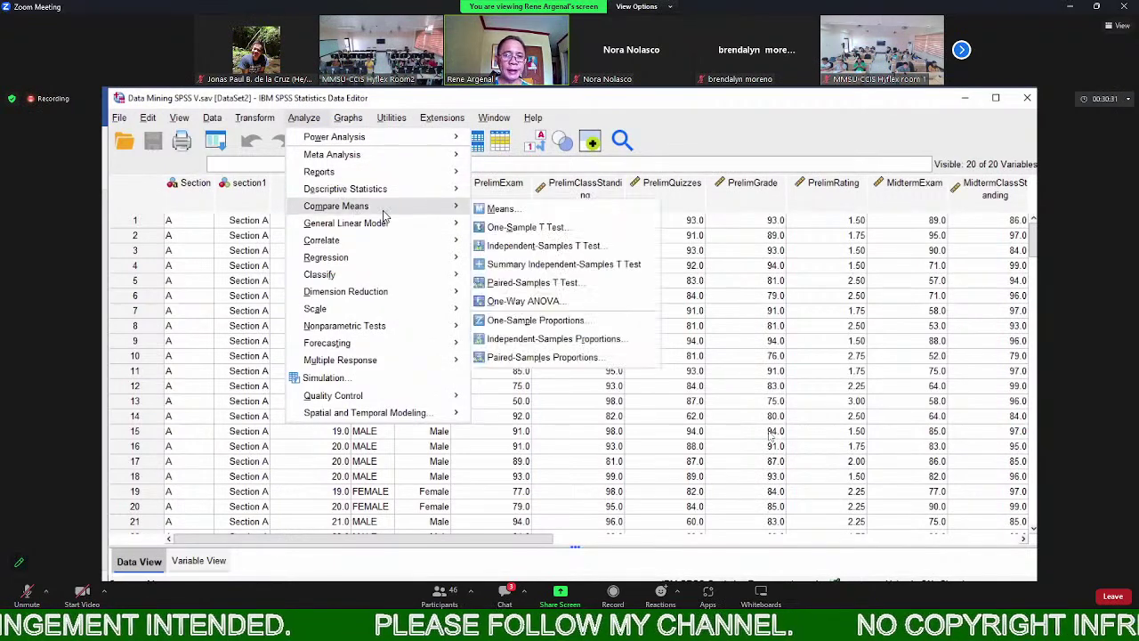
left_click(499, 227)
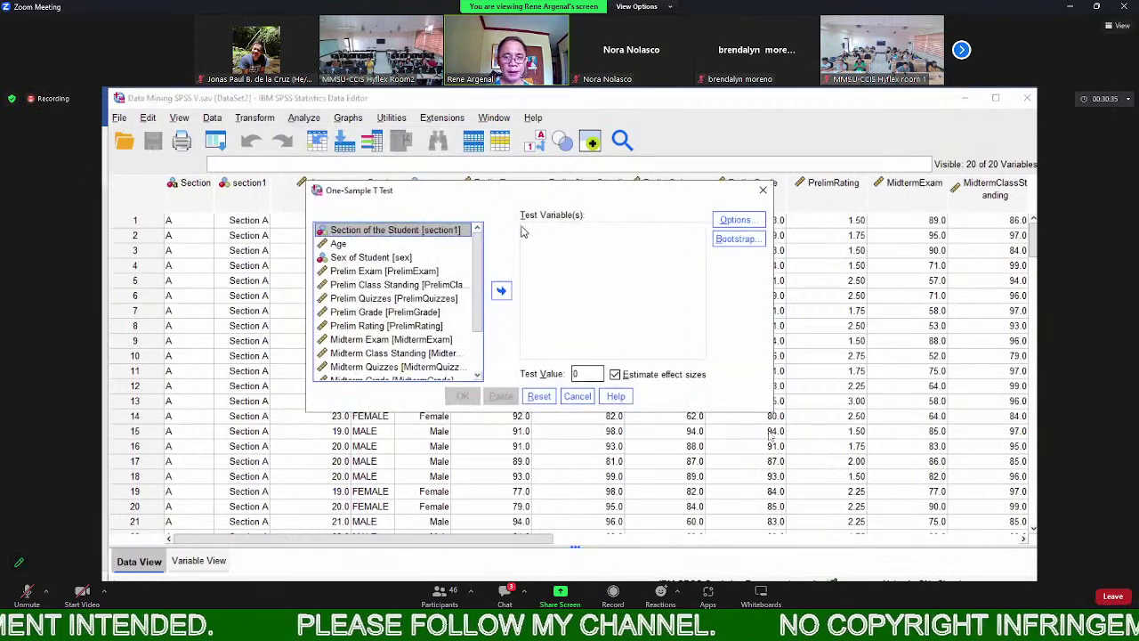
Display the variables by name and assign PrelimExam as the test variable
right_click(395, 272)
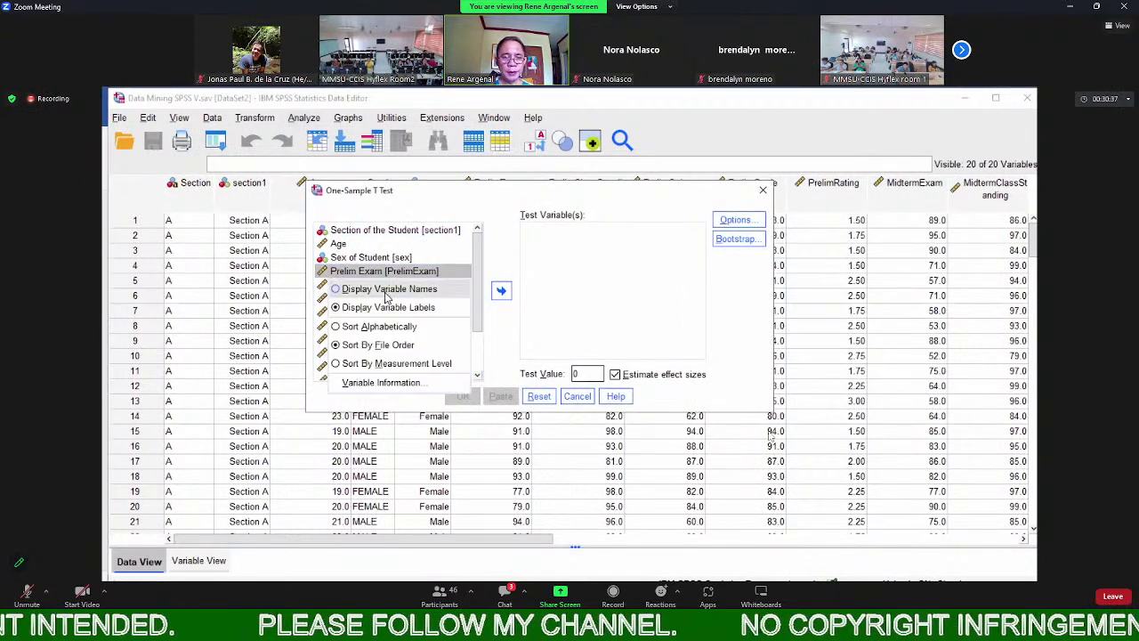
left_click(390, 287)
left_click(501, 290)
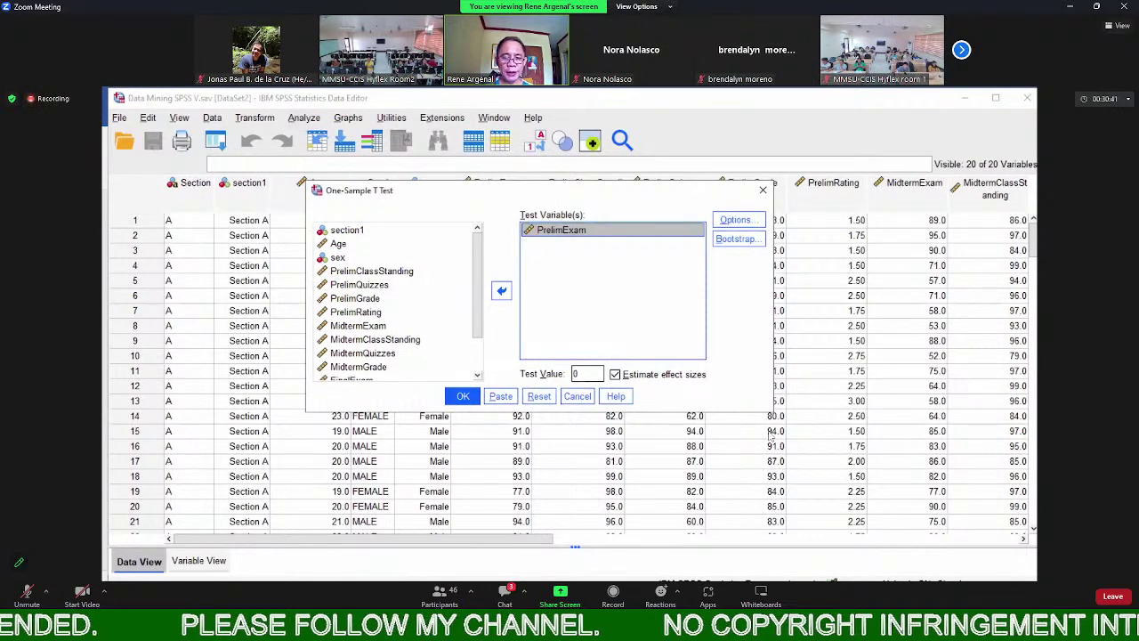
Check the hypothesized mean in the Word document on hypothesis testing, and return to the One-Sample T Test settings in SPSS
left_click(719, 594)
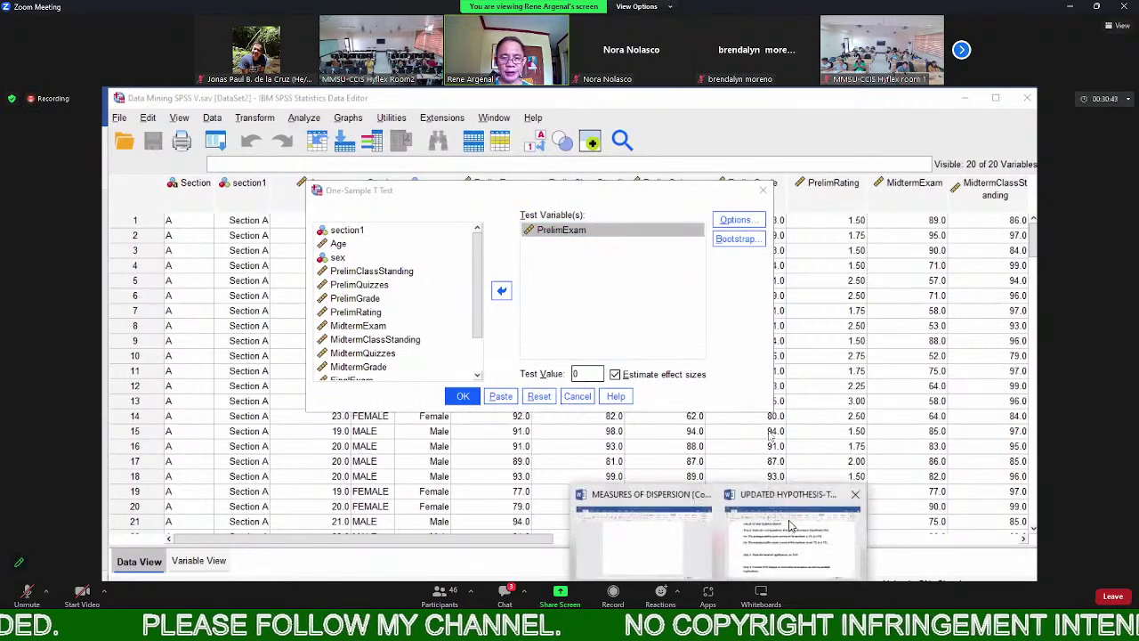
left_click(788, 525)
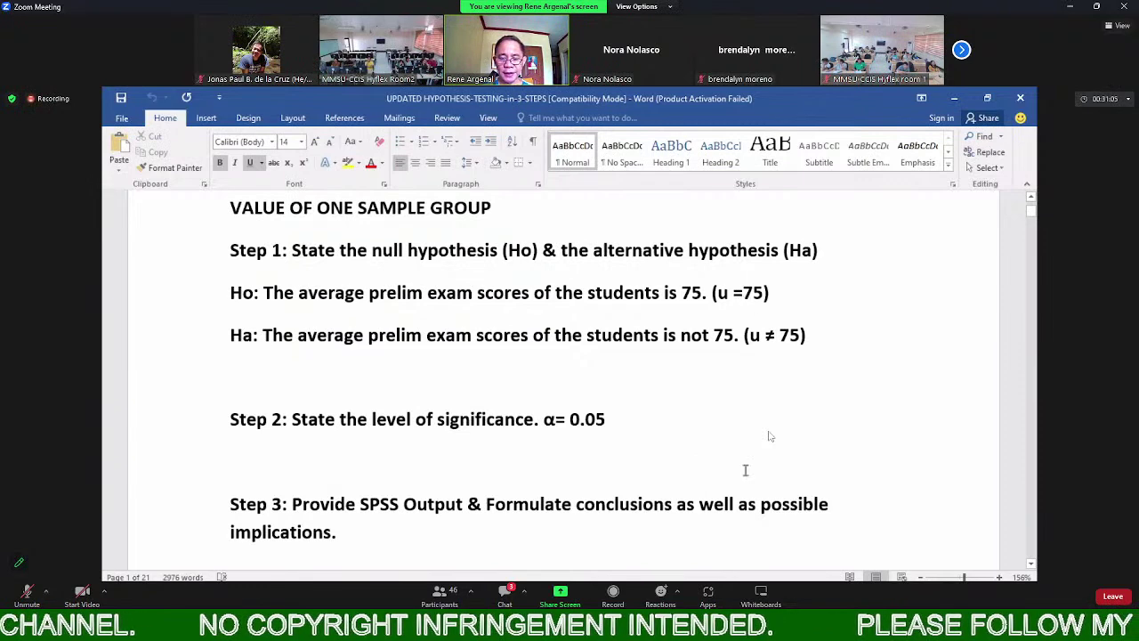
left_click(685, 597)
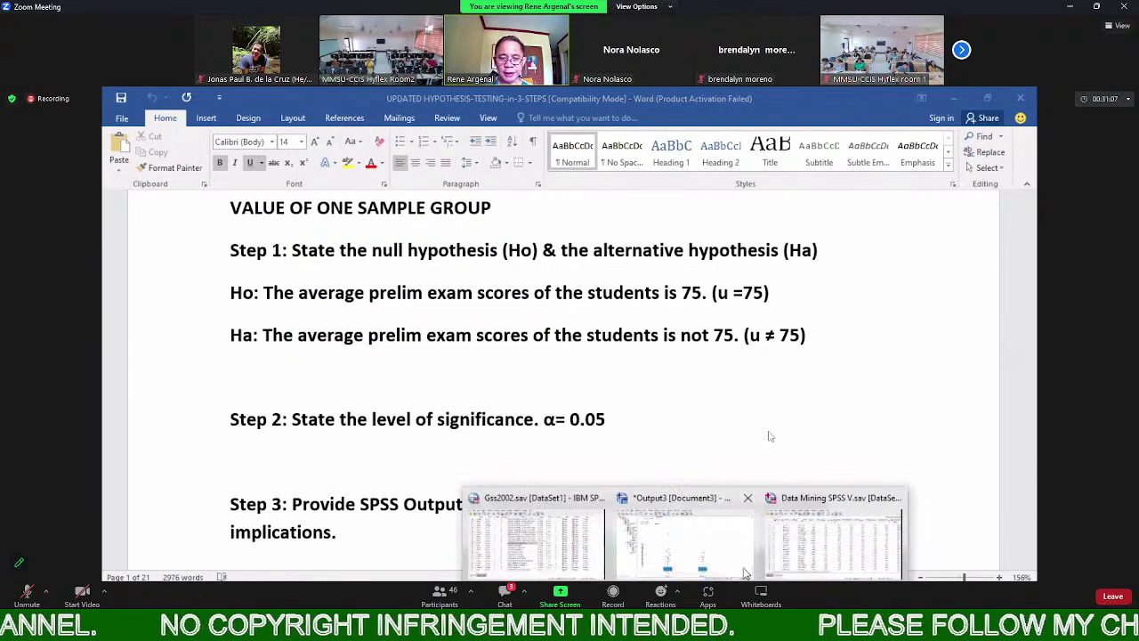
left_click(827, 538)
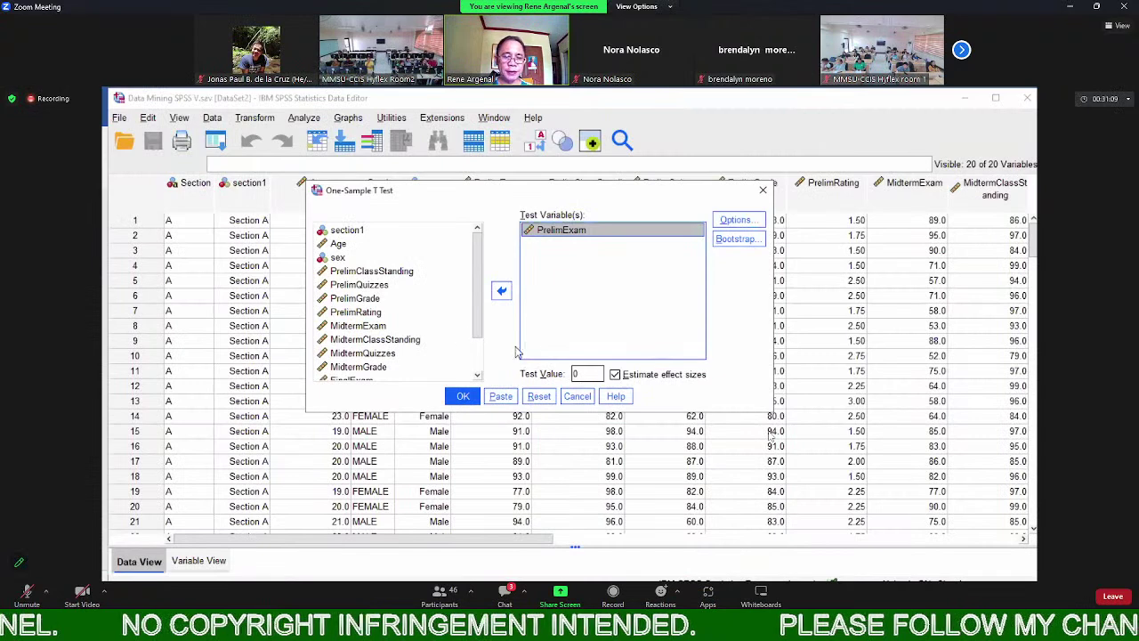
Set the test value to 75 and turn off the estimation of effect sizes
double_click(579, 373)
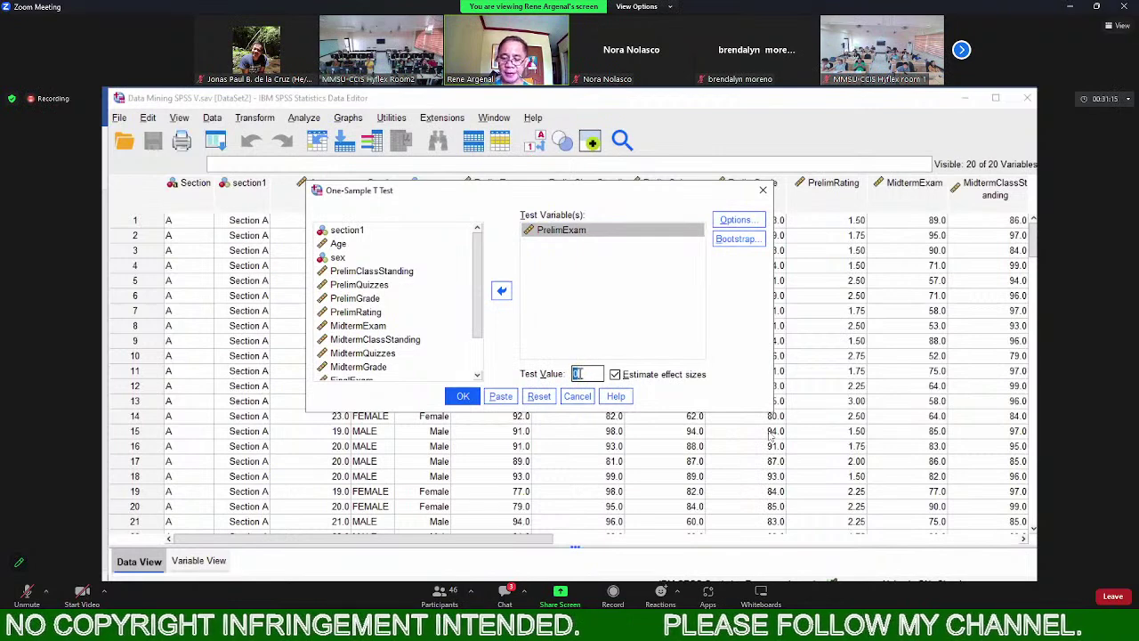
key("BackSpace")
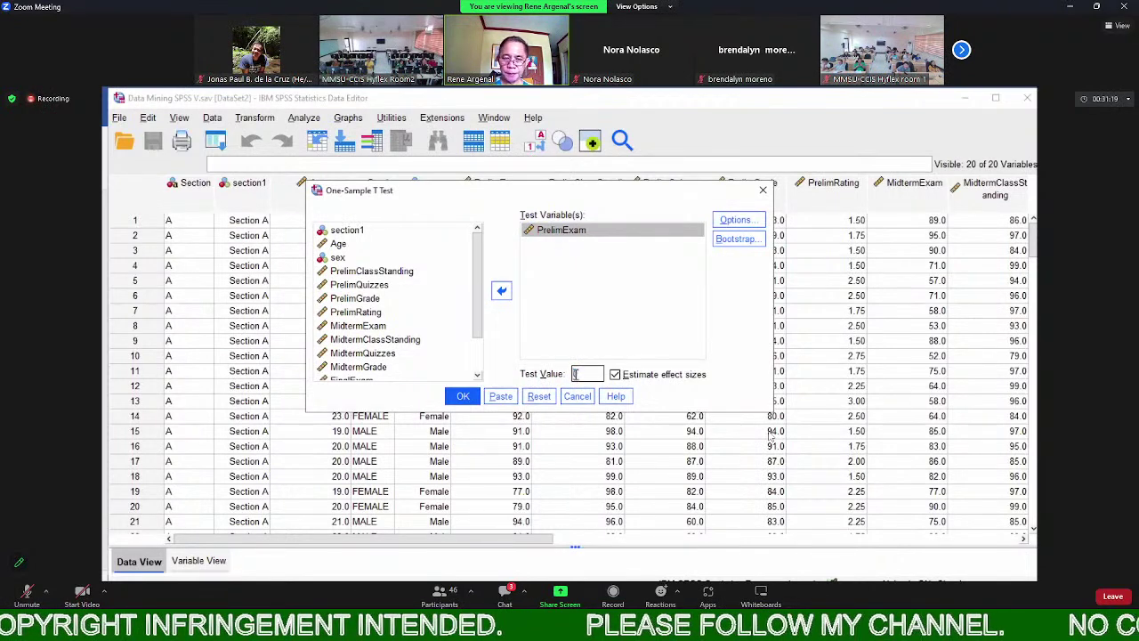
type("0")
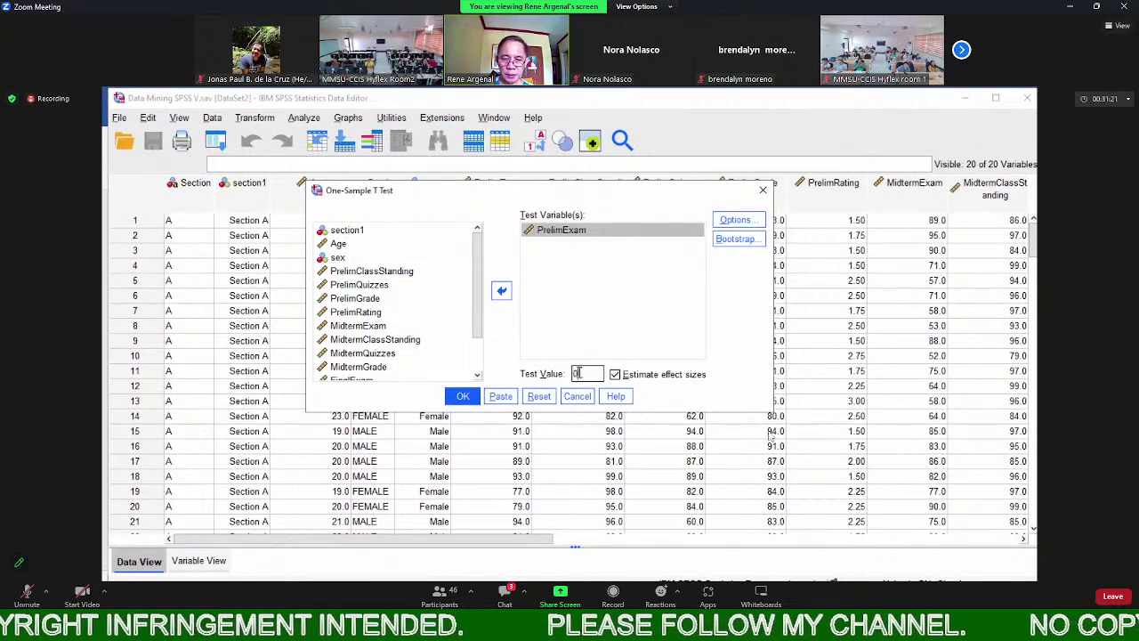
key("BackSpace")
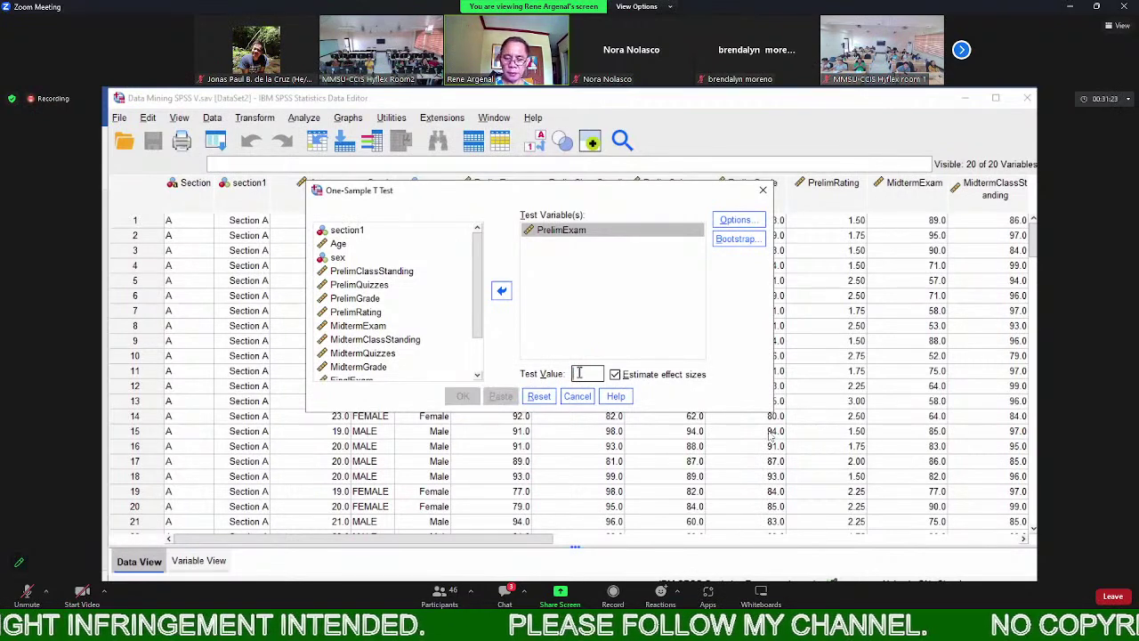
type("75")
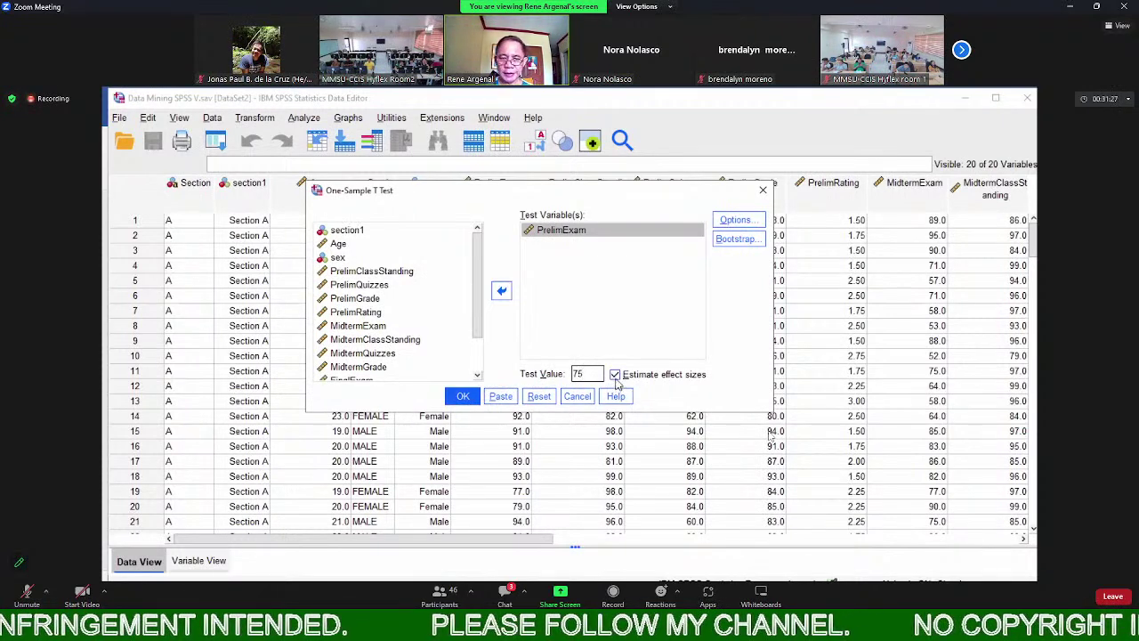
left_click(615, 378)
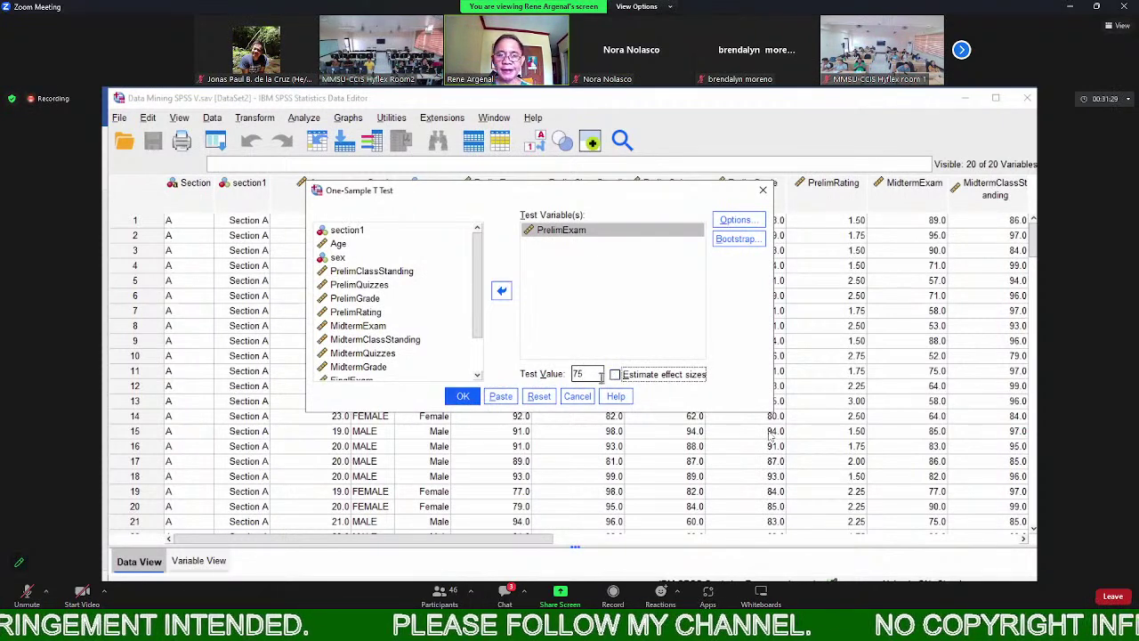
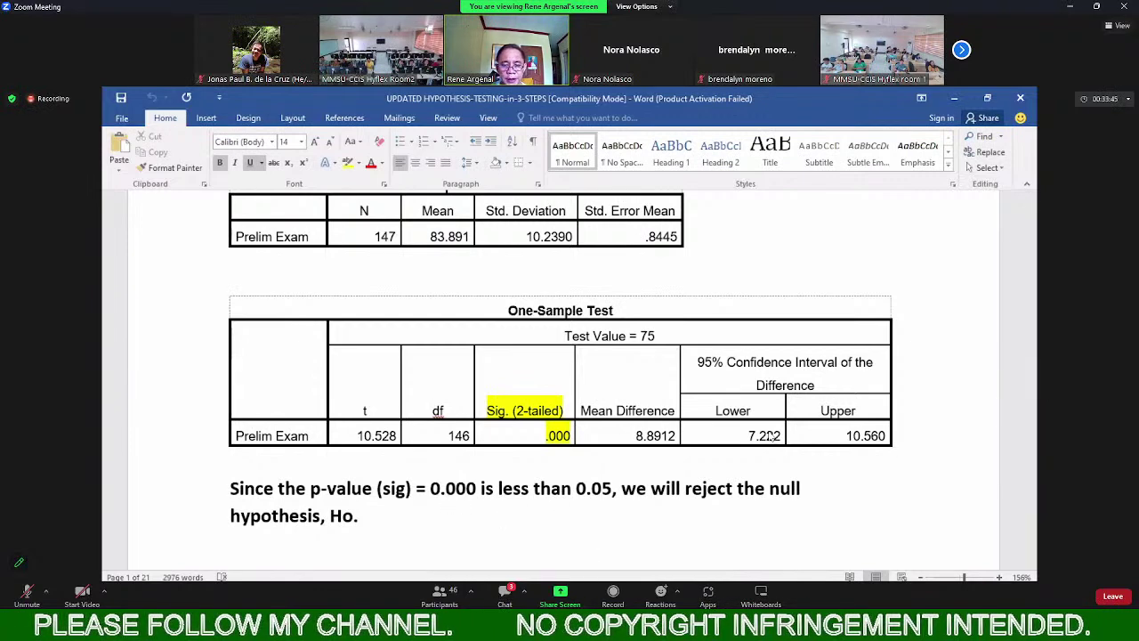
Switch to the SPSS output to examine the one-sample t-test tables, and return to the write-up in Word
left_click(685, 597)
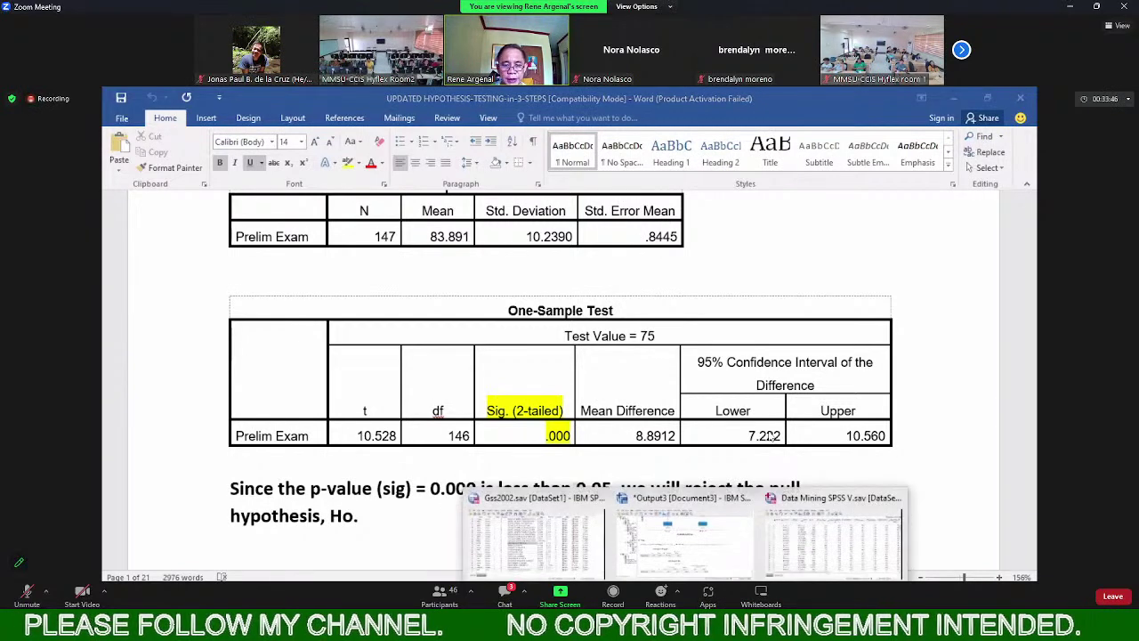
left_click(667, 561)
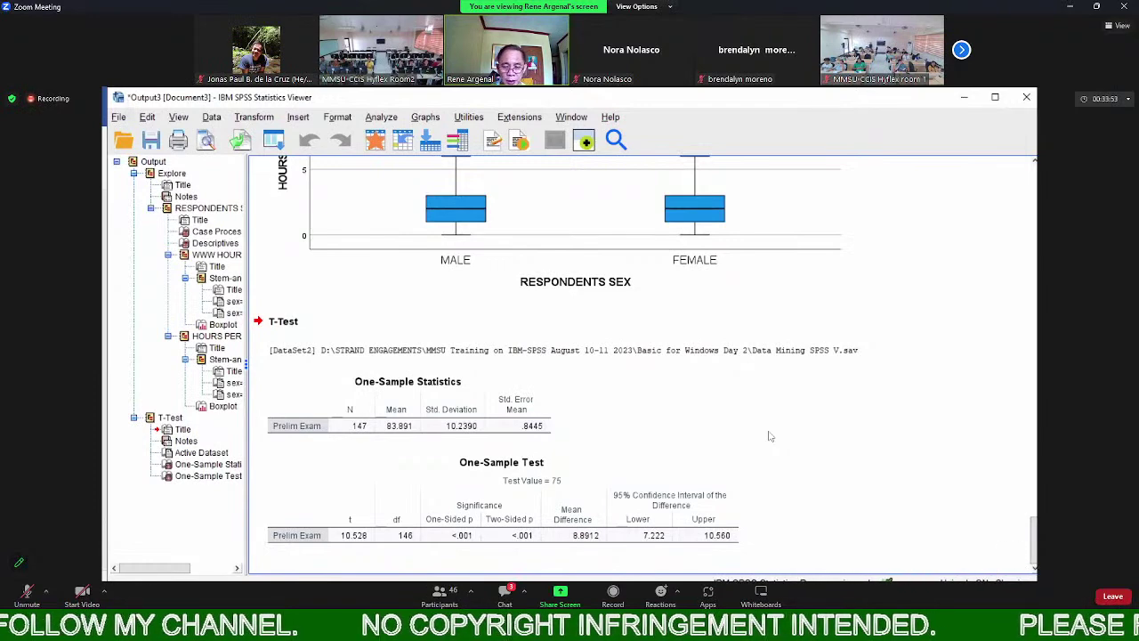
left_click(783, 552)
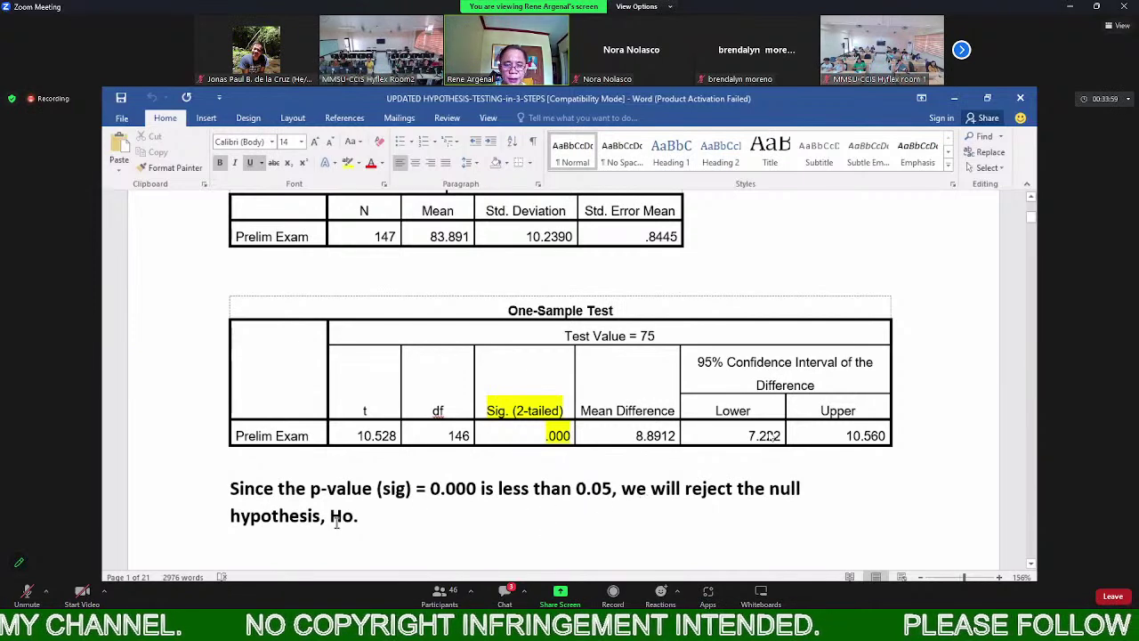
Review the first example's write-up, selecting its null hypothesis statement and reading through the significance level, result tables and conclusion
scroll(421, 515, "up", 6)
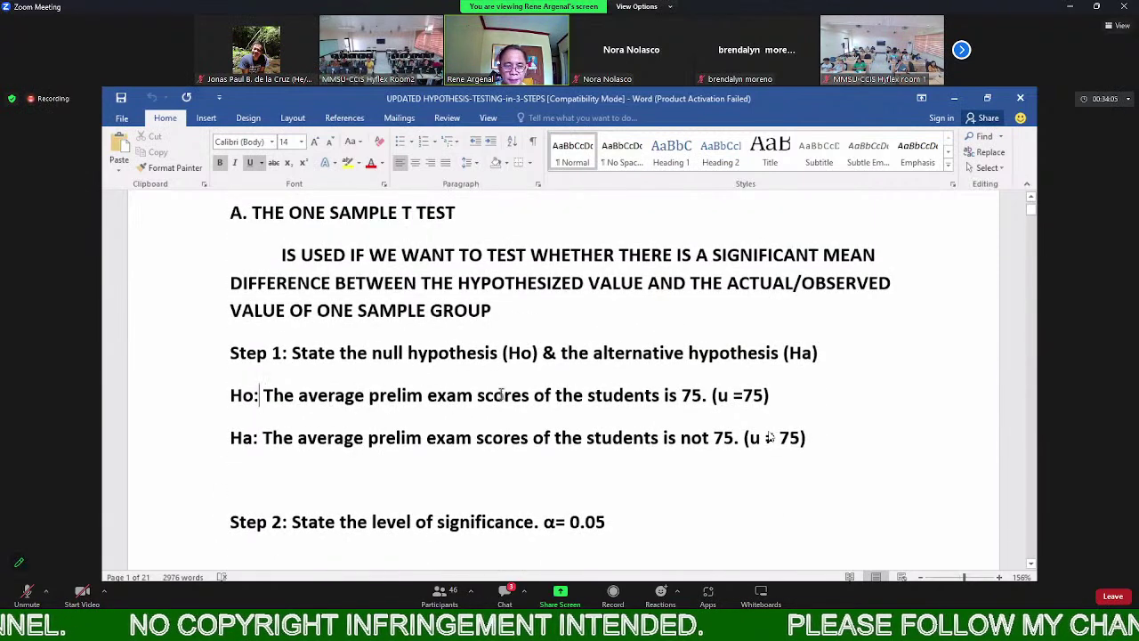
left_click_drag(258, 396, 764, 396)
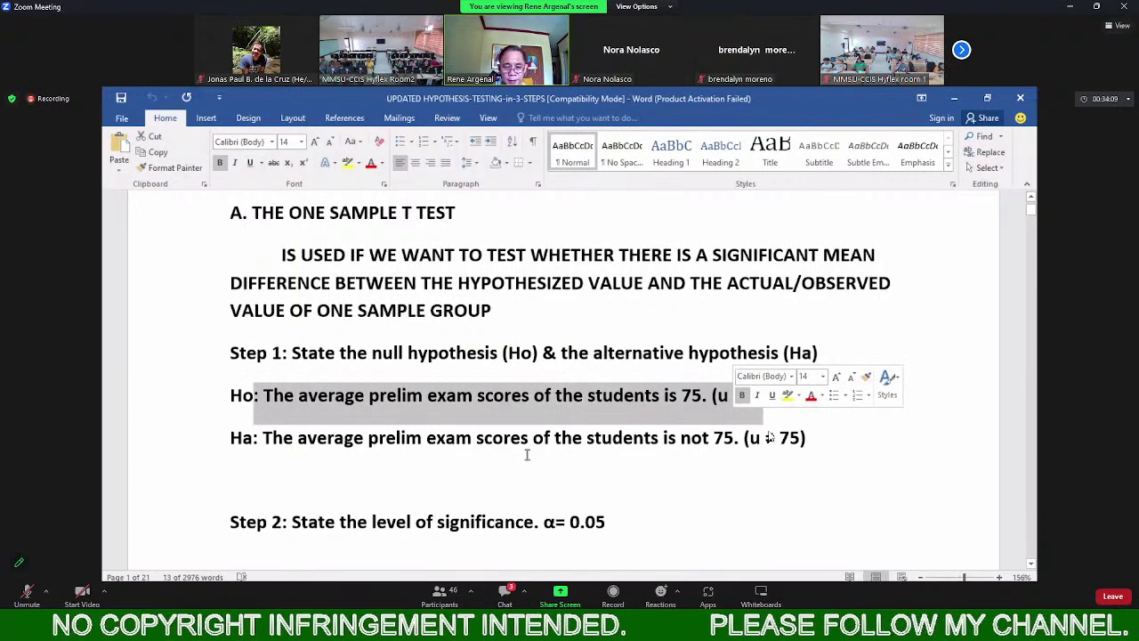
scroll(526, 455, "down", 3)
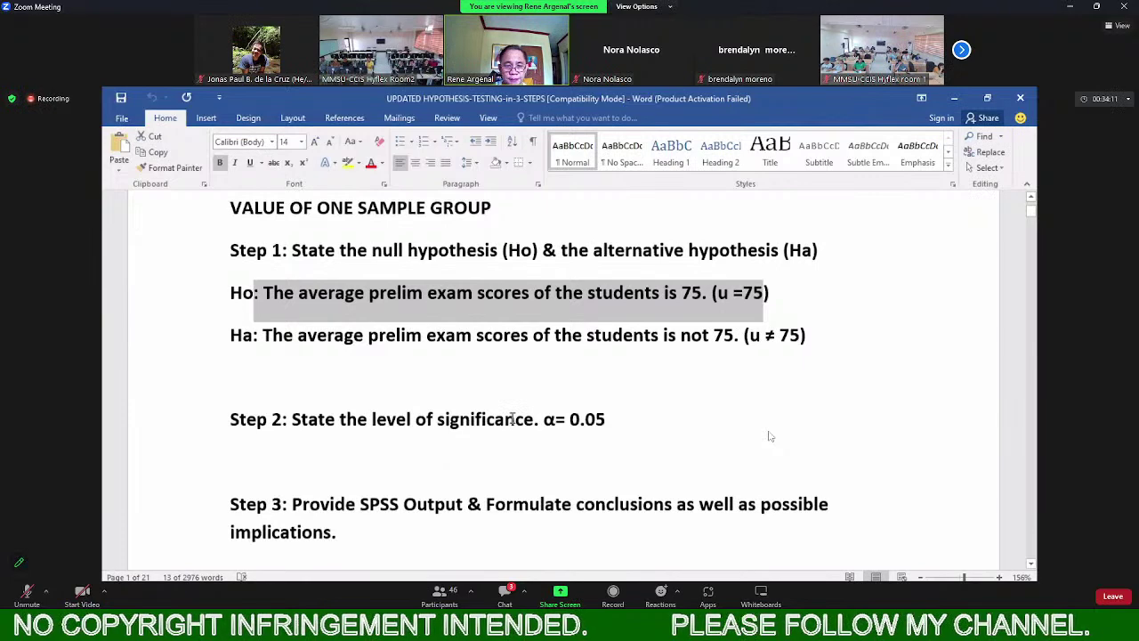
scroll(512, 418, "down", 3)
scroll(445, 337, "up", 2)
scroll(447, 336, "down", 2)
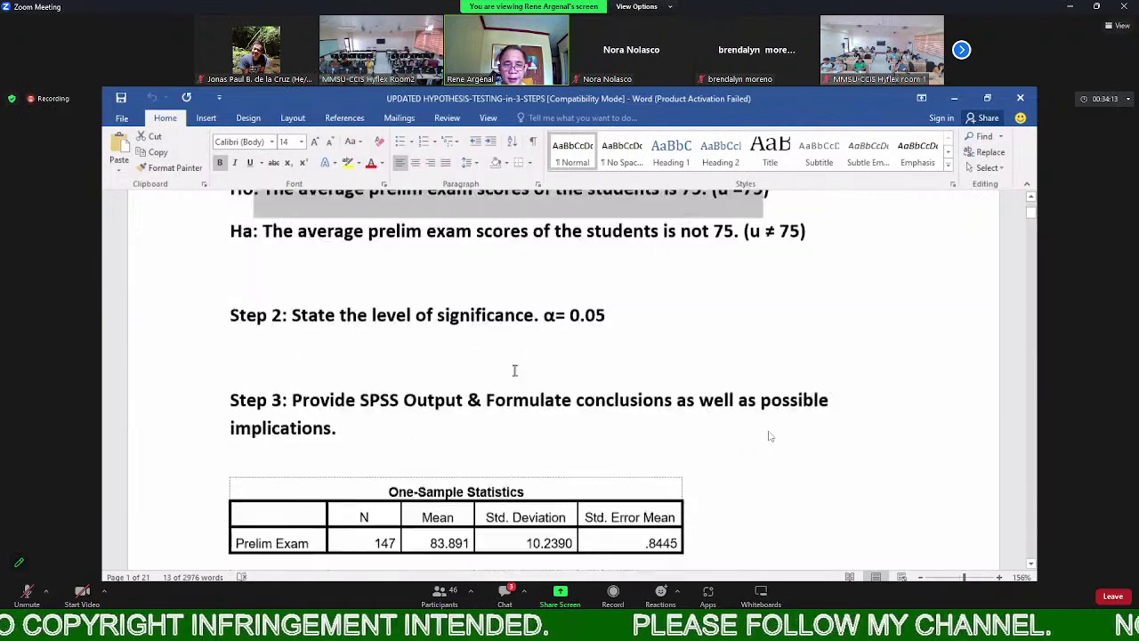
scroll(514, 370, "down", 10)
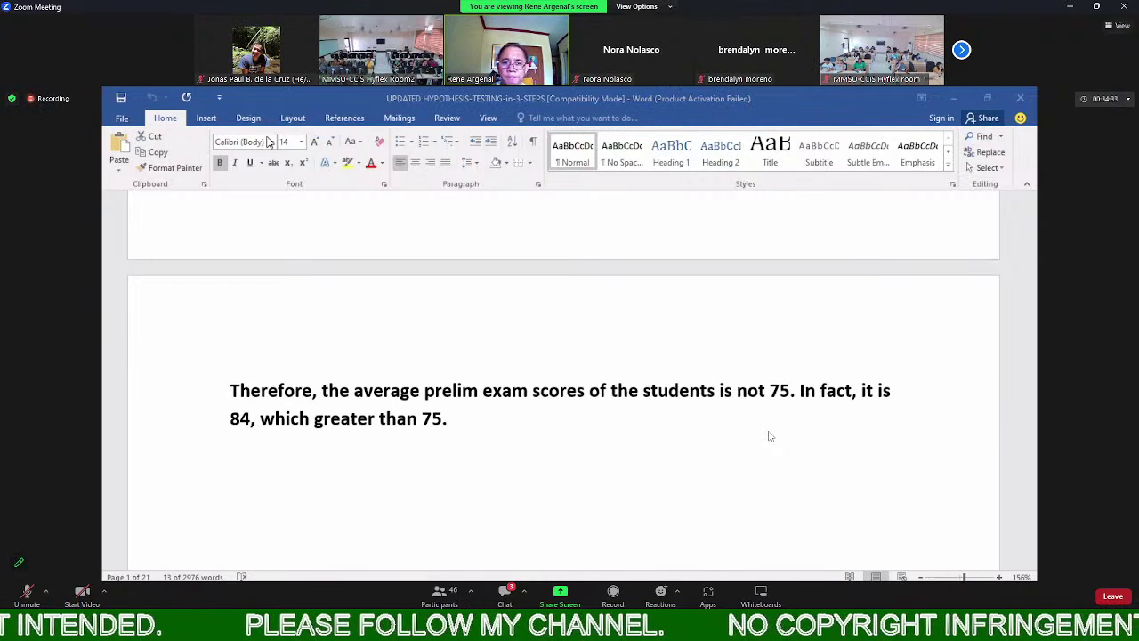
Examine the hypotheses and significance level of Example 2 and compare them with those of the first example
scroll(524, 487, "down", 3)
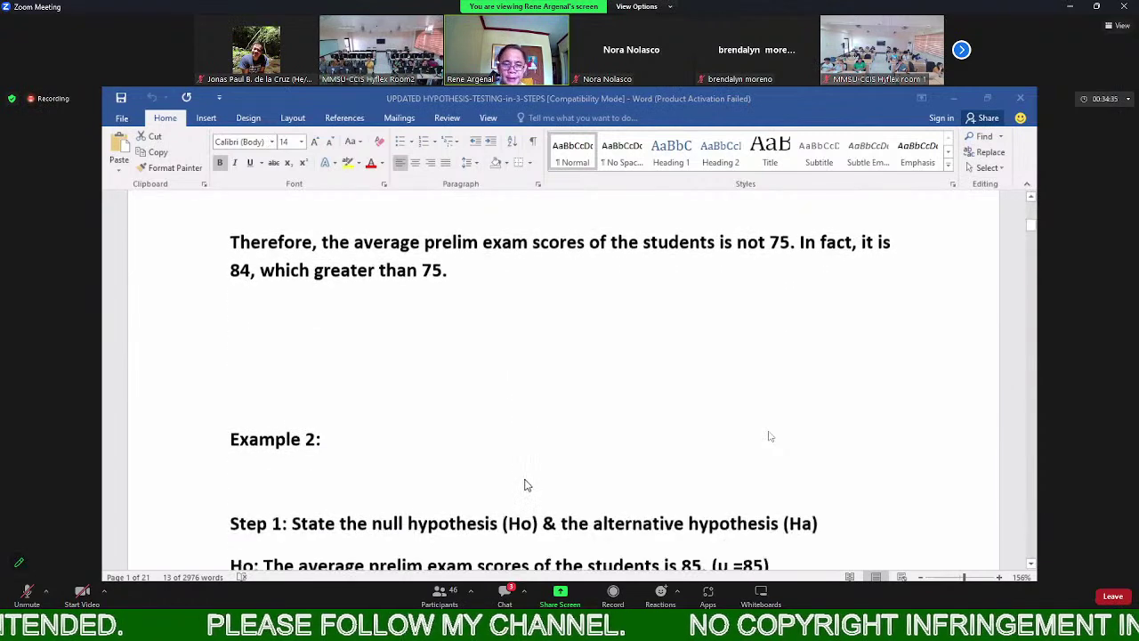
scroll(524, 485, "down", 2)
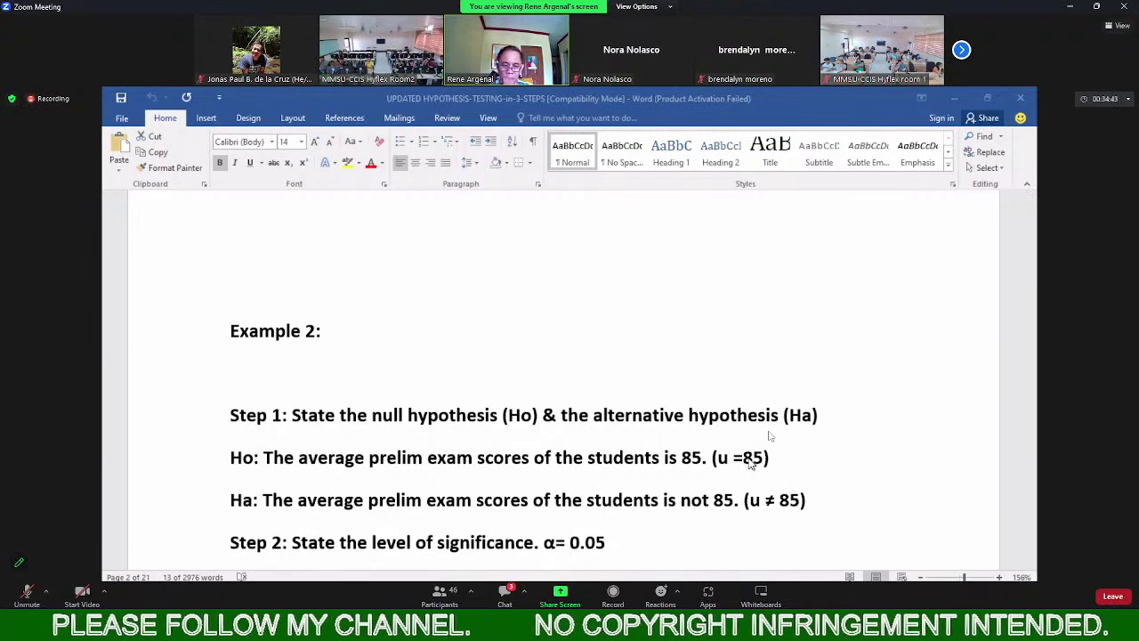
scroll(751, 464, "up", 10)
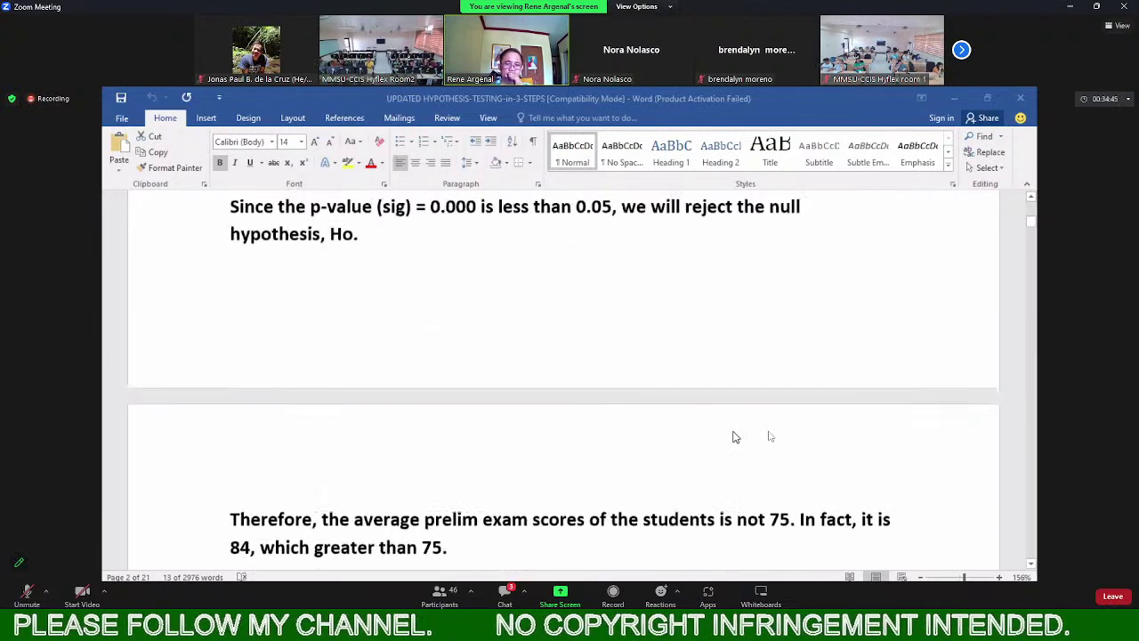
scroll(770, 434, "up", 10)
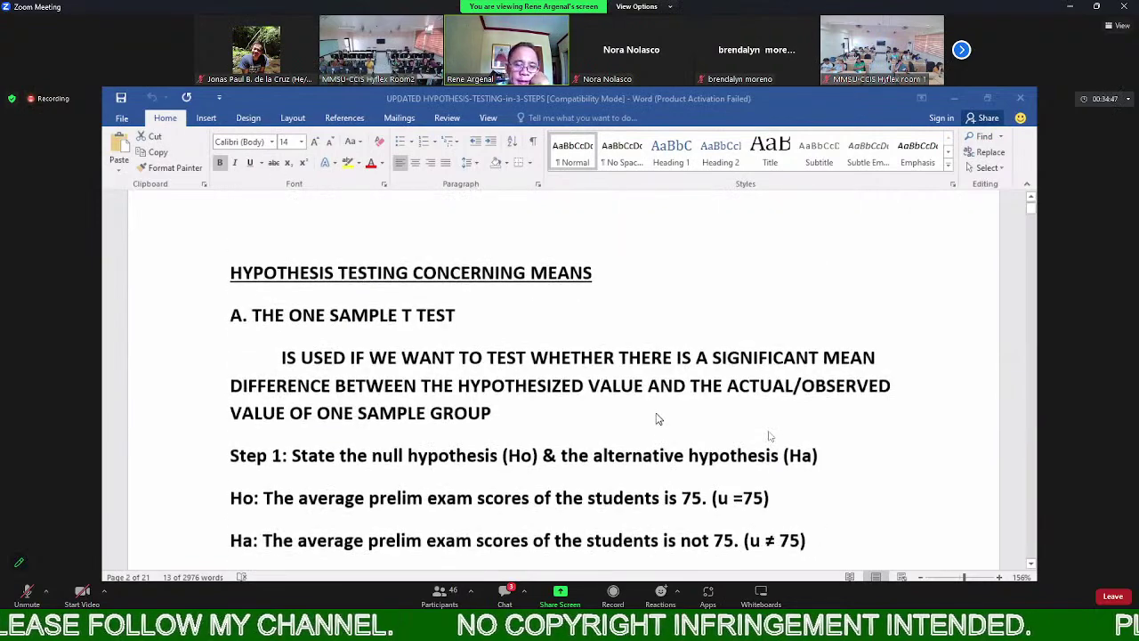
scroll(770, 434, "down", 1)
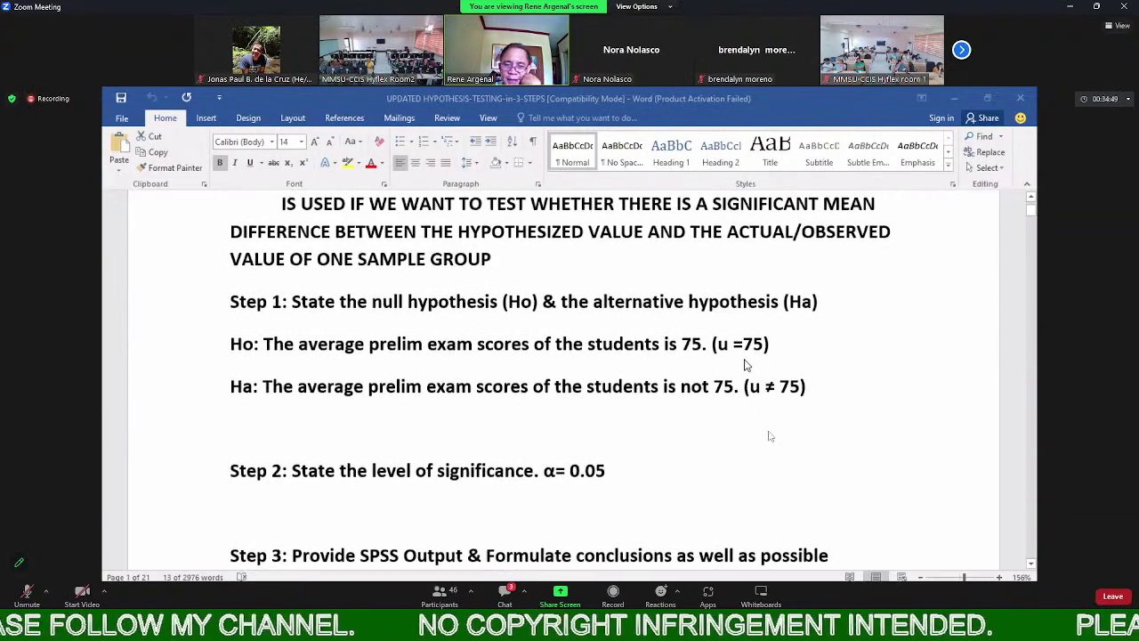
scroll(771, 436, "down", 15)
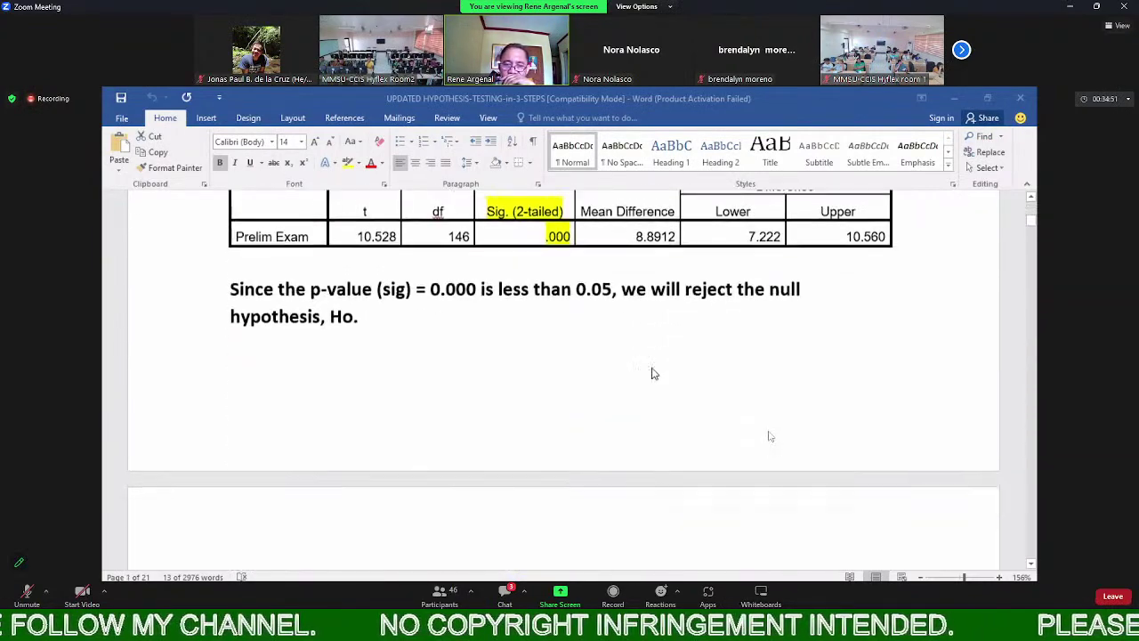
scroll(692, 395, "down", 5)
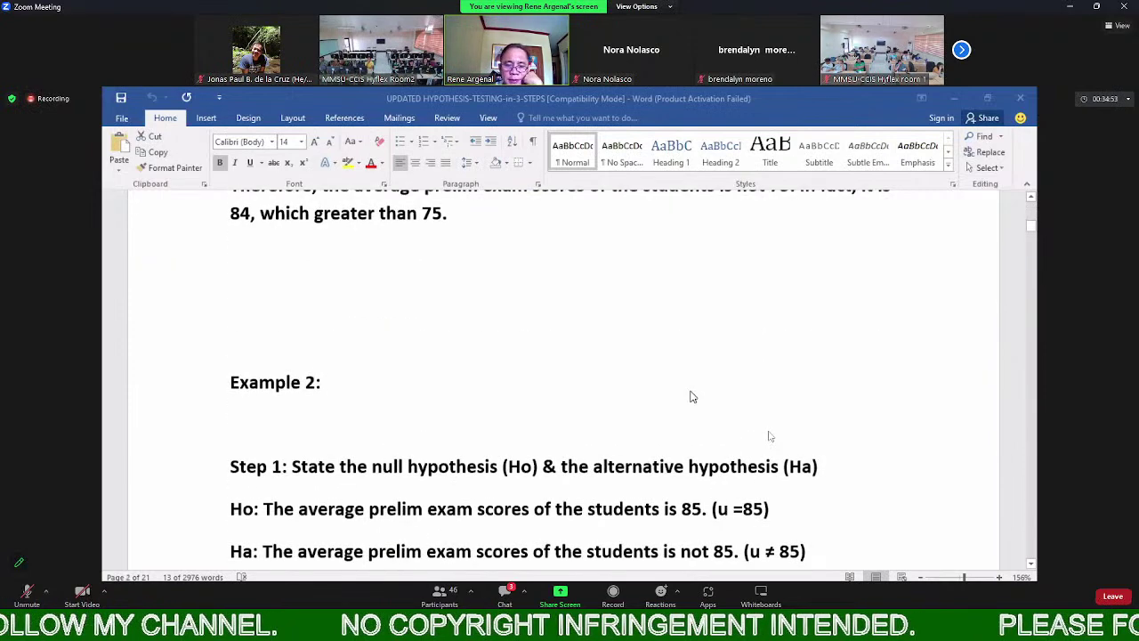
Read Example 2's hypotheses and significance level, and examine its one-sample statistics and test tables
scroll(703, 394, "down", 1)
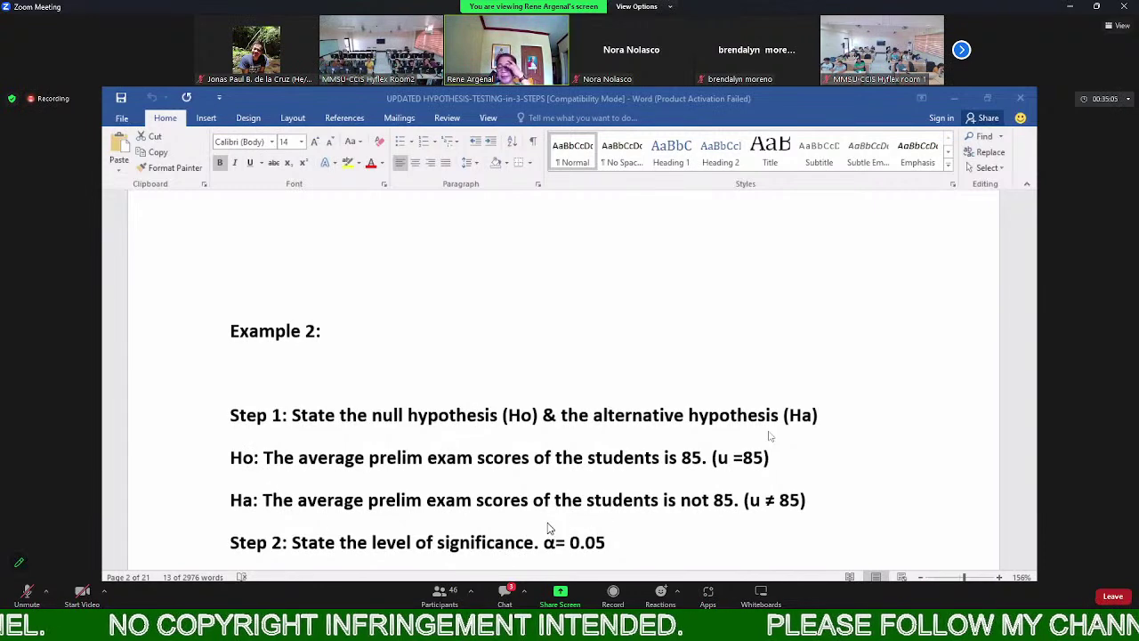
scroll(547, 528, "down", 2)
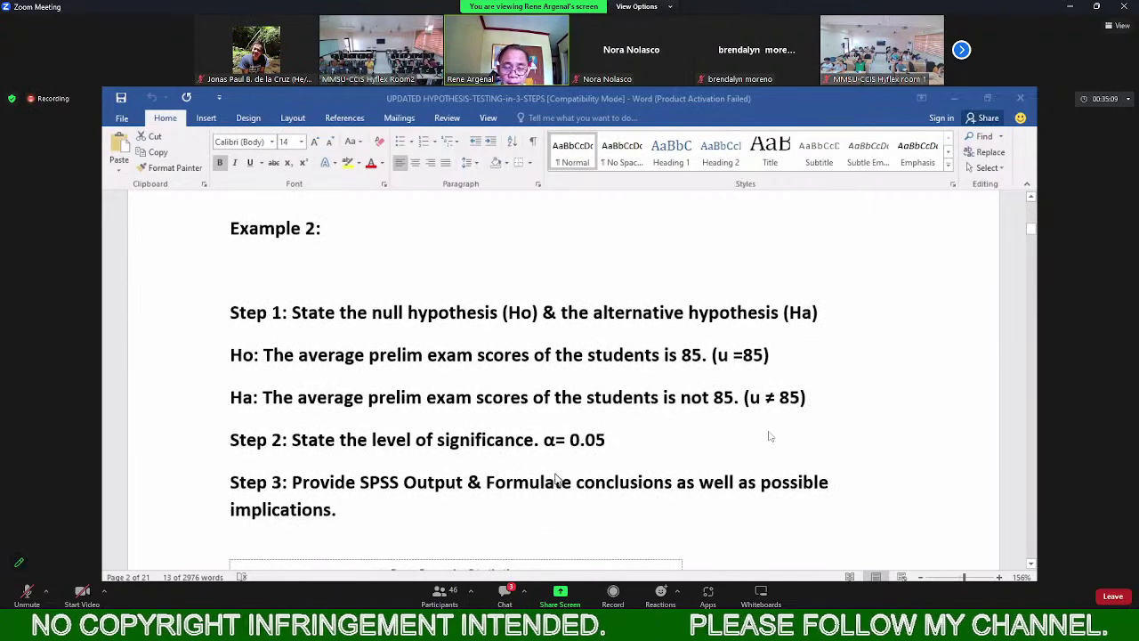
scroll(558, 476, "down", 7)
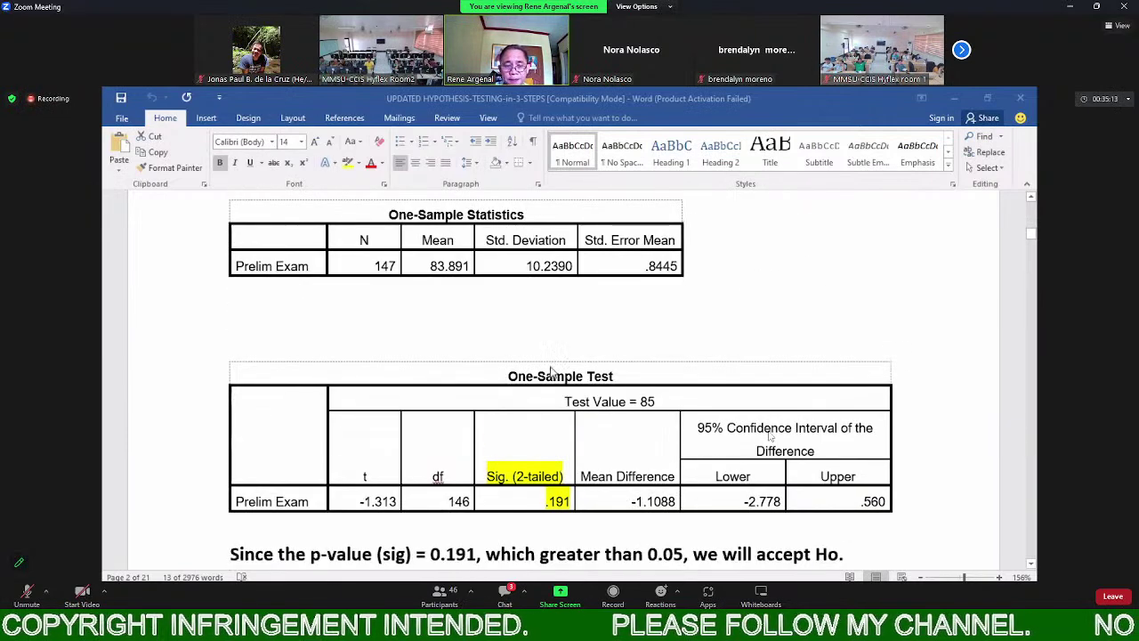
scroll(502, 389, "up", 1)
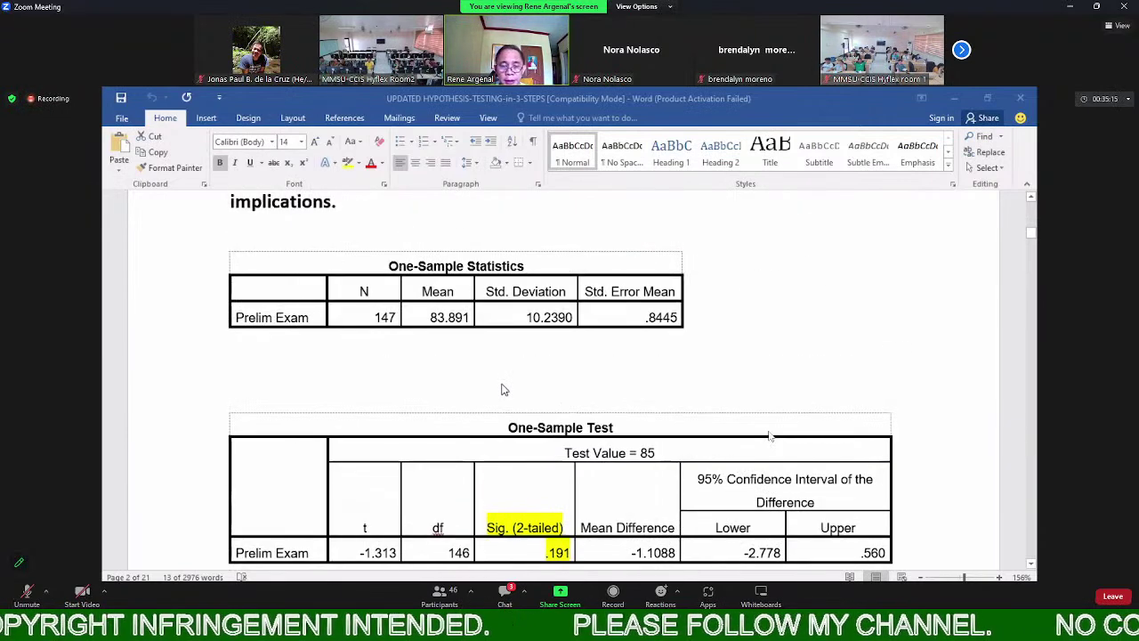
scroll(502, 389, "down", 2)
scroll(502, 389, "up", 1)
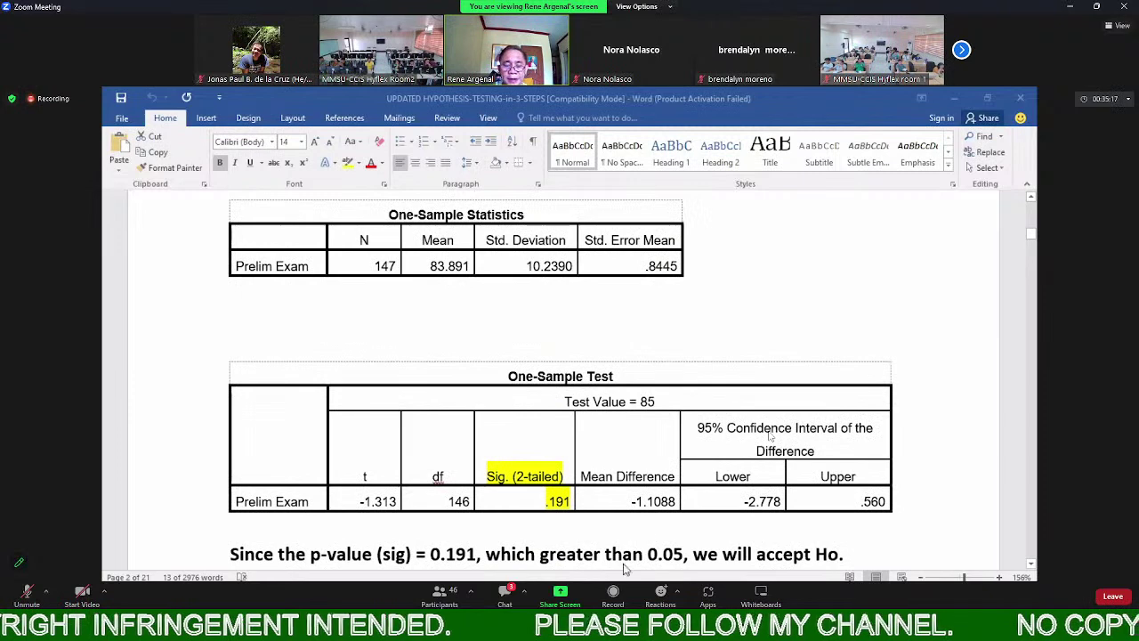
Switch to the Data Mining SPSS V dataset in SPSS and run a one-sample t test on PrelimExam with a test value of 85
mouse_move(685, 581)
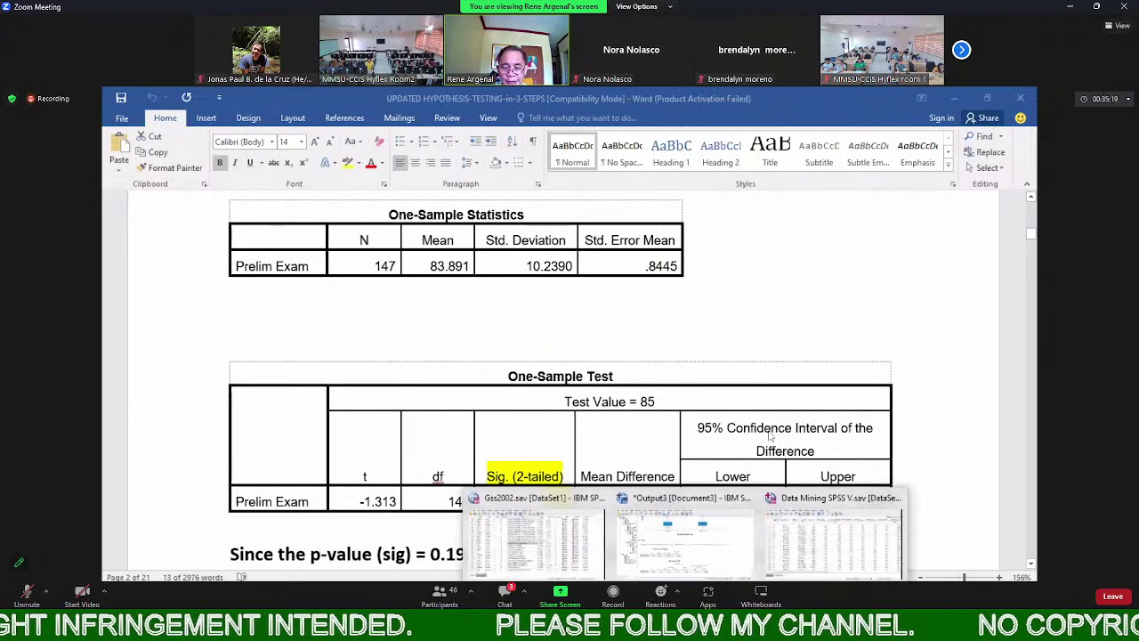
left_click(797, 550)
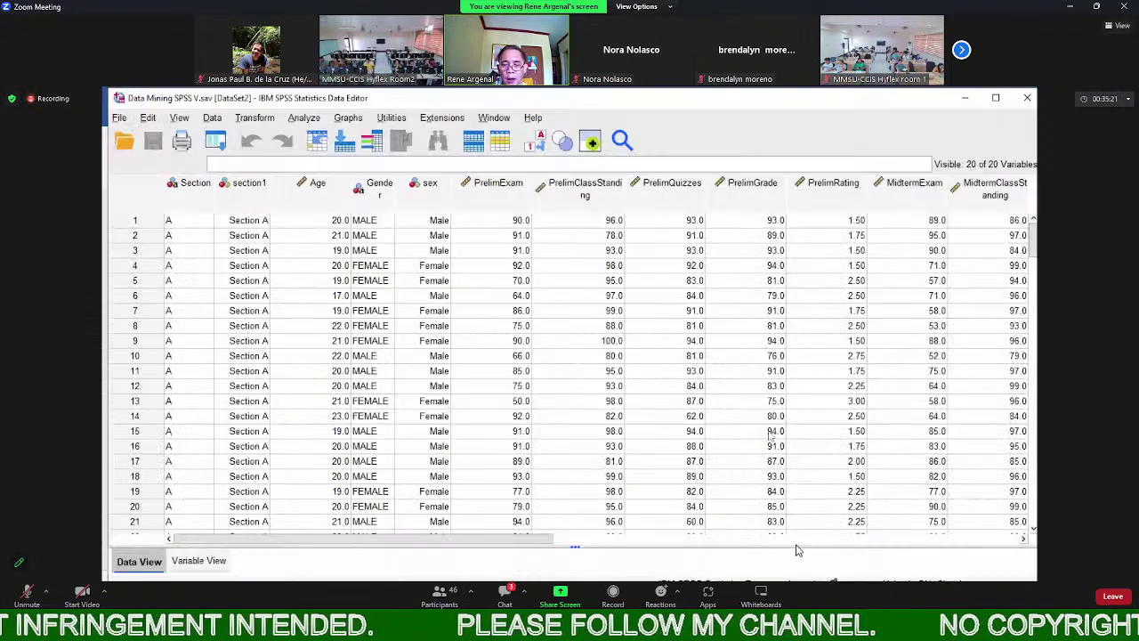
left_click(304, 119)
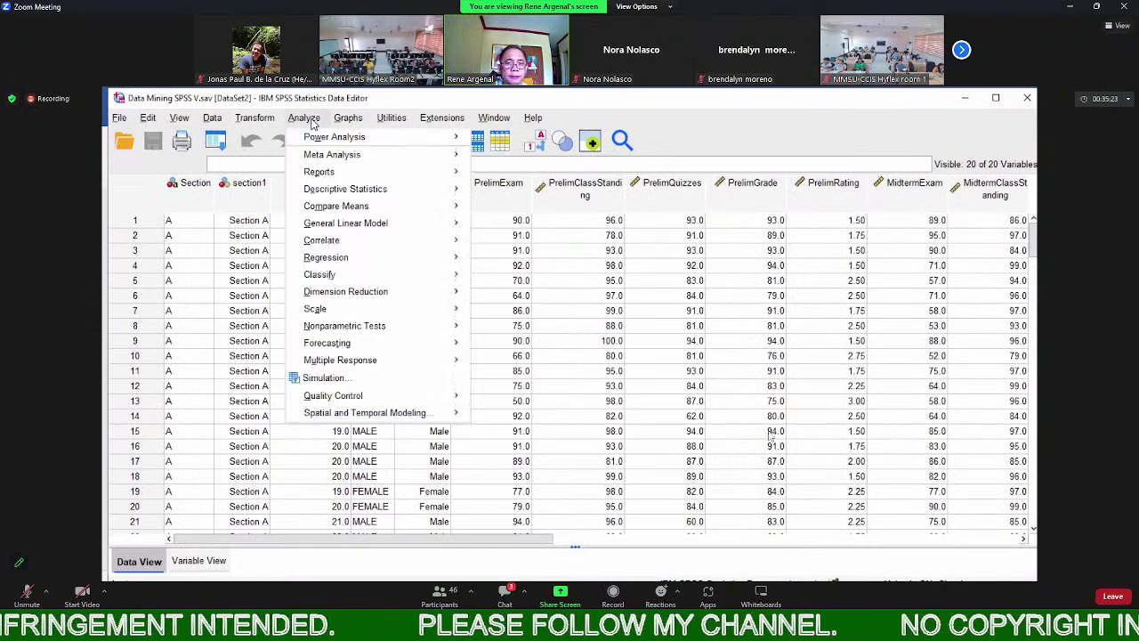
mouse_move(449, 210)
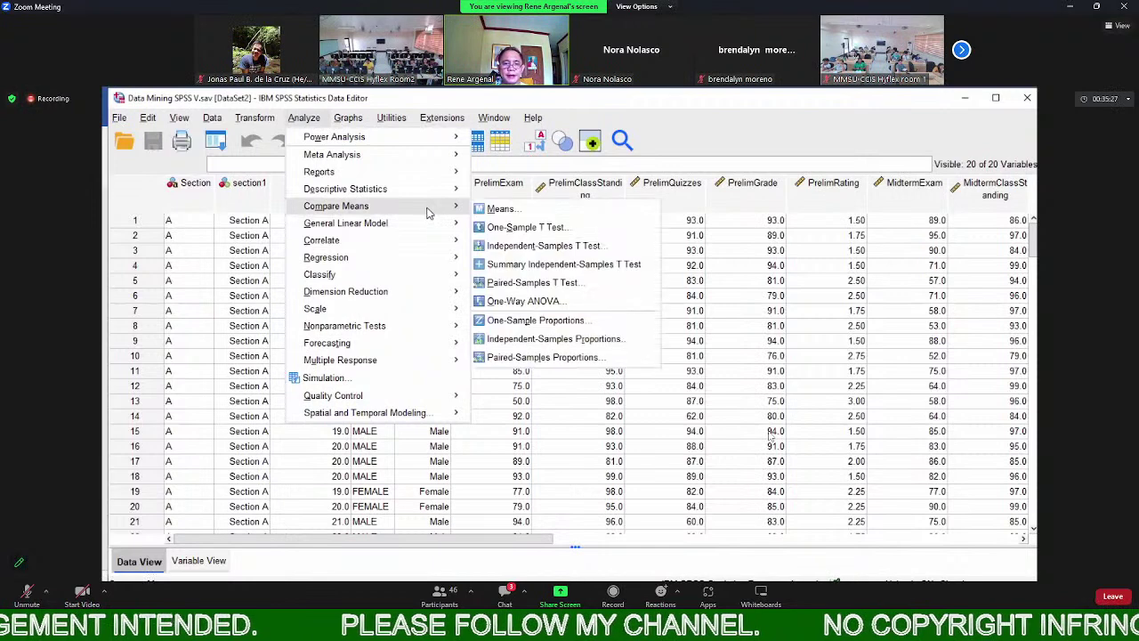
left_click(525, 227)
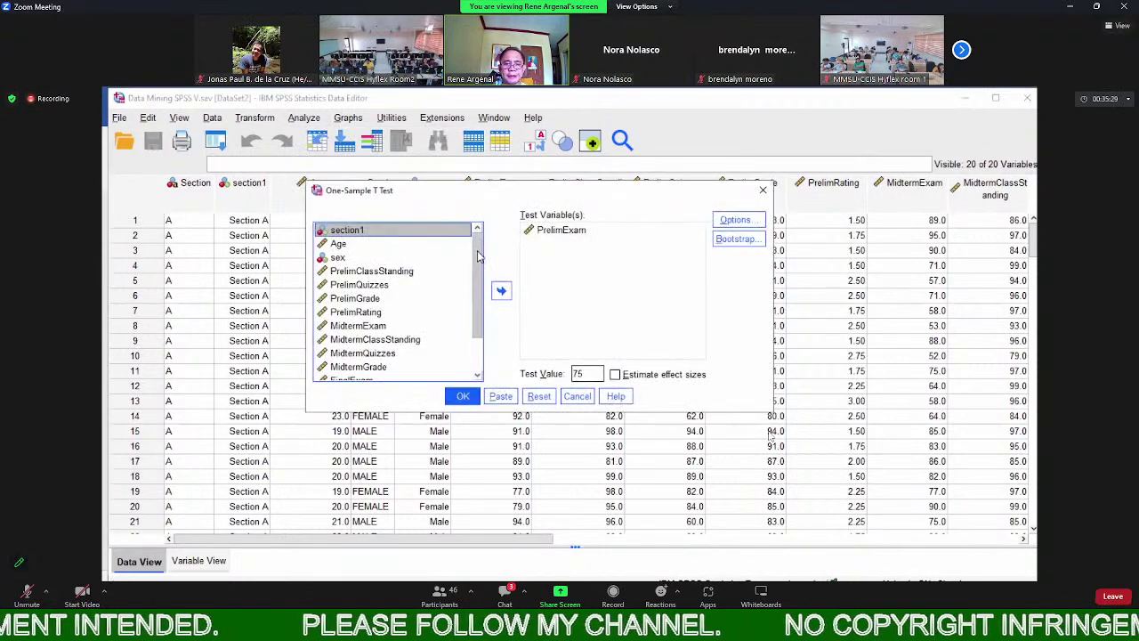
left_click(588, 373)
double_click(587, 372)
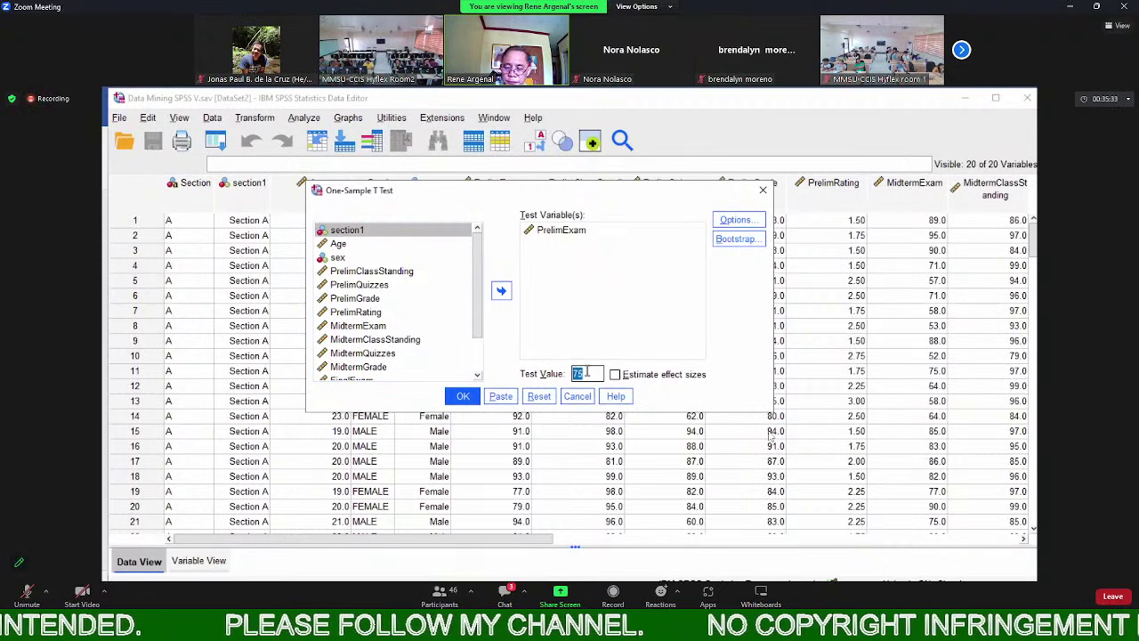
type("85")
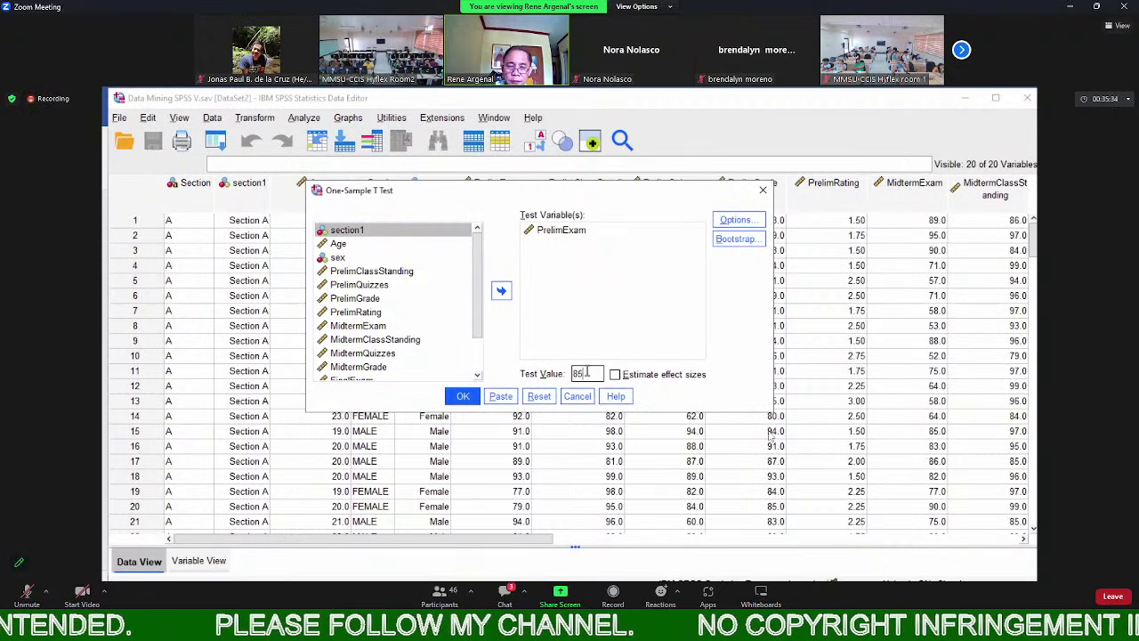
left_click(463, 396)
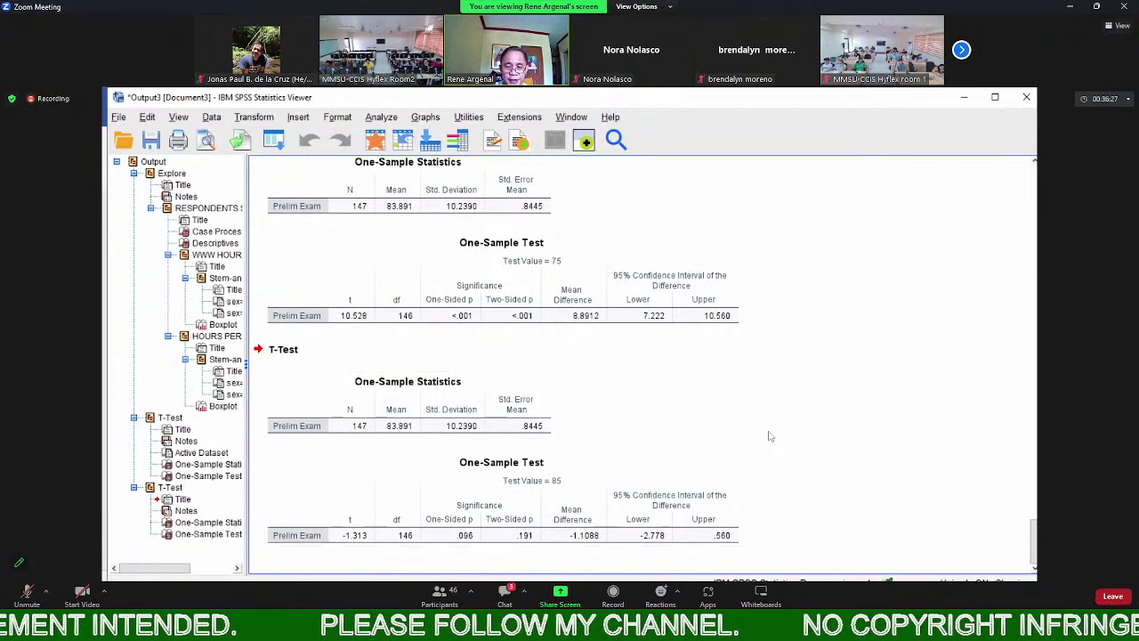
Return to the hypothesis-testing document in Word, check Example 2's decision statement, and select its null hypothesis statement
left_click(718, 599)
left_click(776, 546)
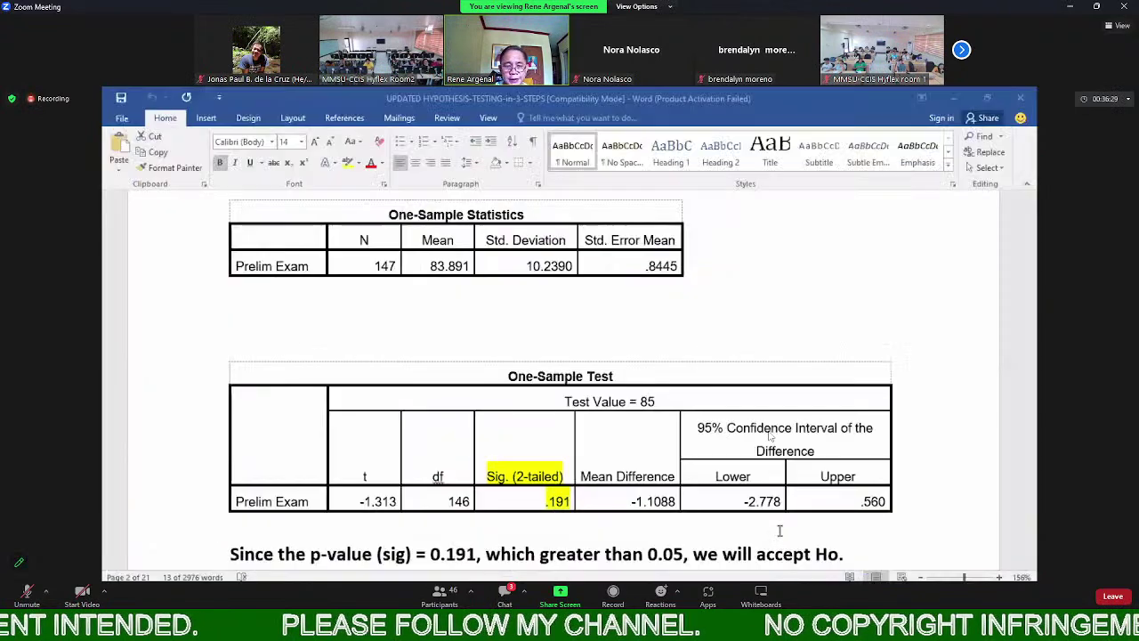
scroll(456, 506, "down", 1)
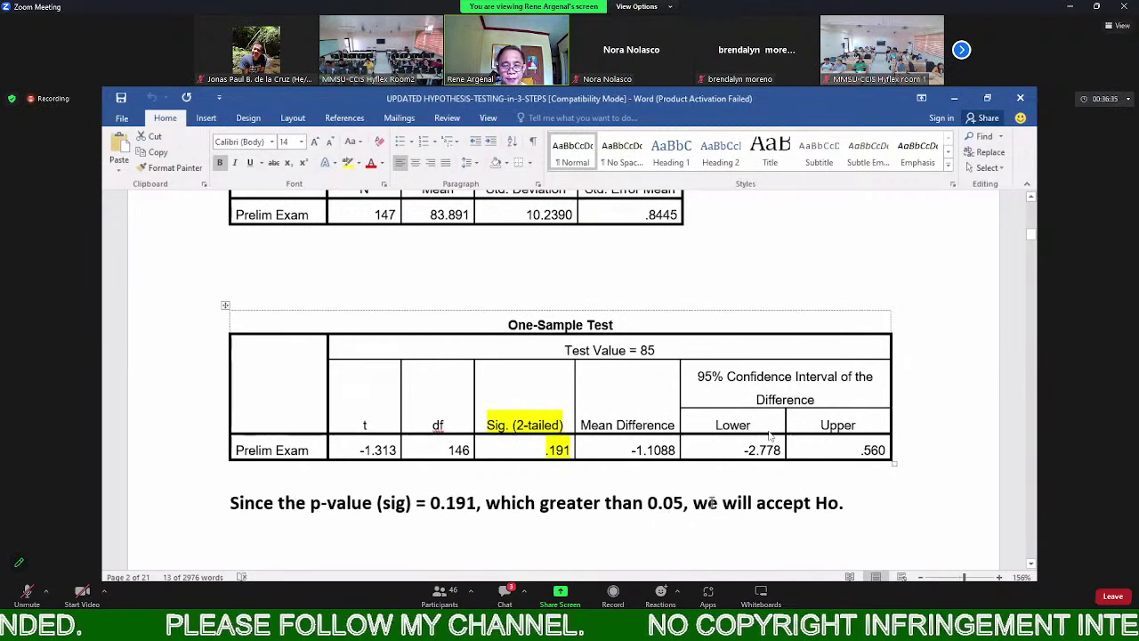
scroll(502, 408, "up", 8)
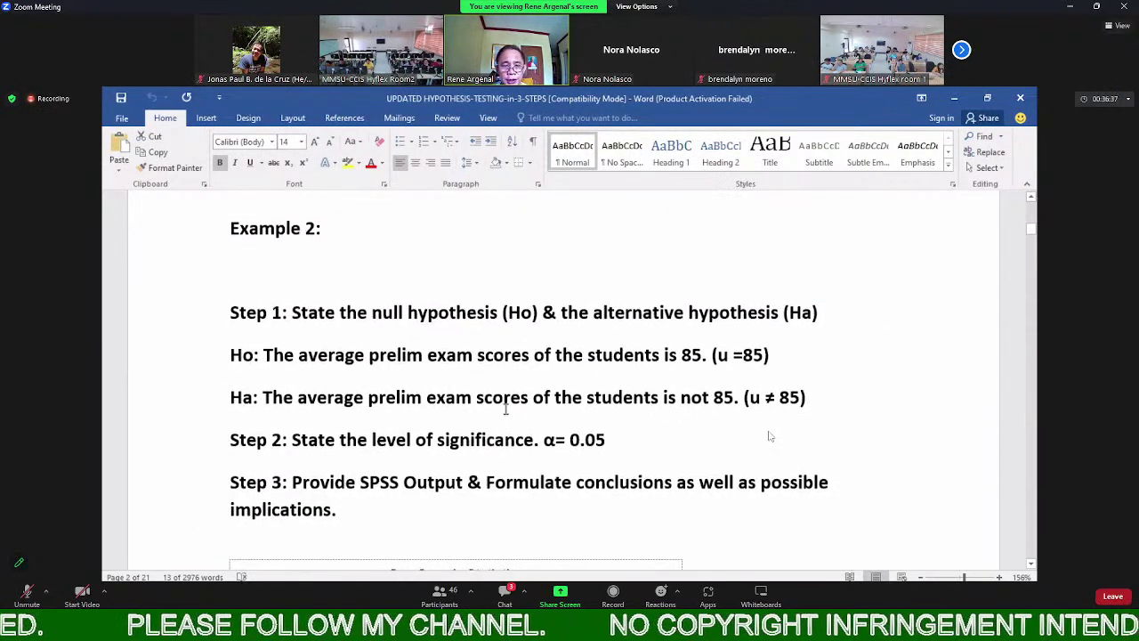
left_click_drag(778, 354, 222, 361)
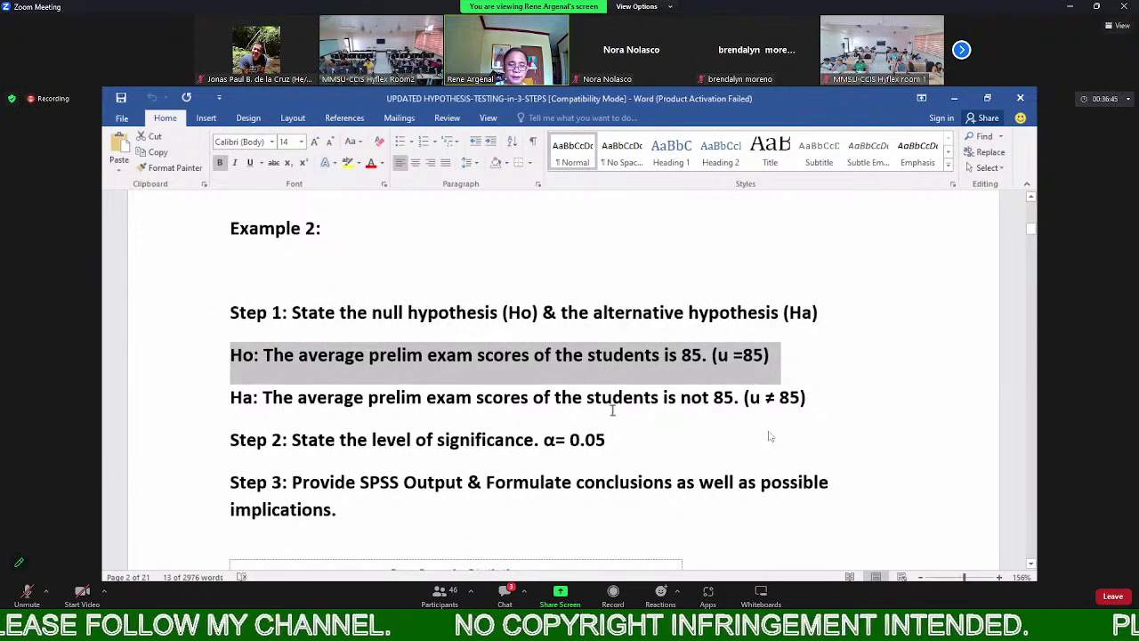
Review the test results, decision and conclusion of Example 2 and compare them with those of the first example
scroll(613, 410, "down", 8)
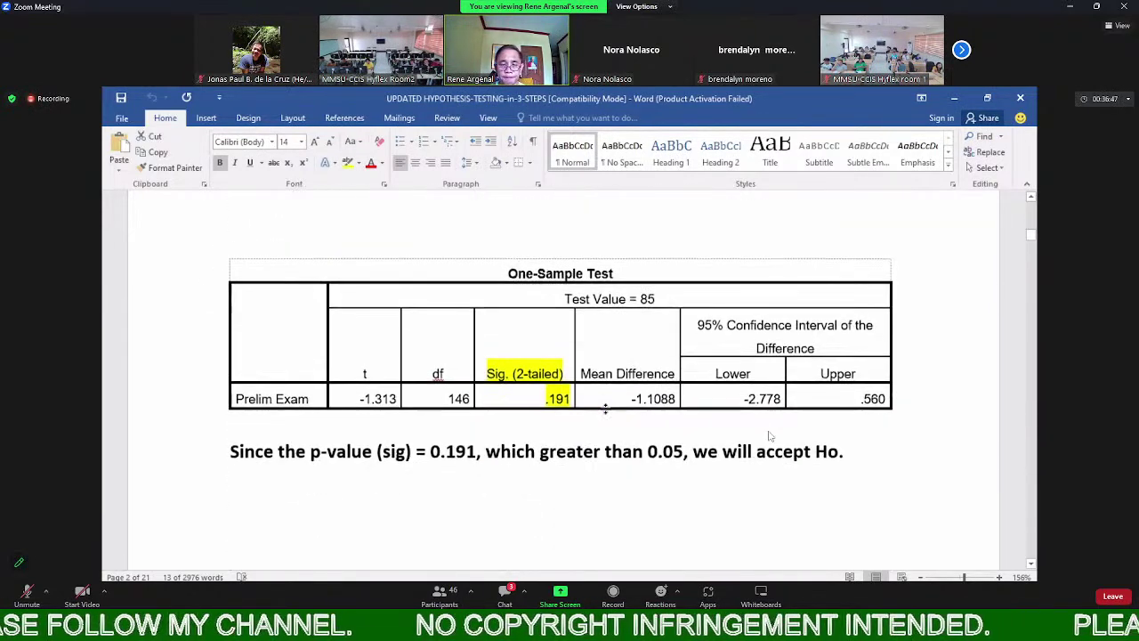
scroll(659, 441, "down", 3)
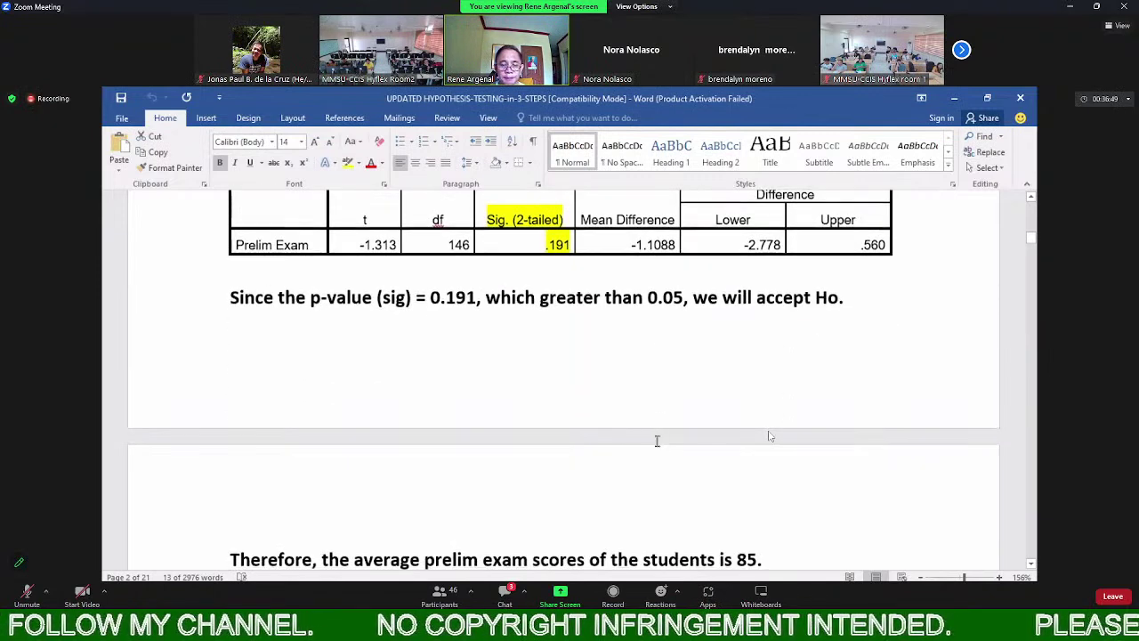
scroll(657, 441, "down", 1)
scroll(656, 441, "up", 5)
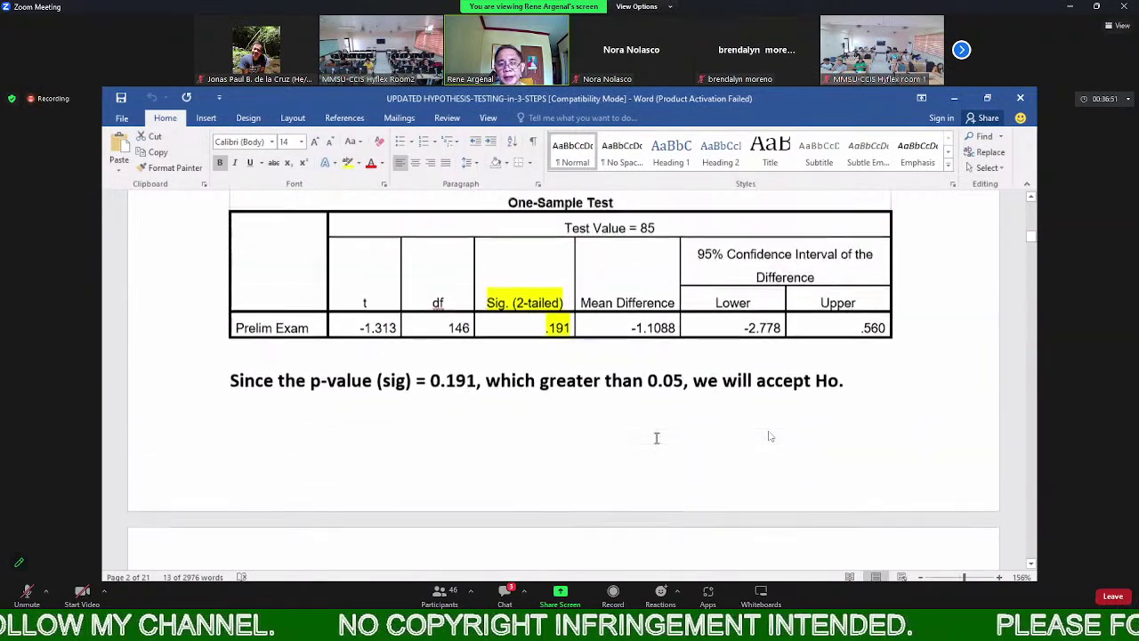
scroll(657, 441, "up", 2)
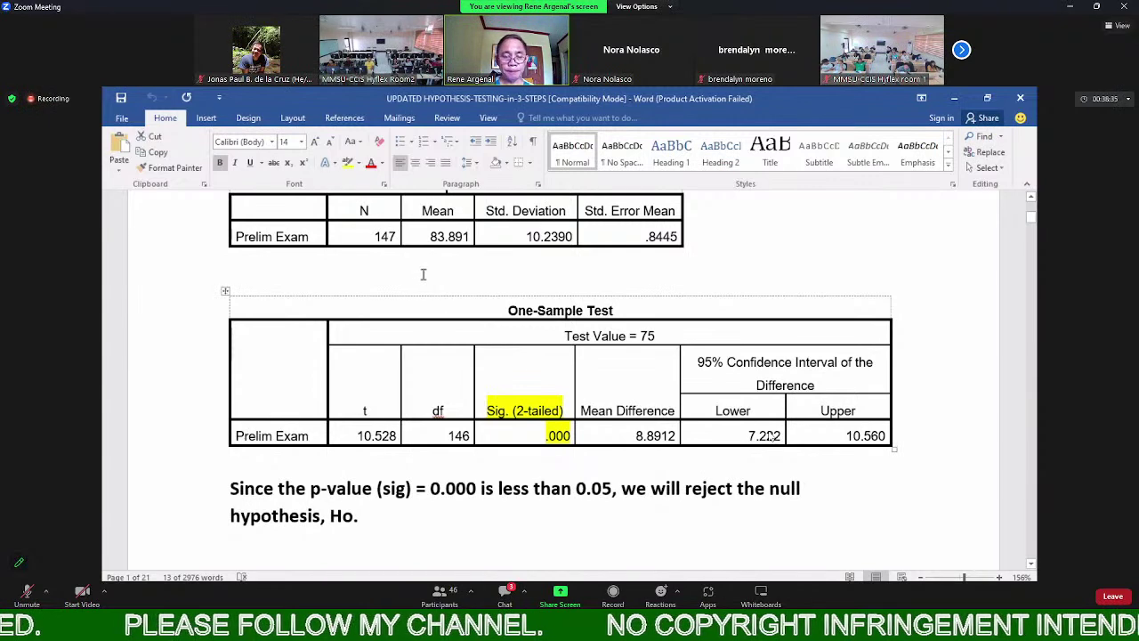
scroll(424, 272, "down", 6)
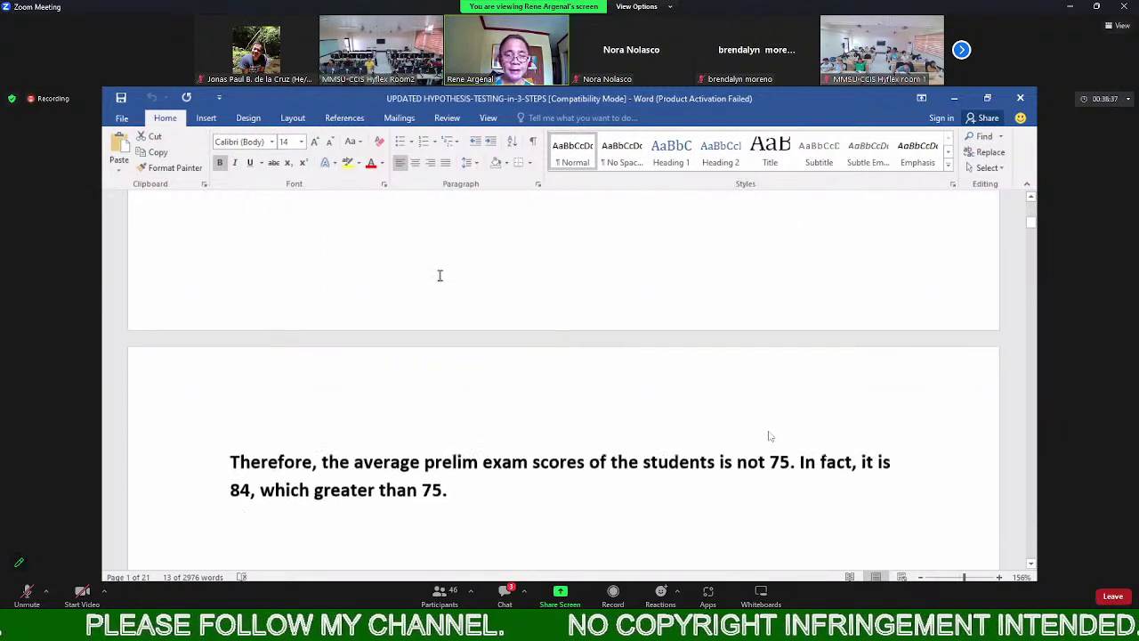
scroll(443, 275, "down", 4)
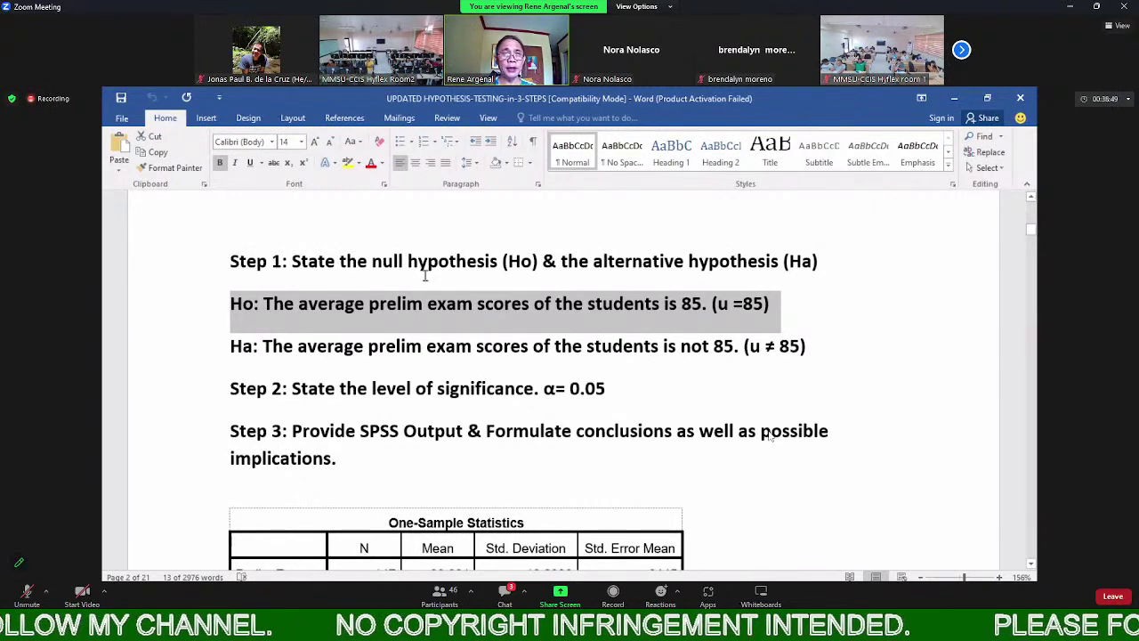
scroll(425, 276, "down", 6)
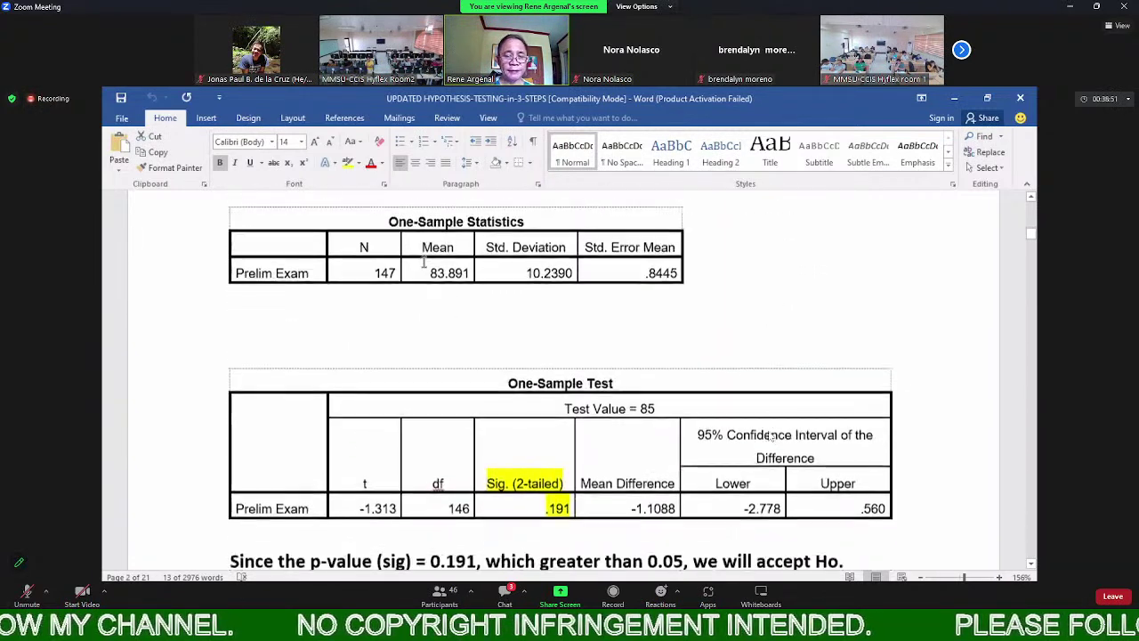
scroll(424, 261, "down", 7)
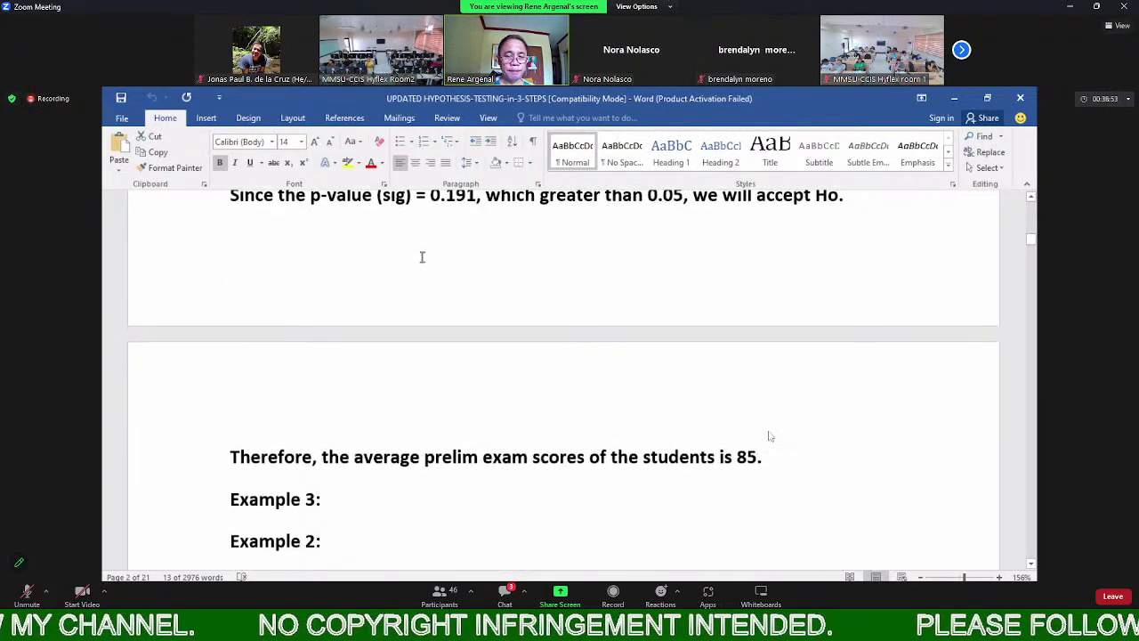
Read the null and alternative hypotheses and significance level for the midterm exam scores in Example 3
scroll(423, 257, "down", 3)
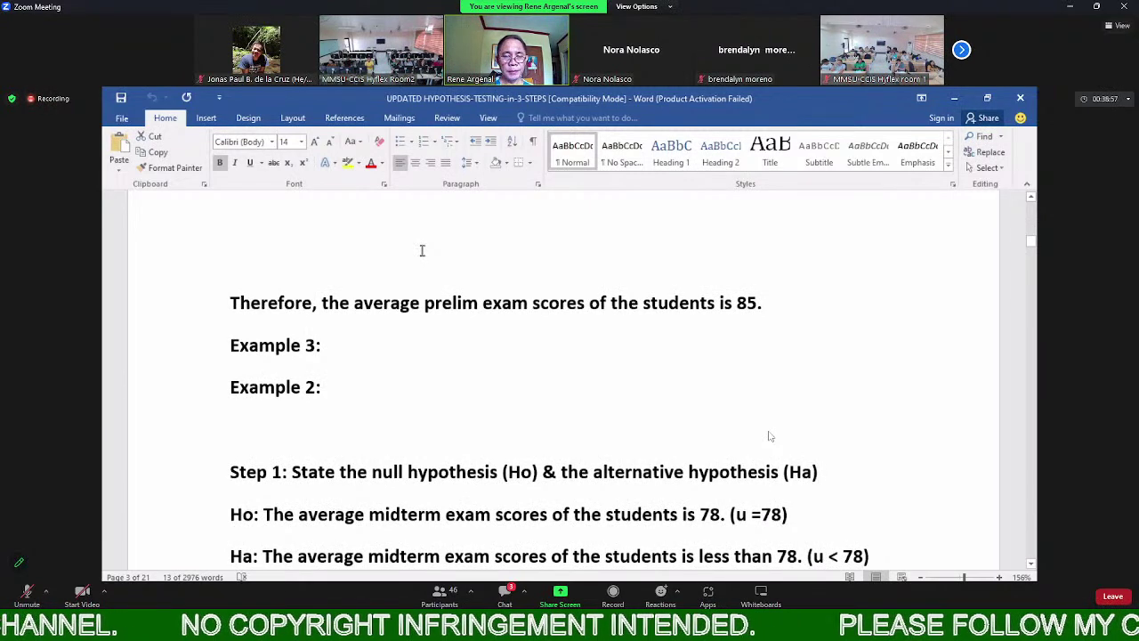
scroll(422, 250, "down", 2)
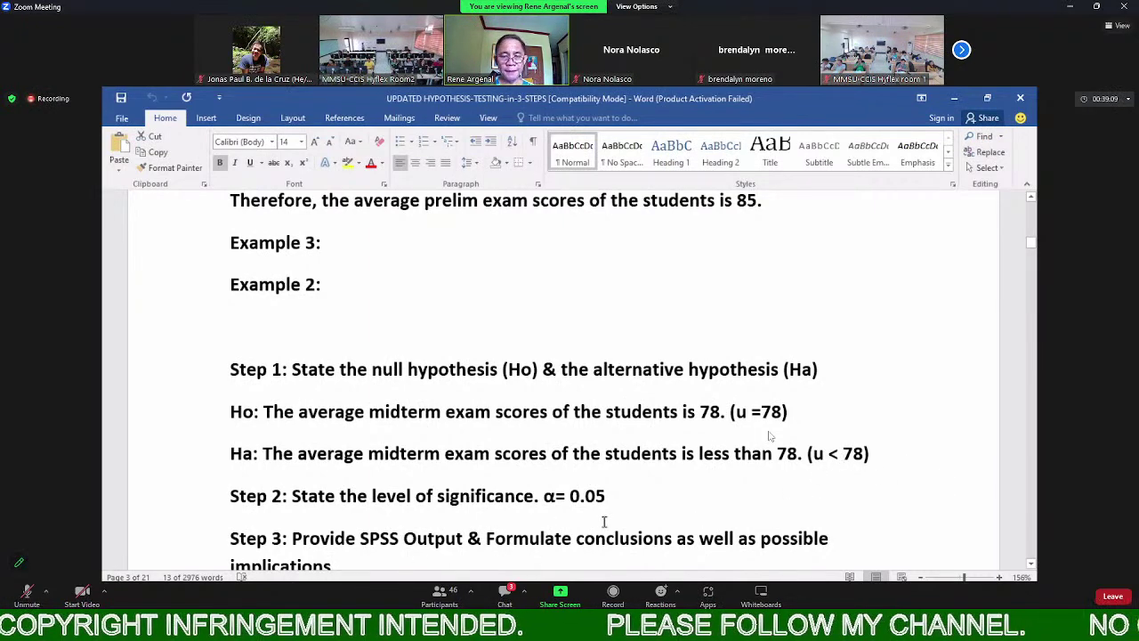
scroll(604, 521, "down", 2)
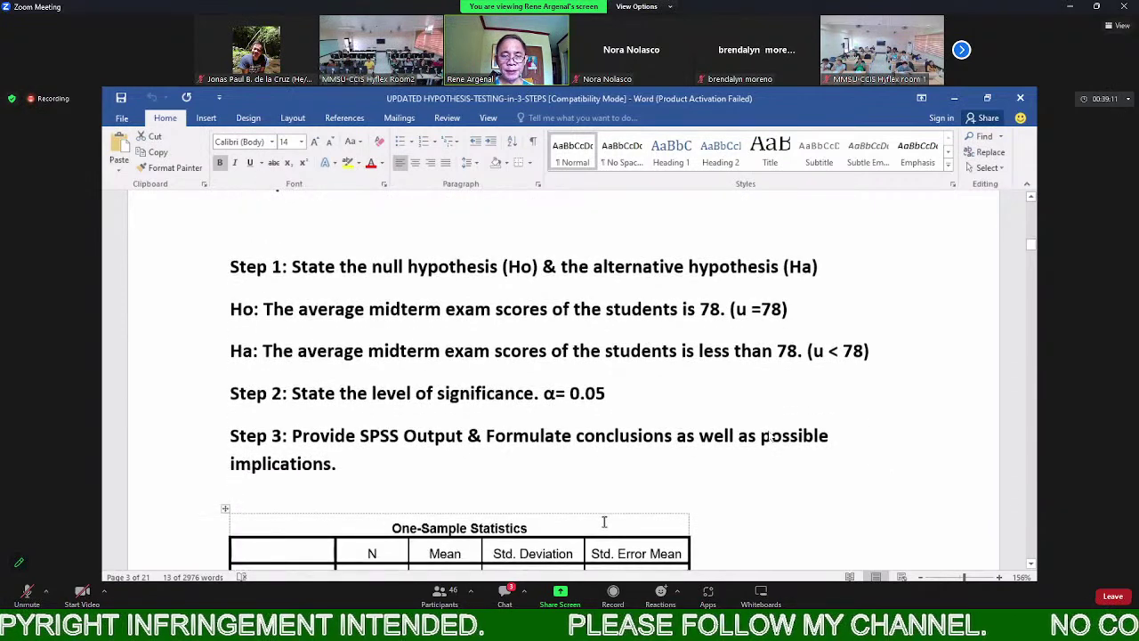
scroll(674, 522, "up", 1)
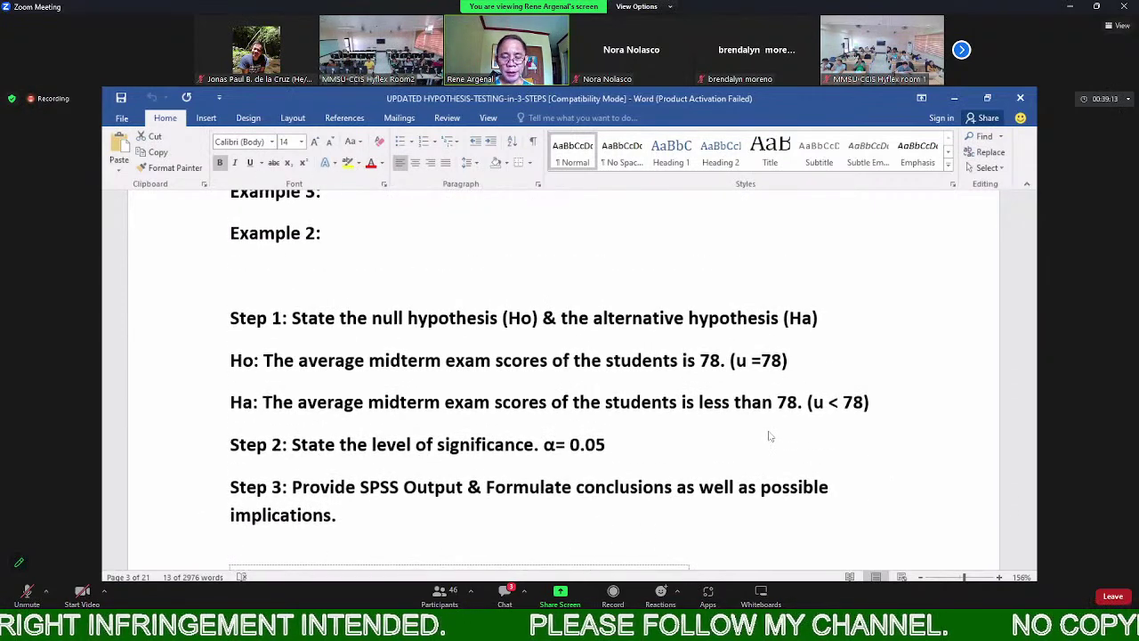
Switch to the Data Mining SPSS V dataset in SPSS, rechecking the midterm exam hypotheses in the Word document along the way
left_click(685, 595)
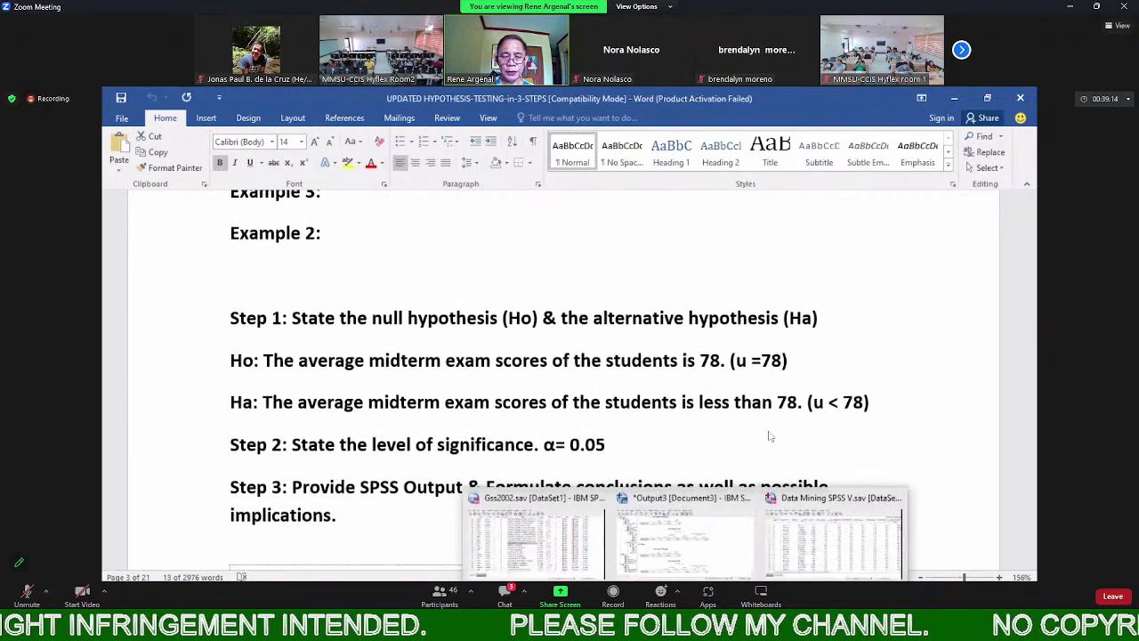
left_click(805, 543)
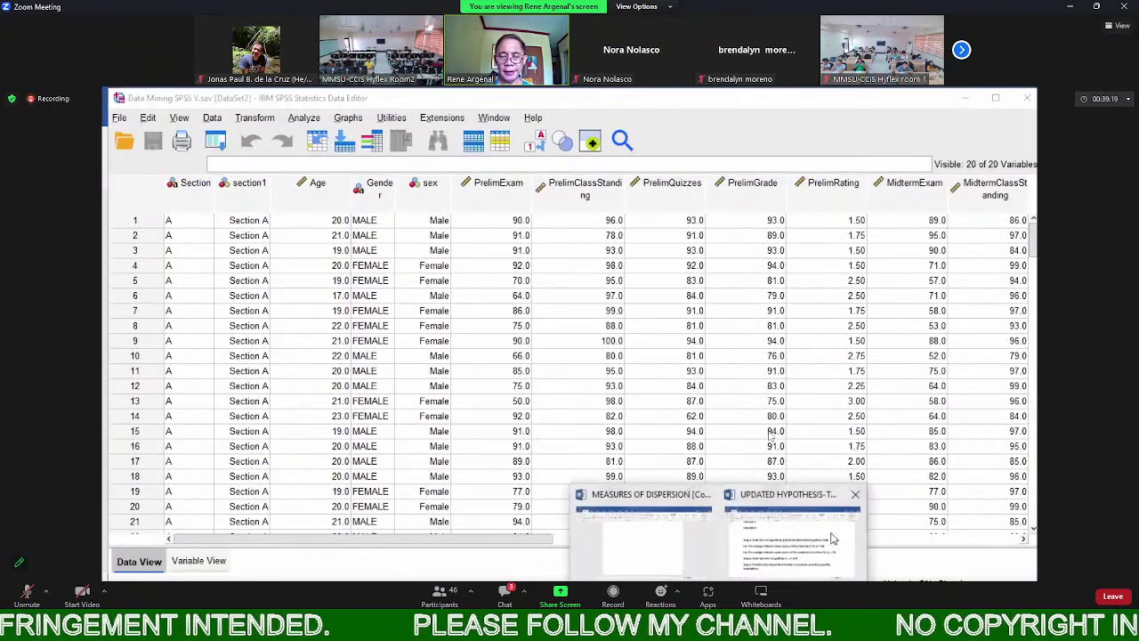
left_click(830, 534)
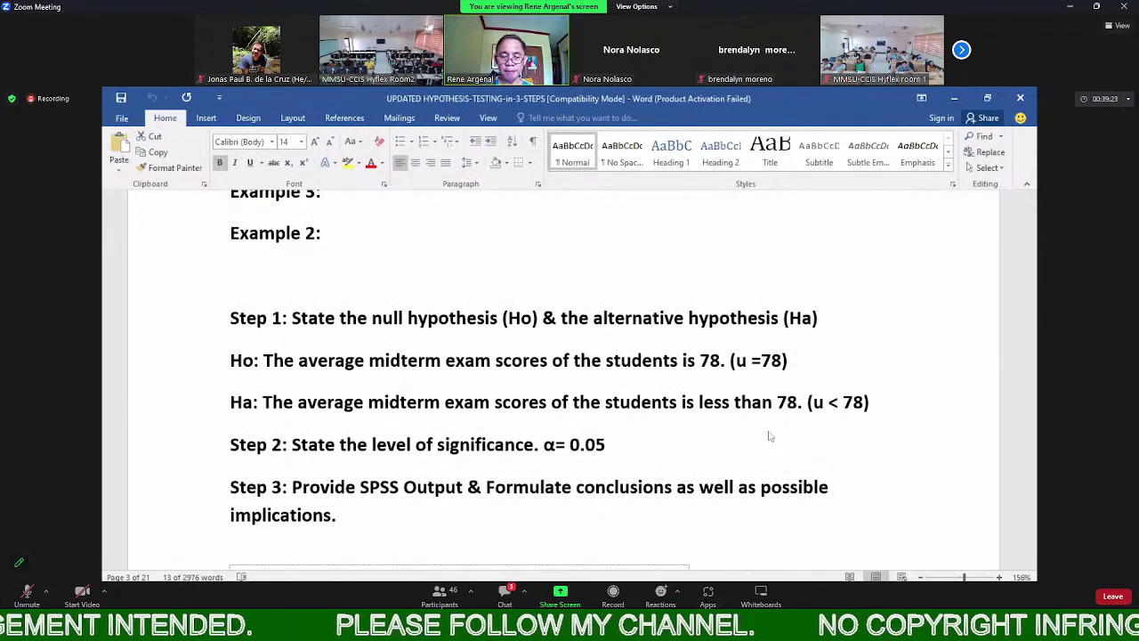
left_click(685, 594)
left_click(834, 532)
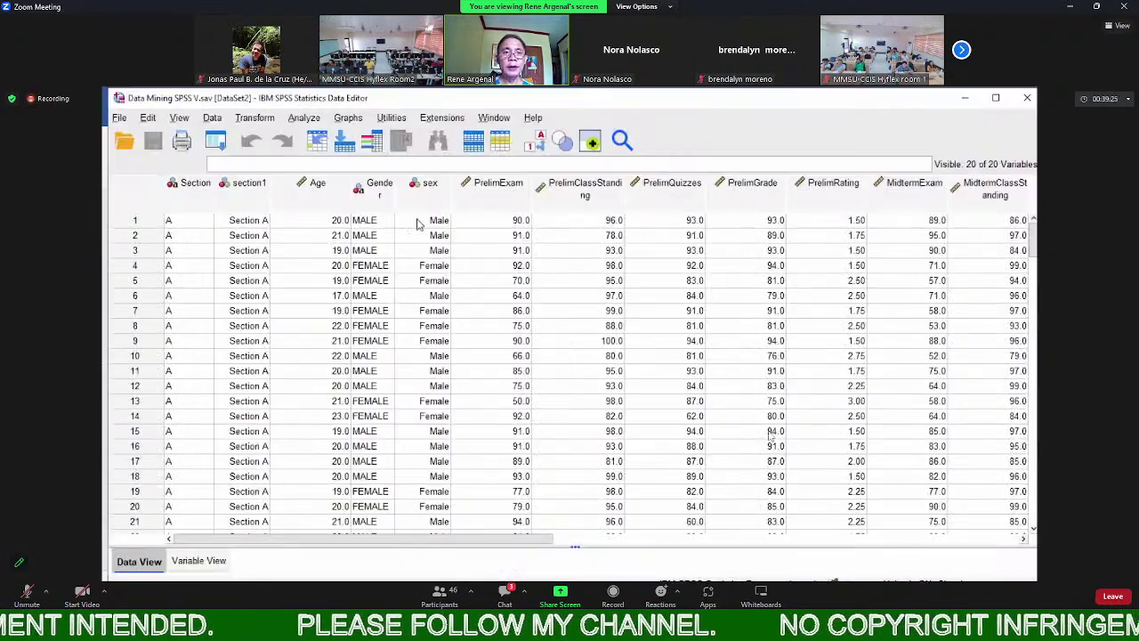
Set up a one-sample t test with MidtermExam replacing PrelimExam as the test variable
left_click(303, 118)
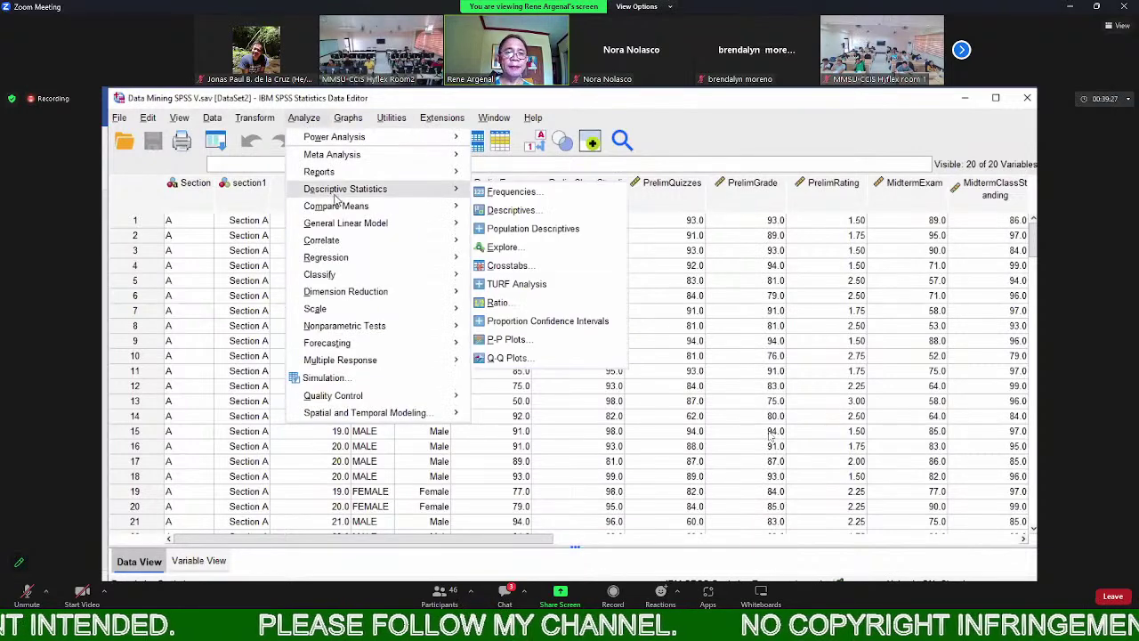
mouse_move(451, 208)
left_click(516, 228)
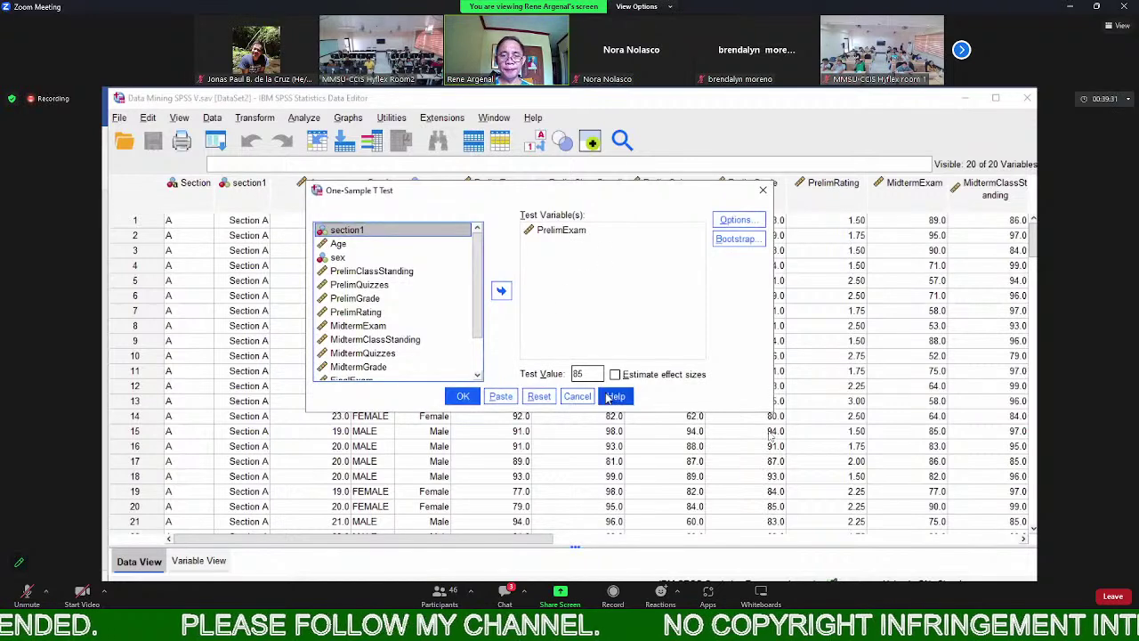
left_click(552, 234)
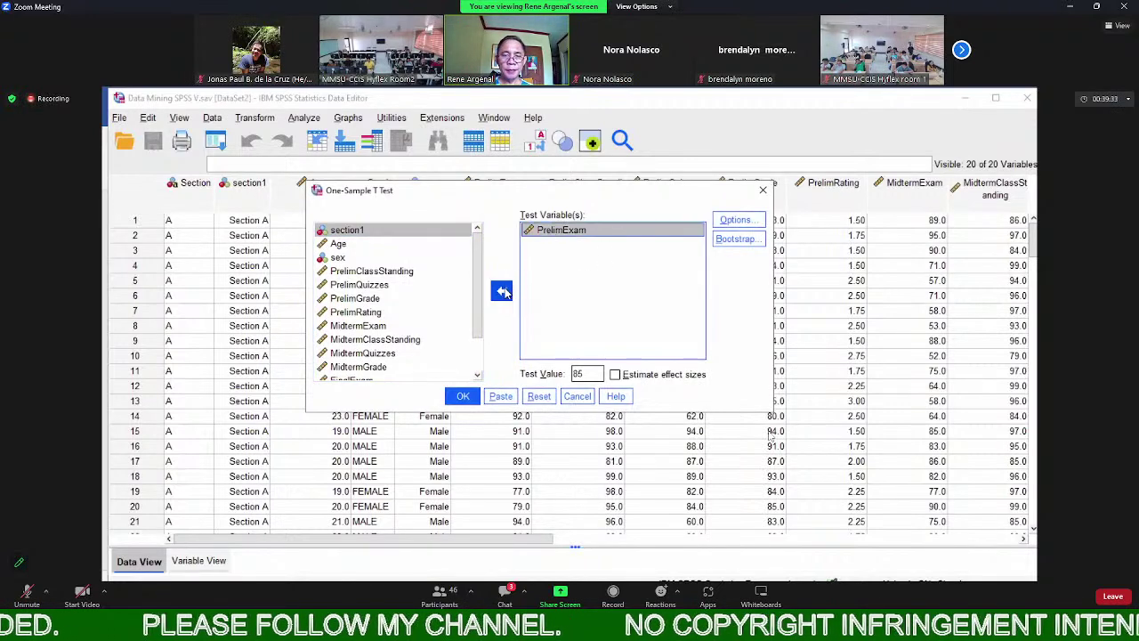
left_click(503, 290)
scroll(380, 317, "down", 1)
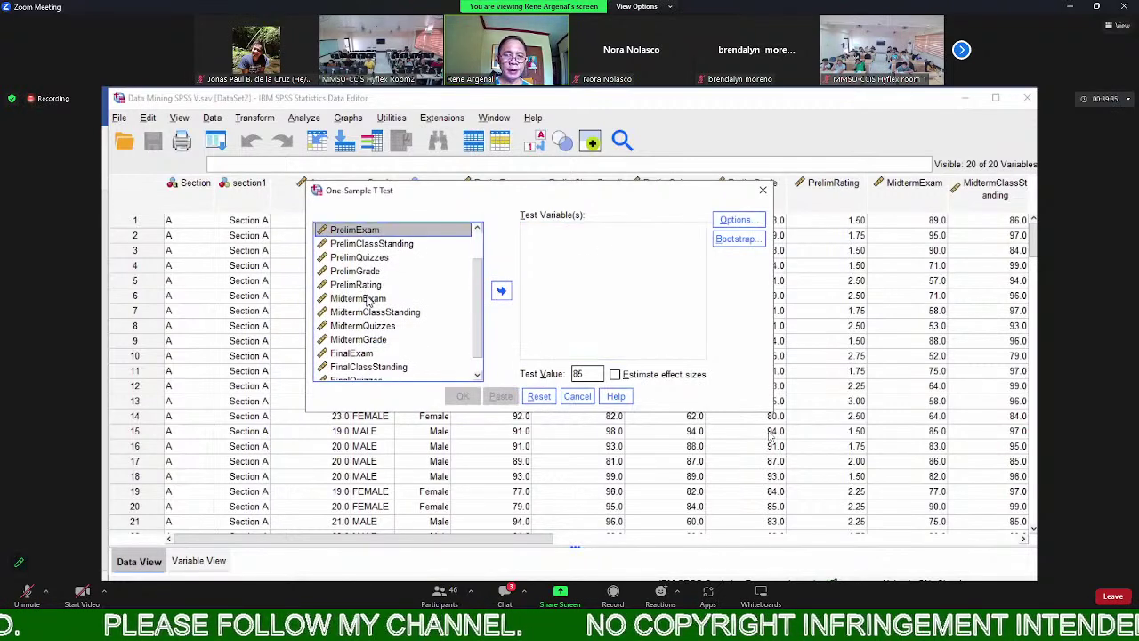
left_click(366, 299)
left_click(497, 296)
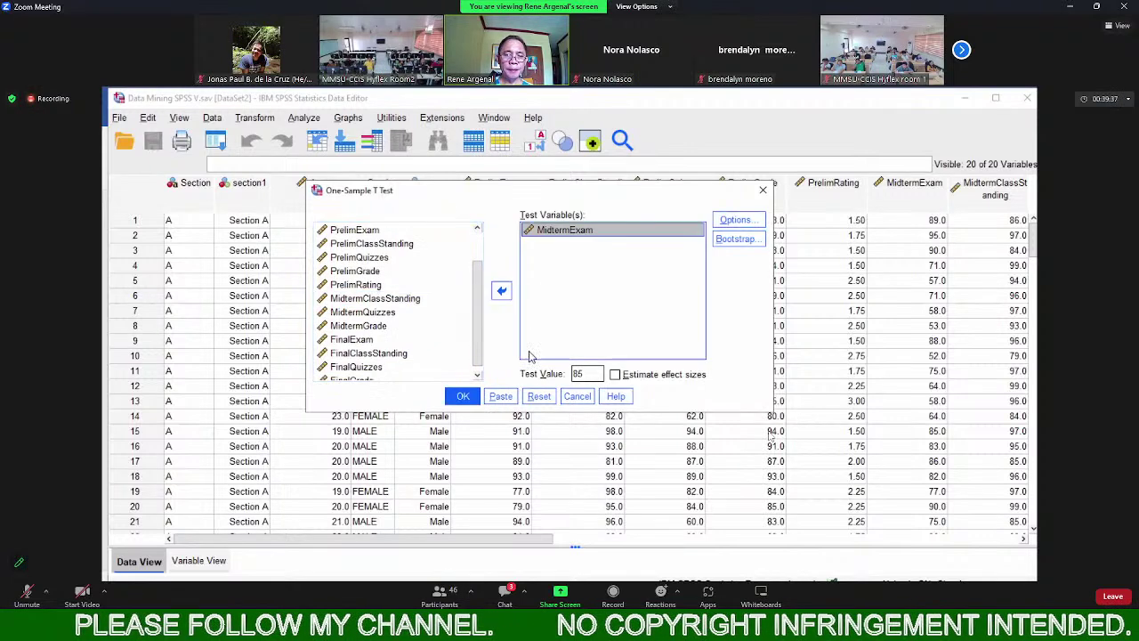
Set the test value to 78 and run the one-sample t test on the midterm exam scores
double_click(582, 374)
type("78")
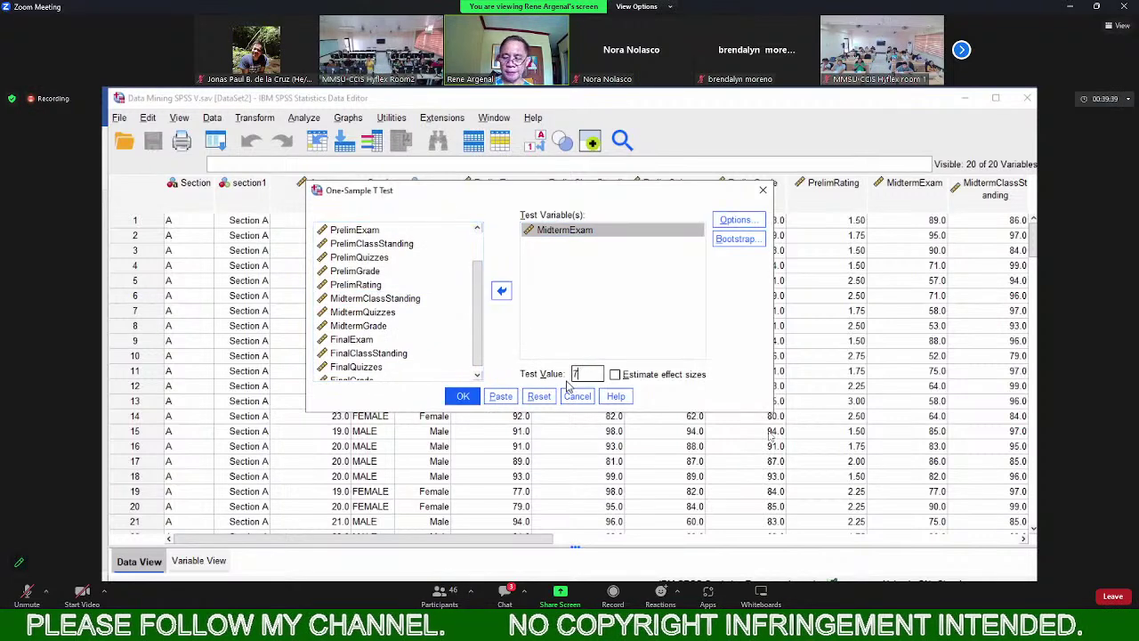
left_click(462, 396)
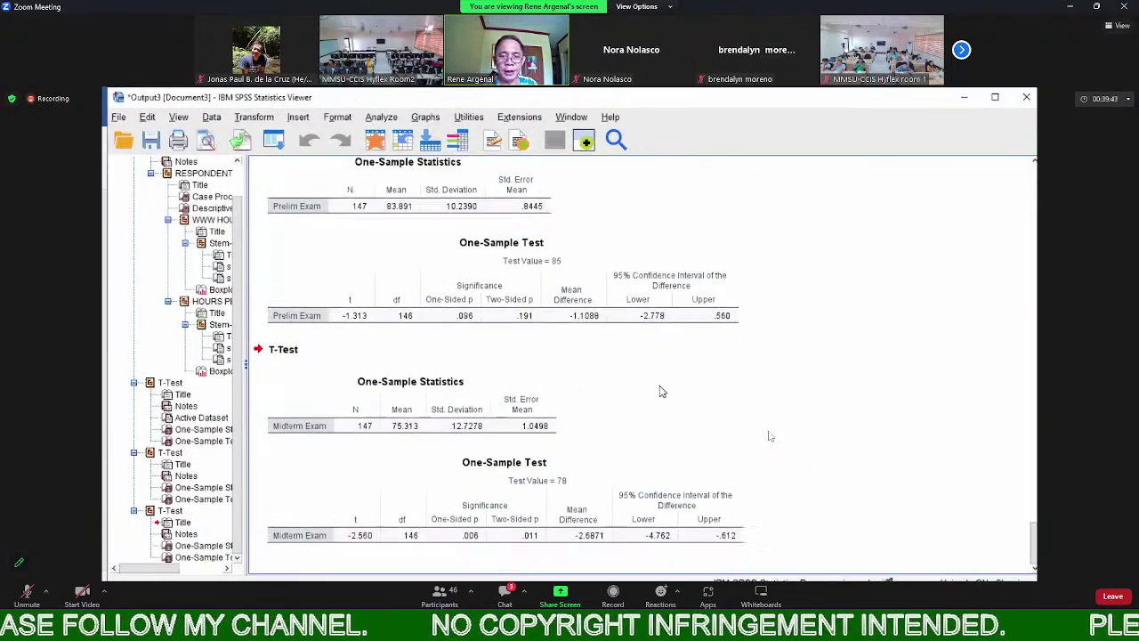
Check the midterm exam test output, including the one-sided p-value, against the hypotheses in the Word document
left_click(610, 461)
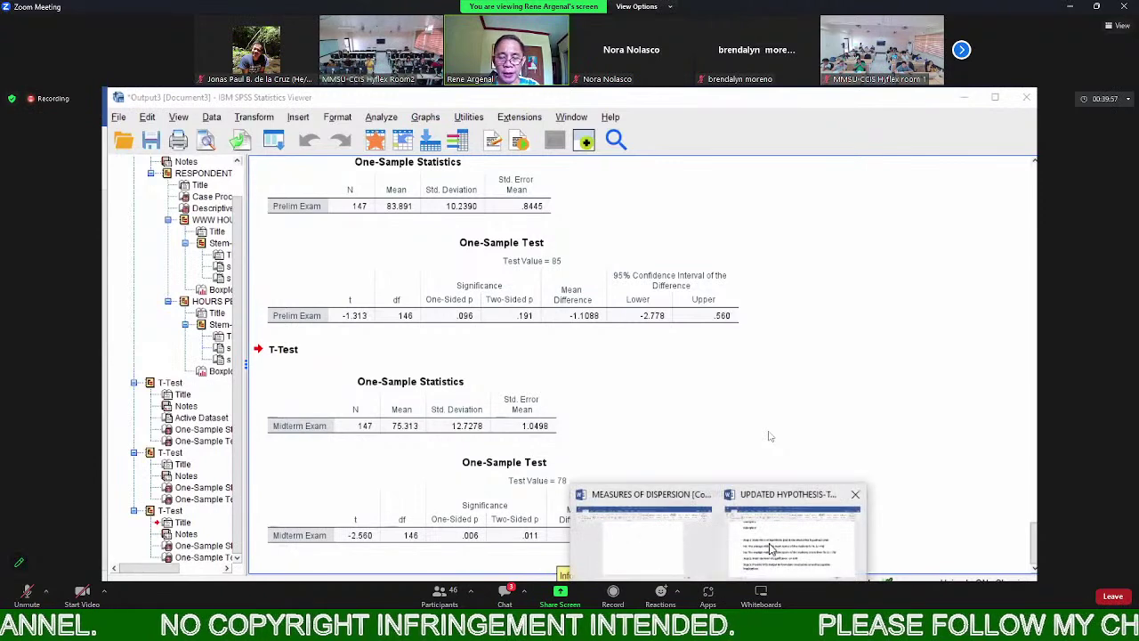
left_click(772, 545)
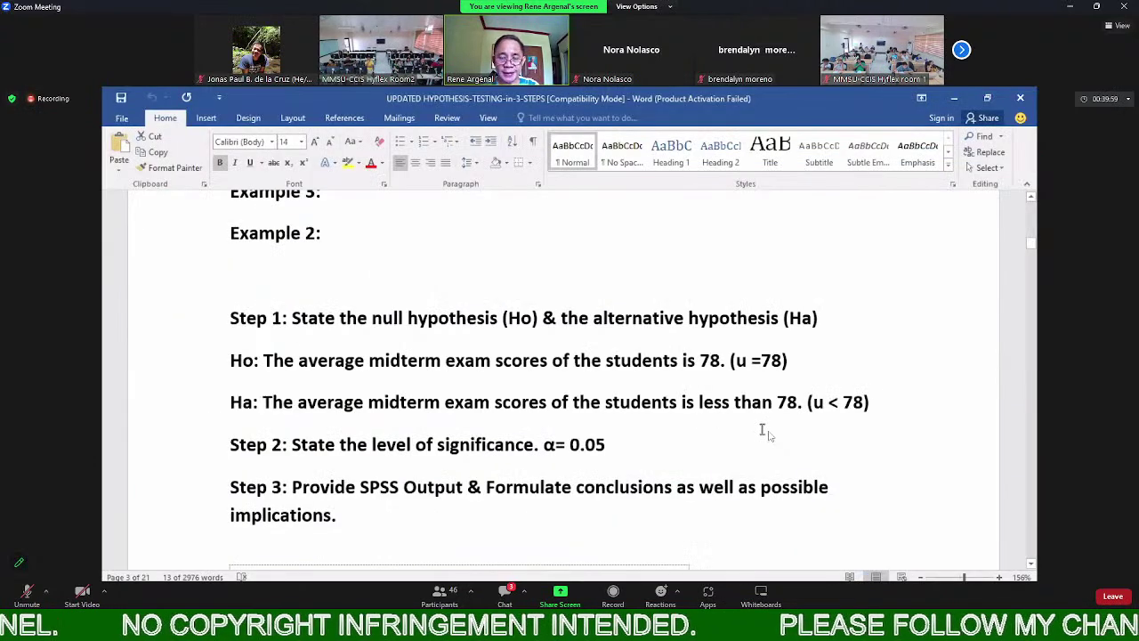
left_click(685, 594)
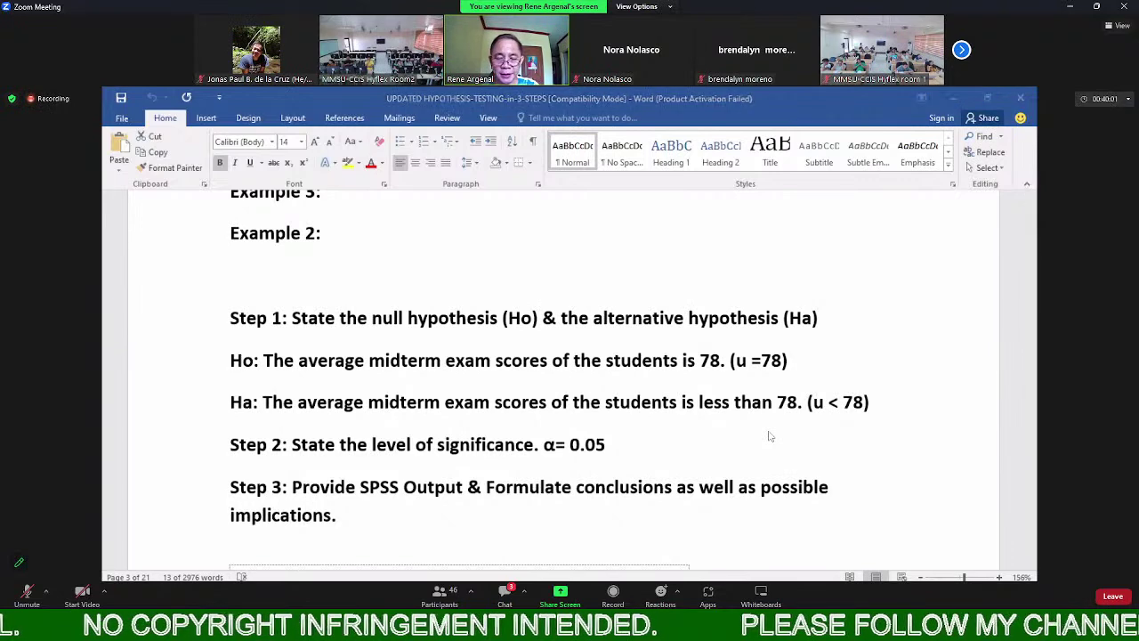
left_click(685, 553)
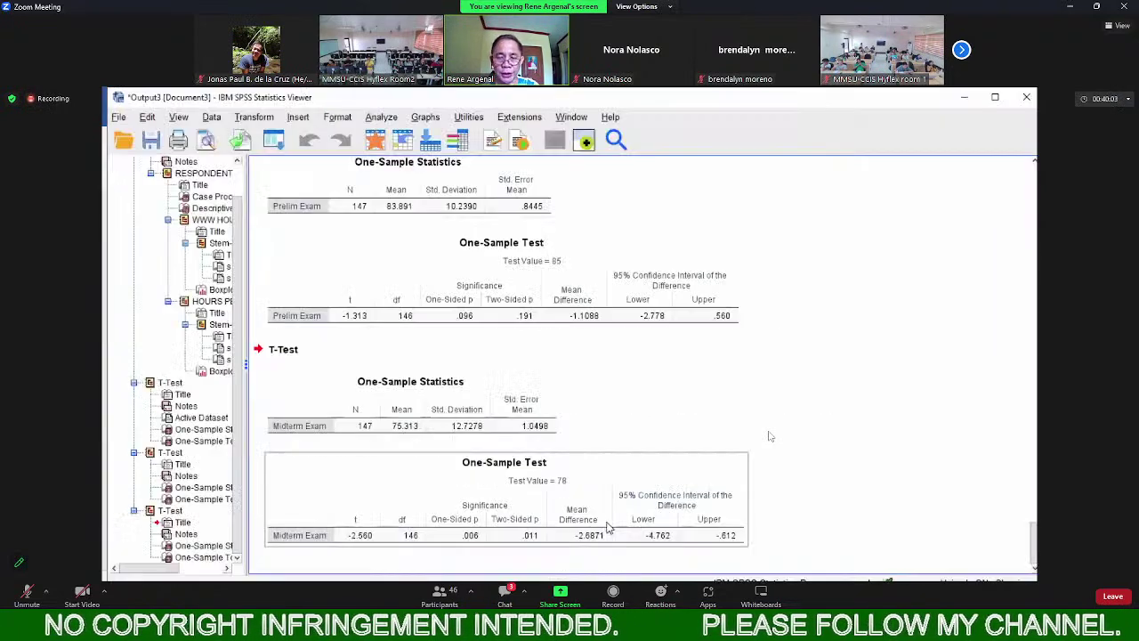
left_click(472, 553)
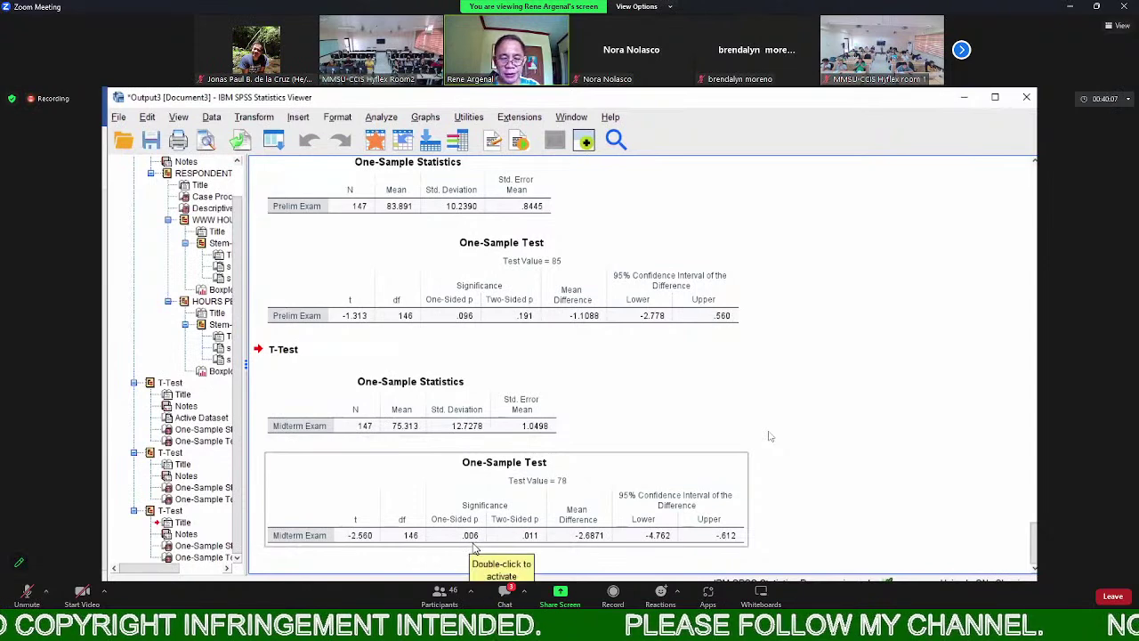
left_click(476, 554)
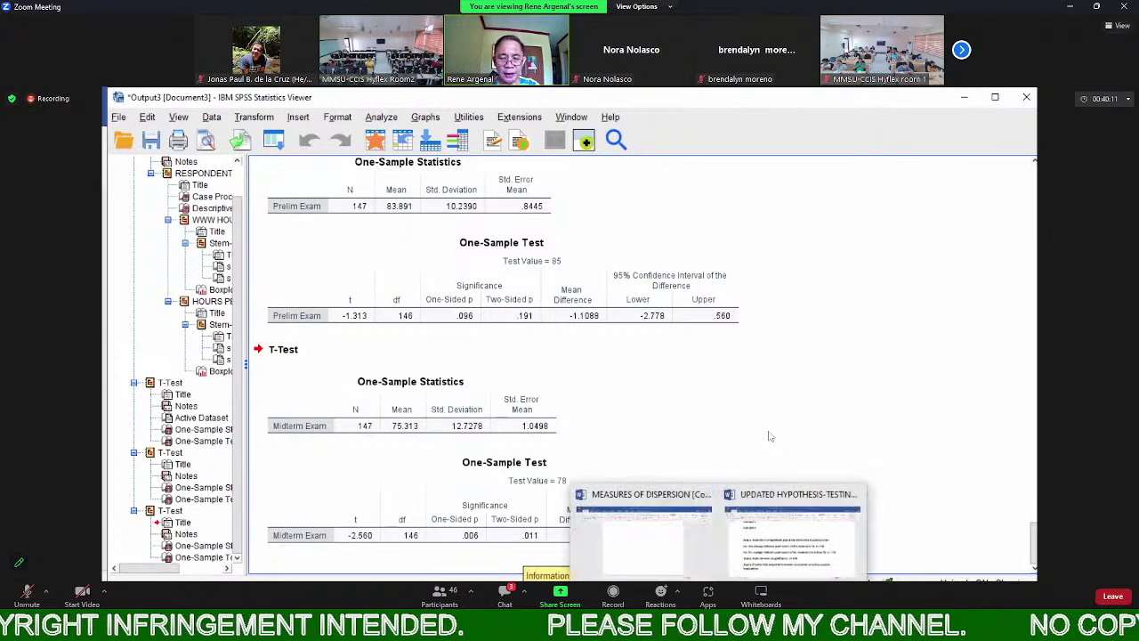
Return to the hypothesis-testing document in Word and review Example 3's result tables, decision and conclusion against its hypotheses
left_click(777, 534)
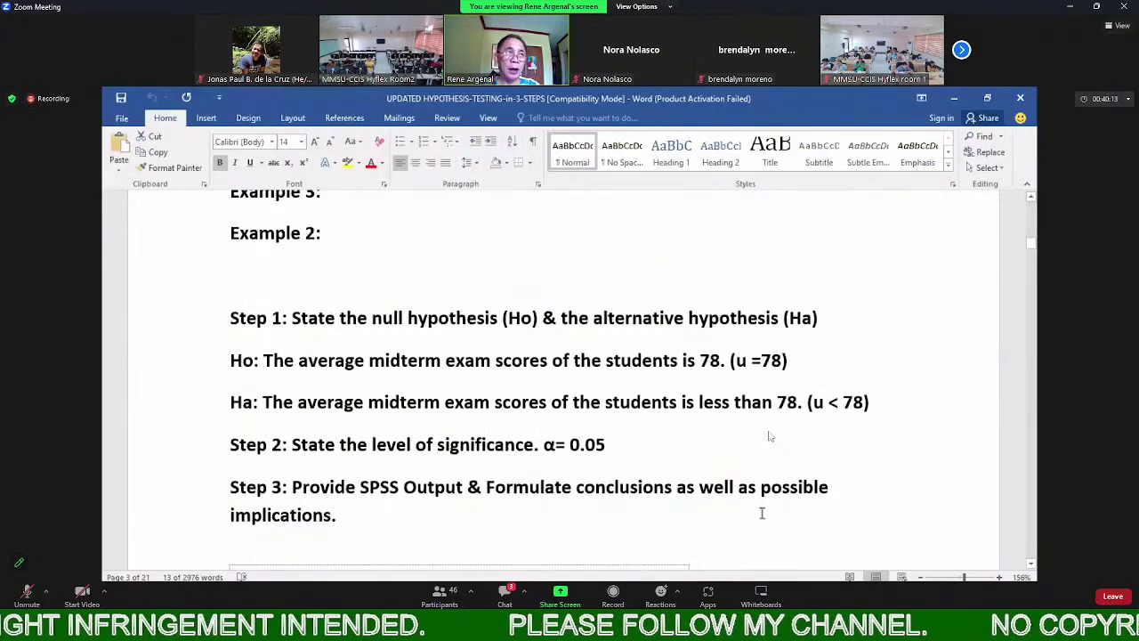
scroll(594, 479, "down", 5)
scroll(598, 478, "down", 3)
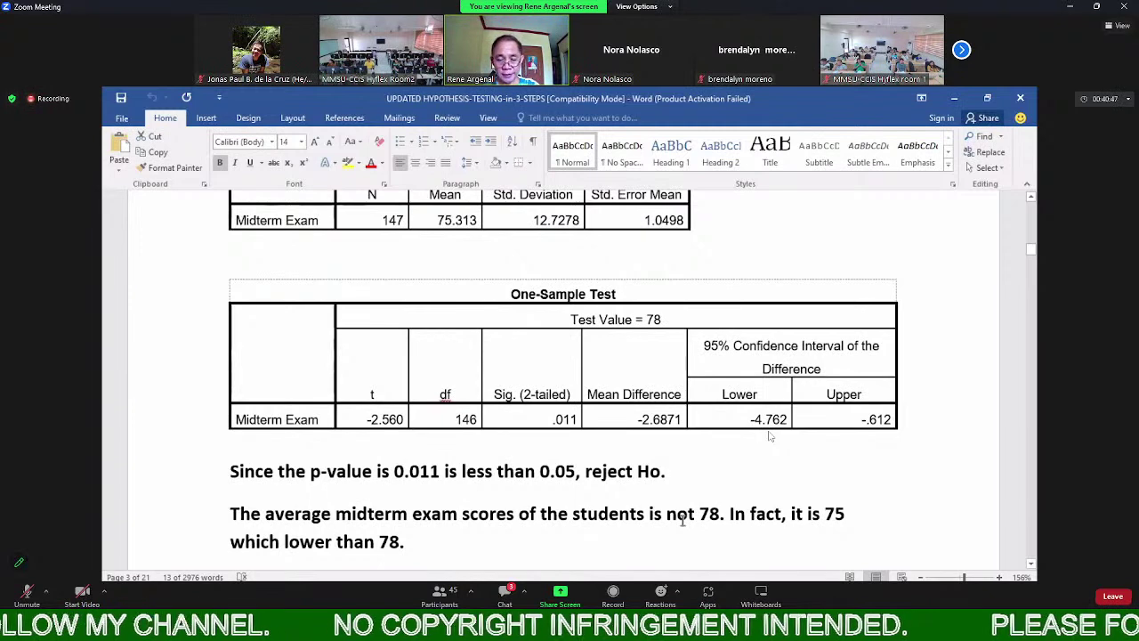
scroll(682, 521, "up", 10)
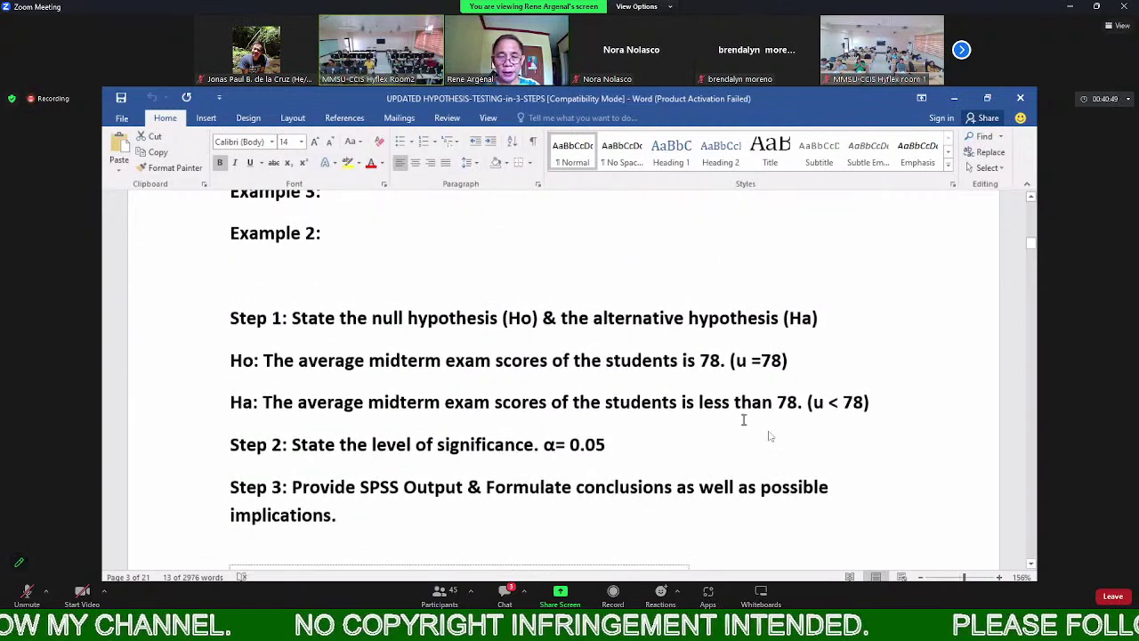
scroll(781, 428, "down", 5)
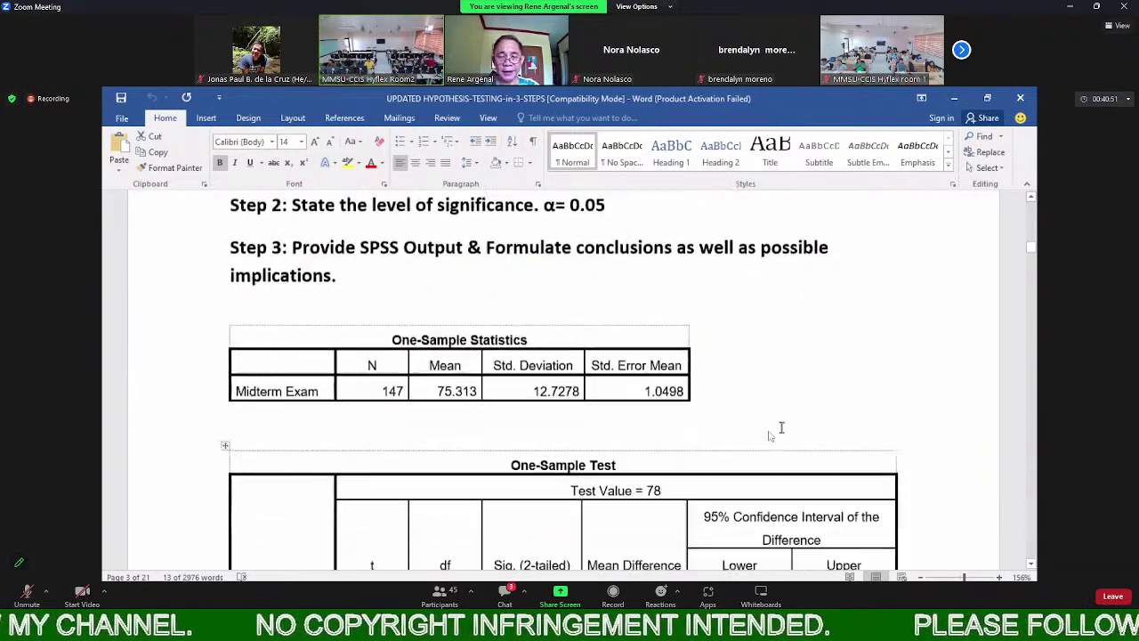
scroll(781, 428, "down", 3)
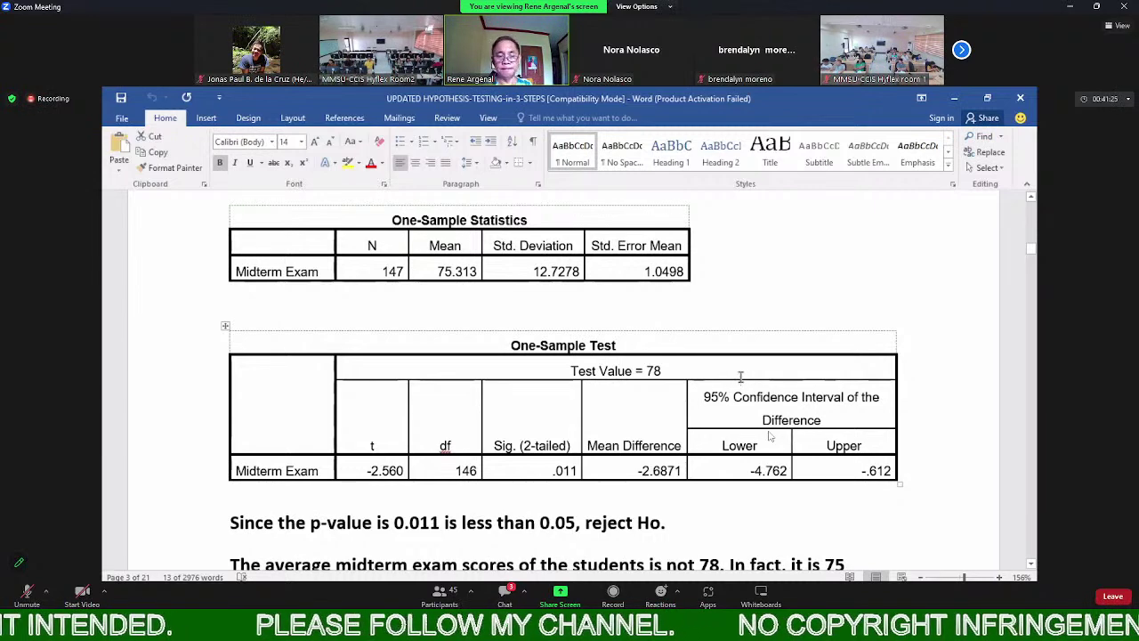
scroll(740, 375, "down", 10)
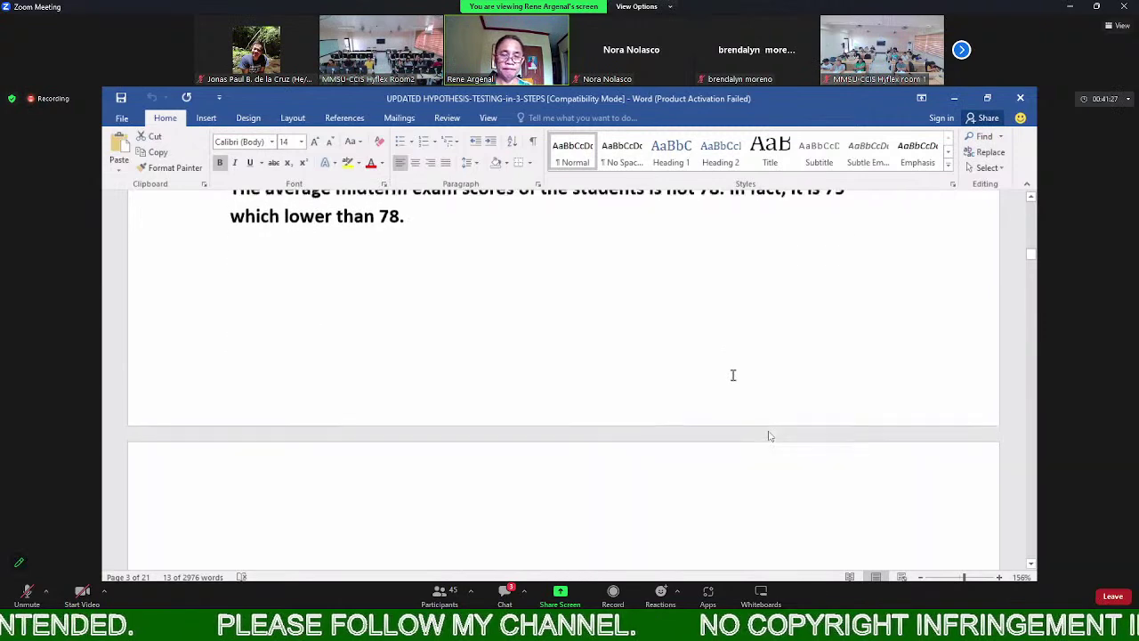
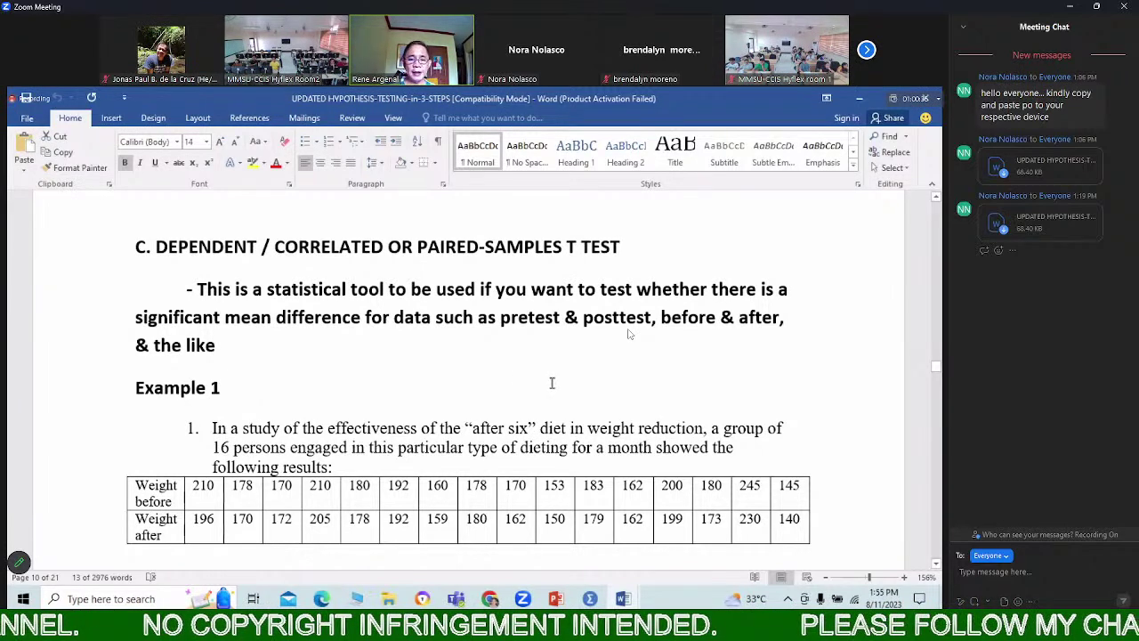
Look over the before and after weights in the paired-samples t test Example 1, and create a new empty dataset in SPSS
scroll(550, 381, "down", 3)
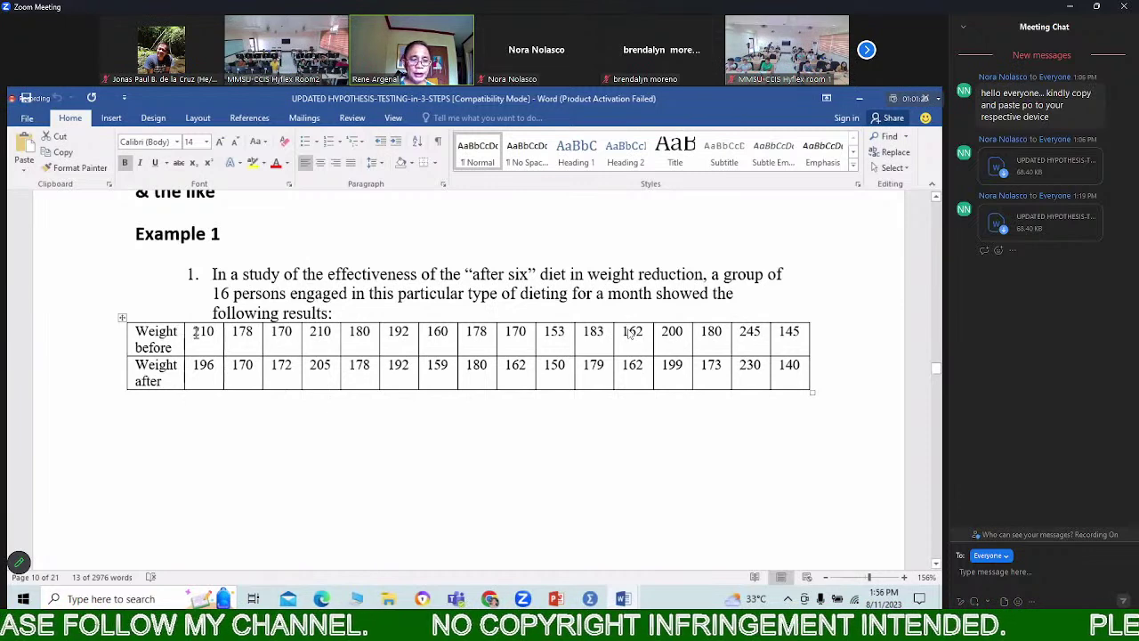
mouse_move(206, 331)
left_mouse_down()
mouse_move(463, 372)
mouse_move(631, 368)
left_mouse_up()
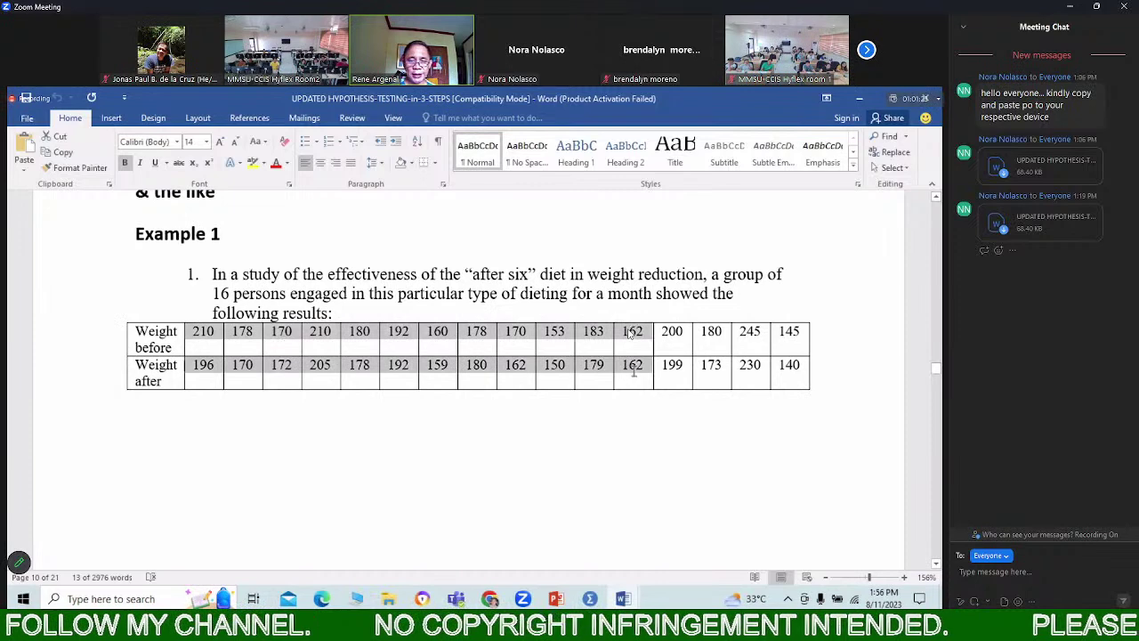
left_click(585, 600)
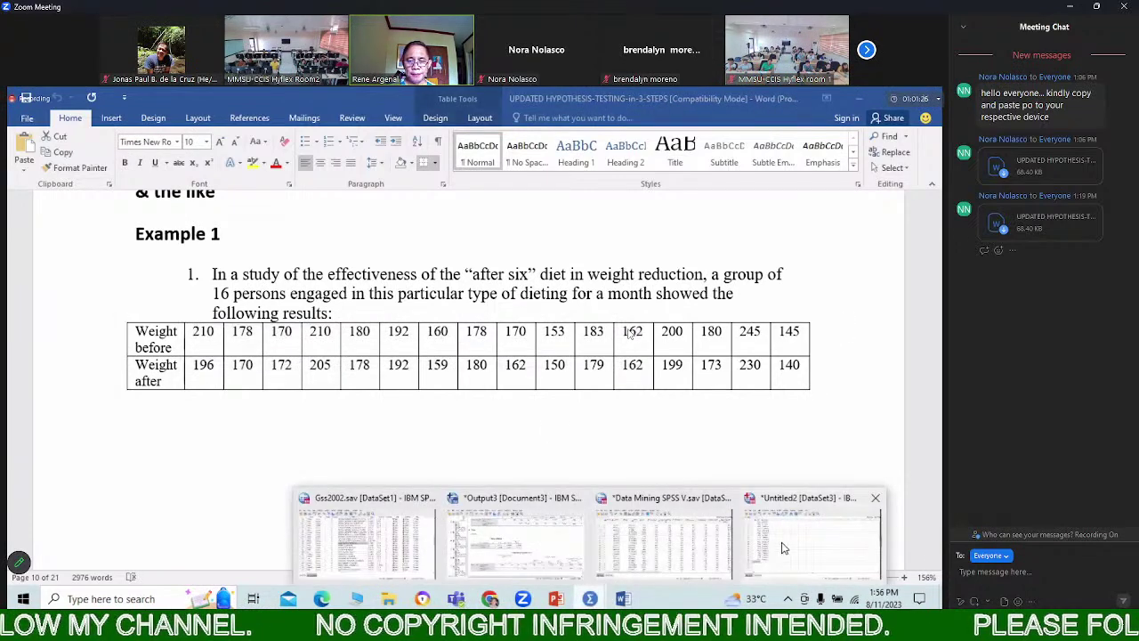
left_click(782, 548)
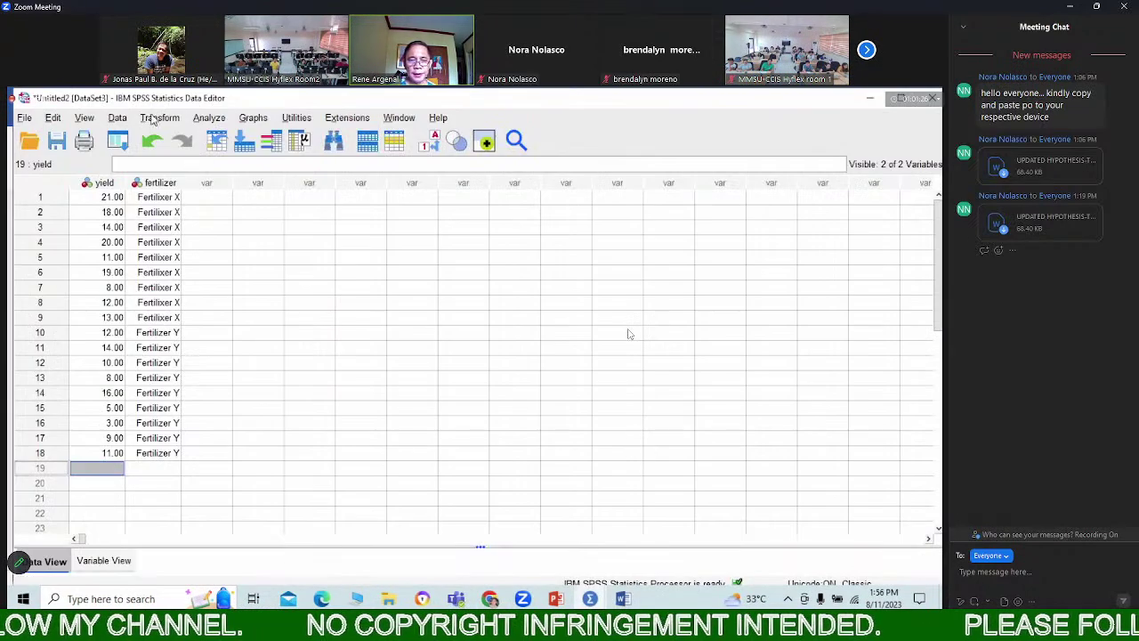
left_click(25, 118)
mouse_move(98, 100)
left_click(258, 102)
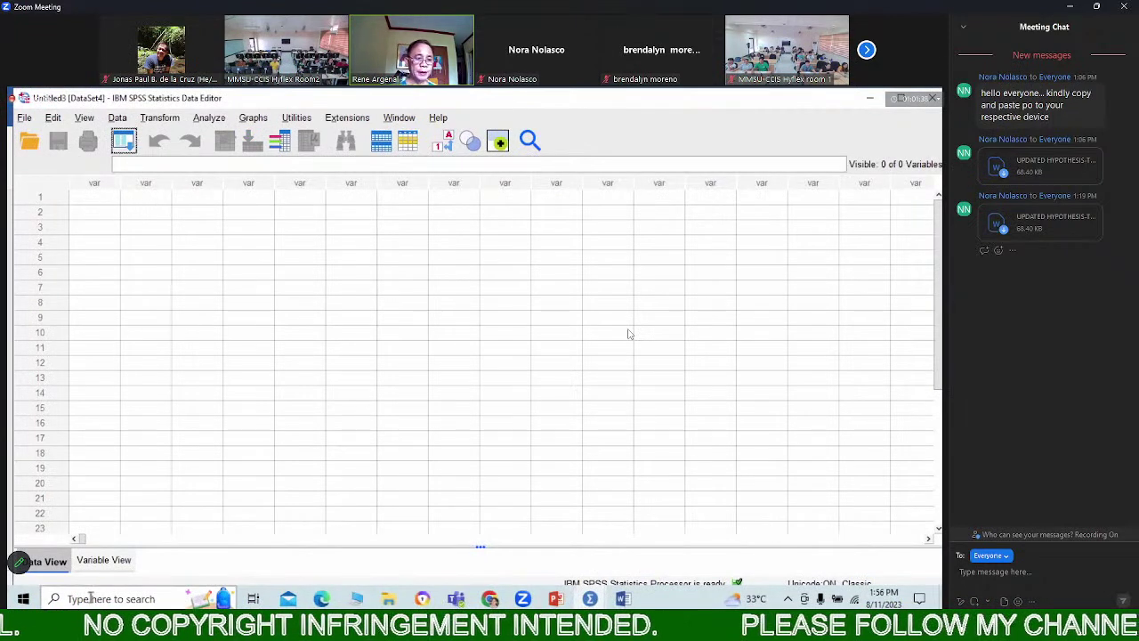
Define the variables wtb and wta in the new dataset and select the first wtb data cell
left_click(96, 561)
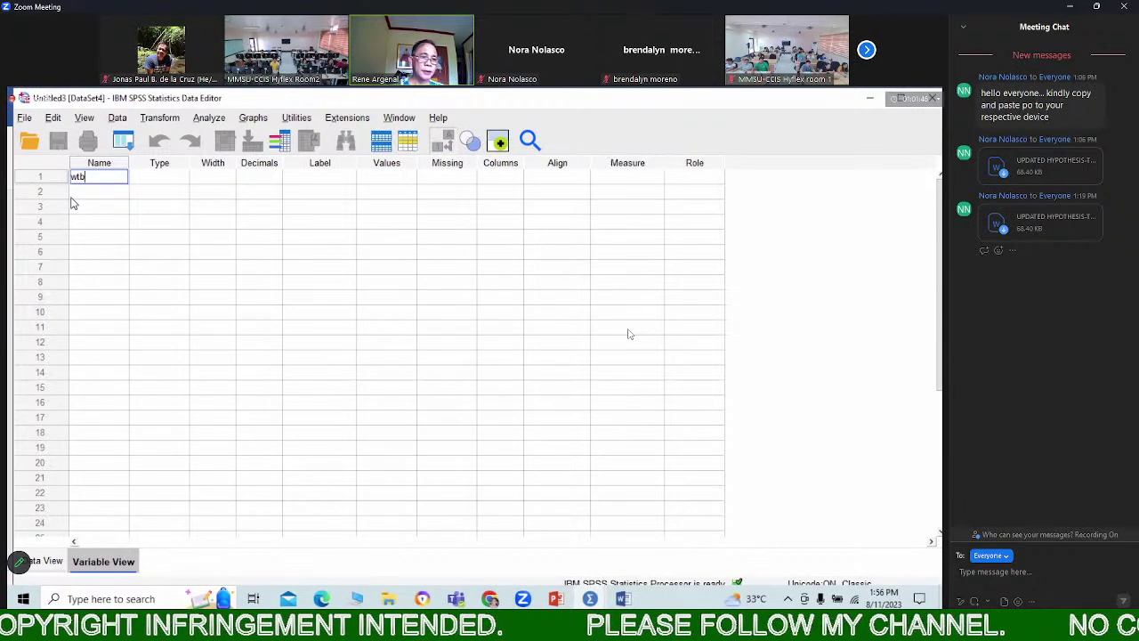
left_click(77, 192)
type("w")
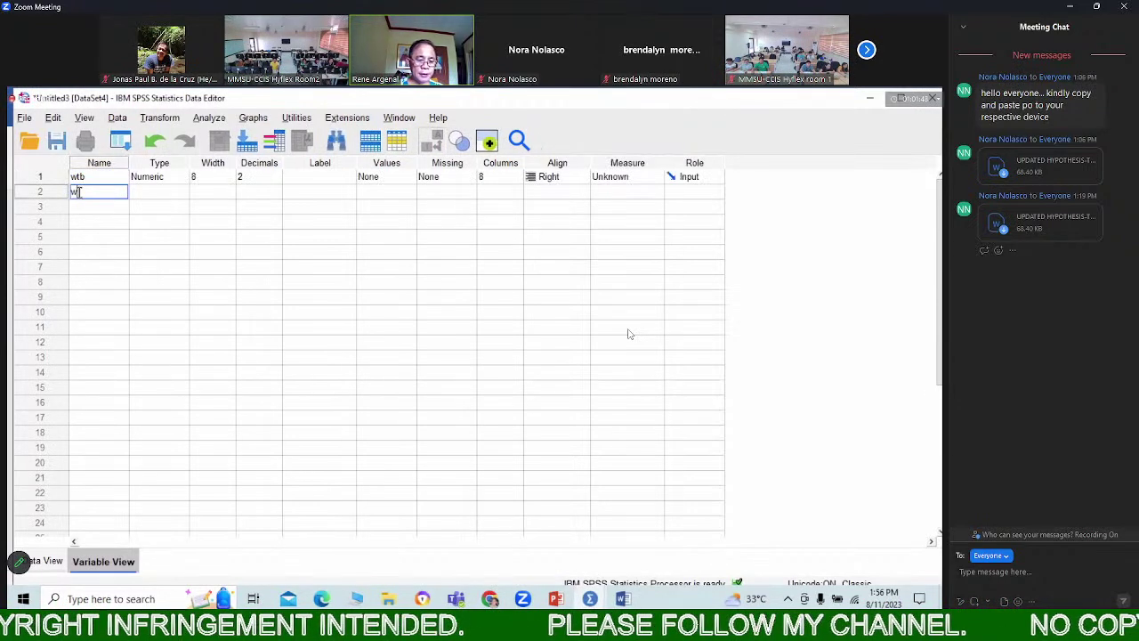
type("ta")
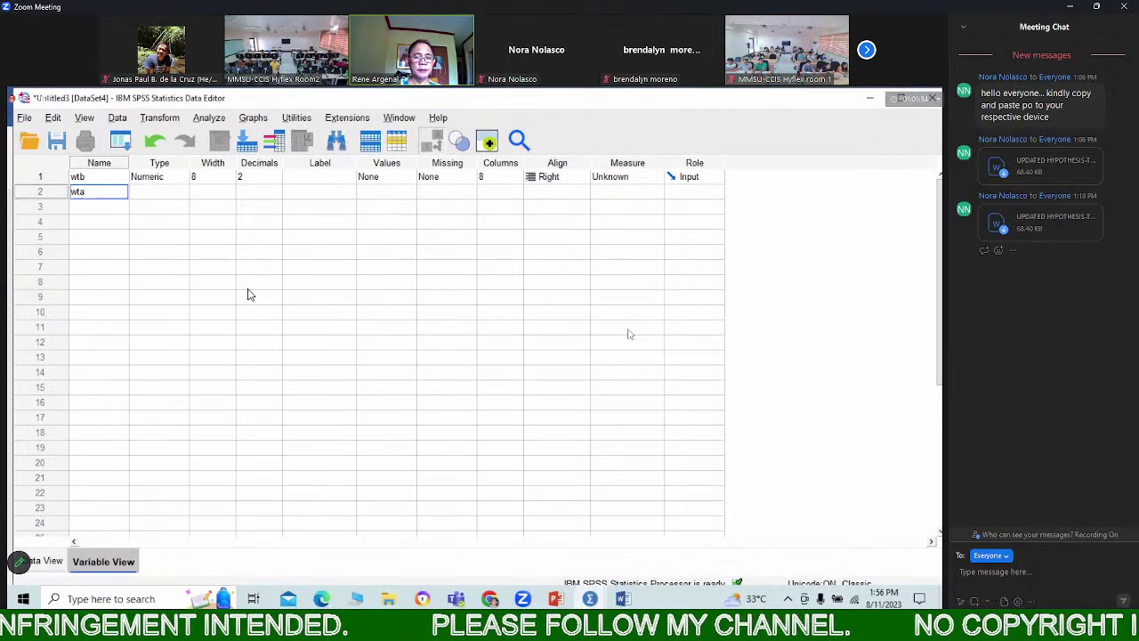
left_click_drag(258, 282, 258, 296)
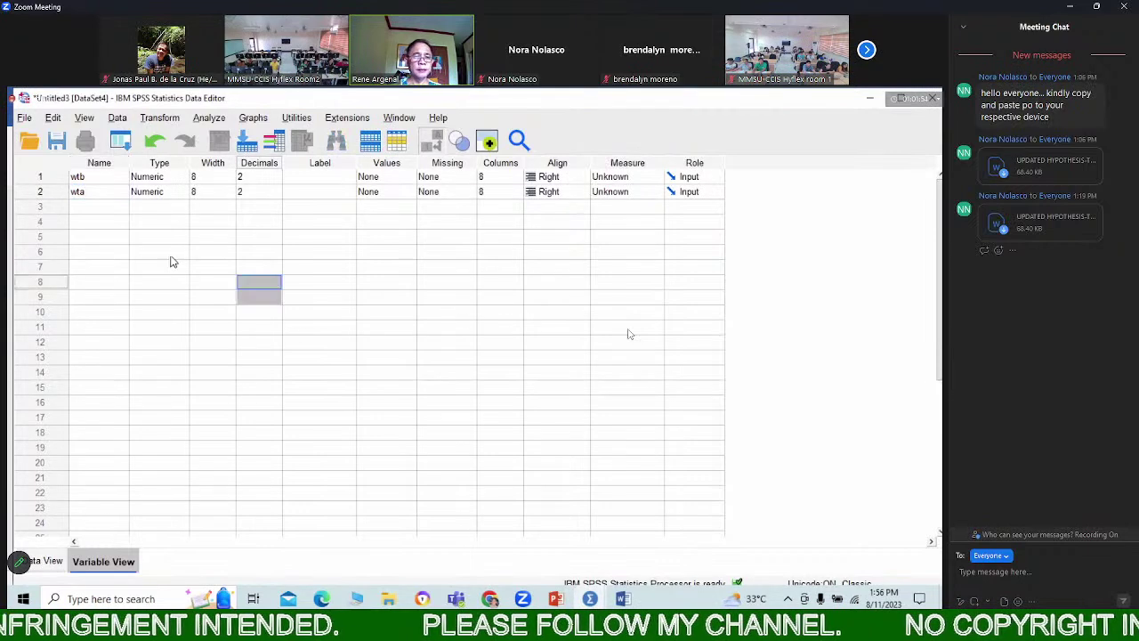
left_click(40, 558)
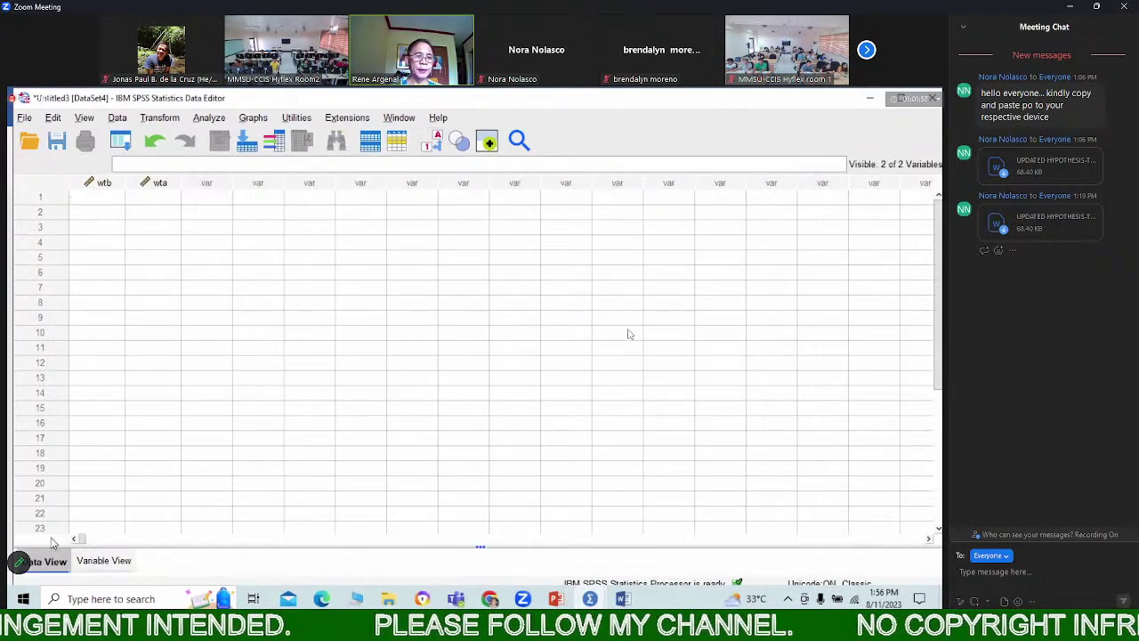
left_click(100, 200)
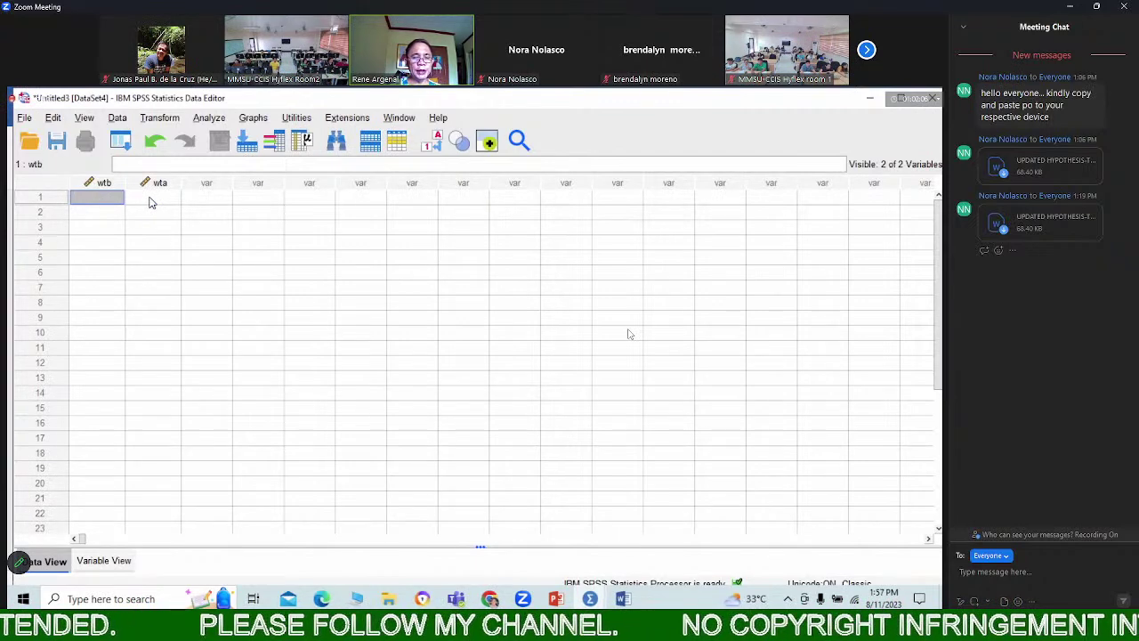
Set up a paired-samples t test with wtb as Variable1 and wta as Variable2 of the first pair
left_click(212, 119)
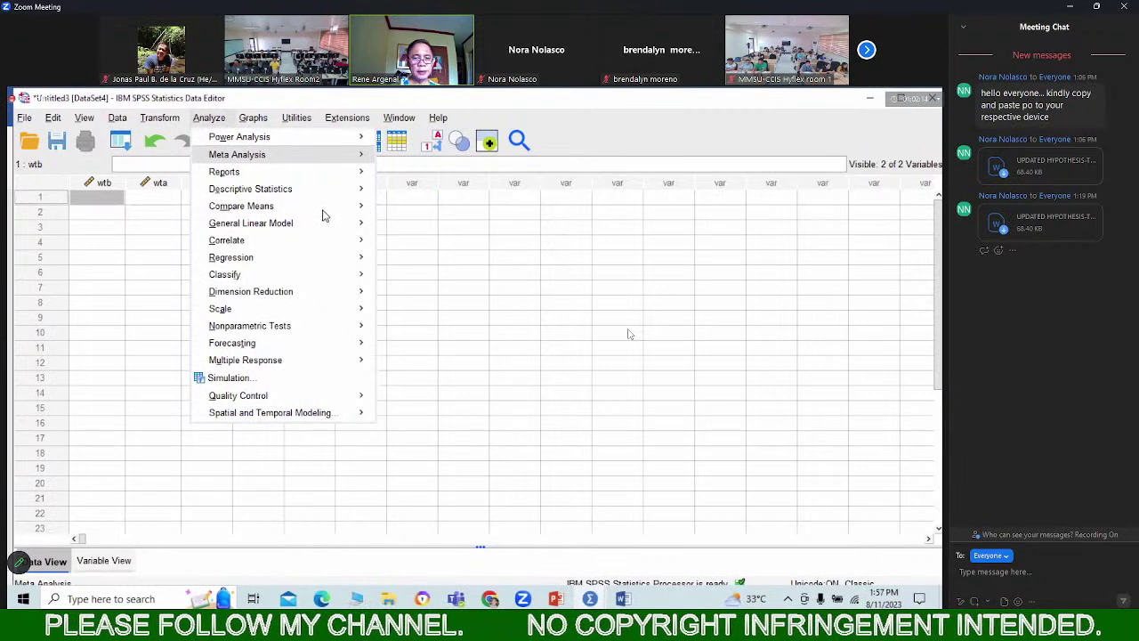
mouse_move(329, 207)
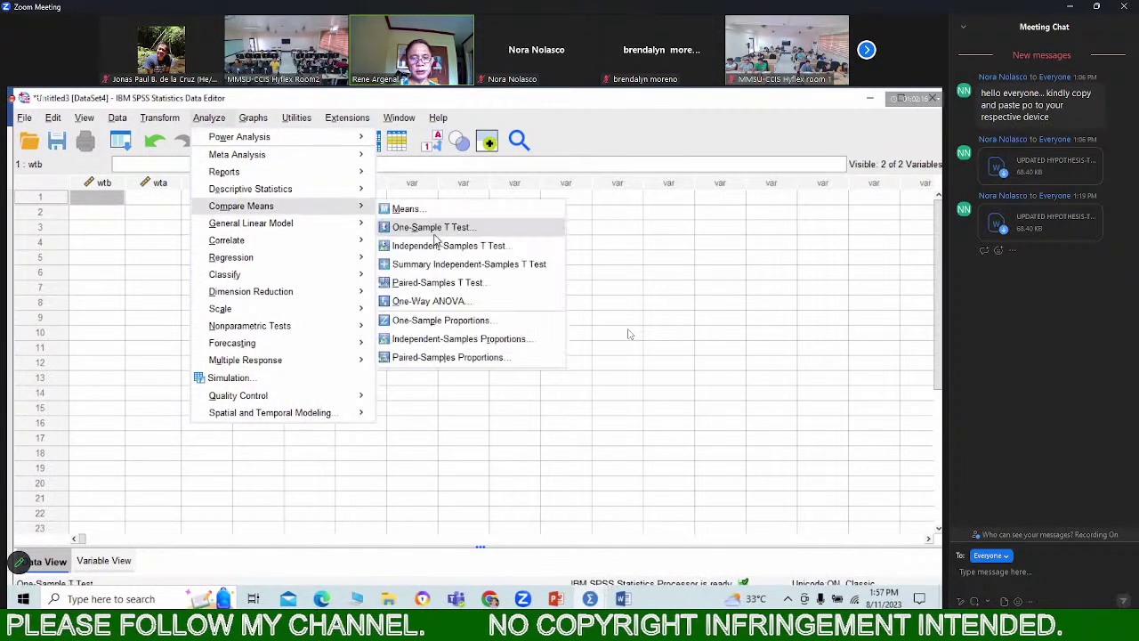
left_click(431, 283)
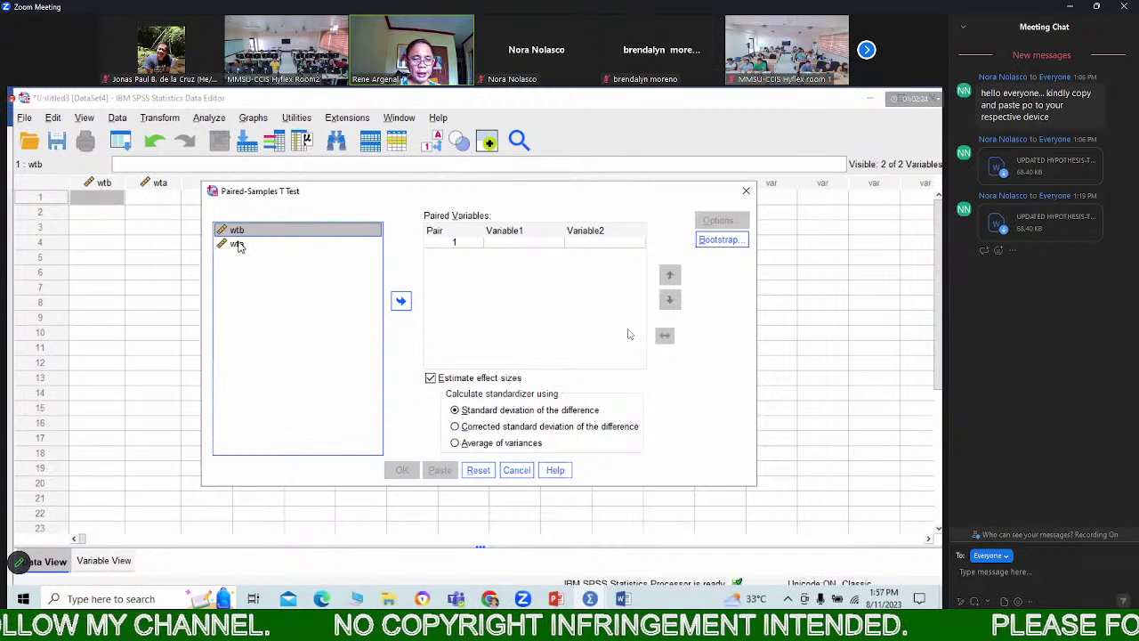
left_click_drag(245, 234, 504, 243)
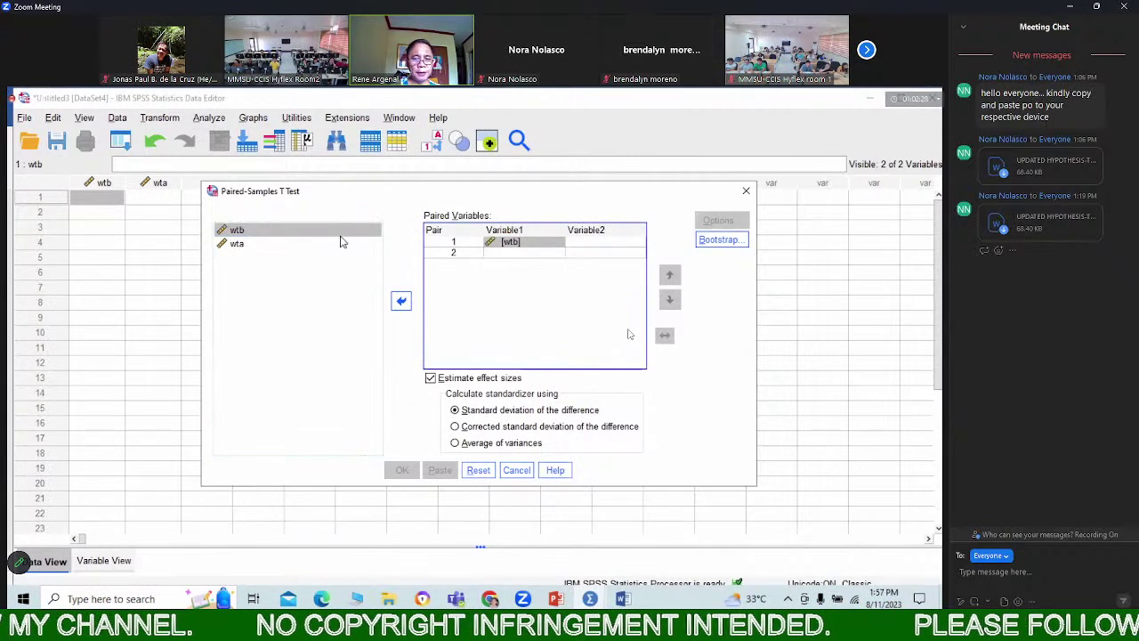
left_click_drag(237, 244, 588, 243)
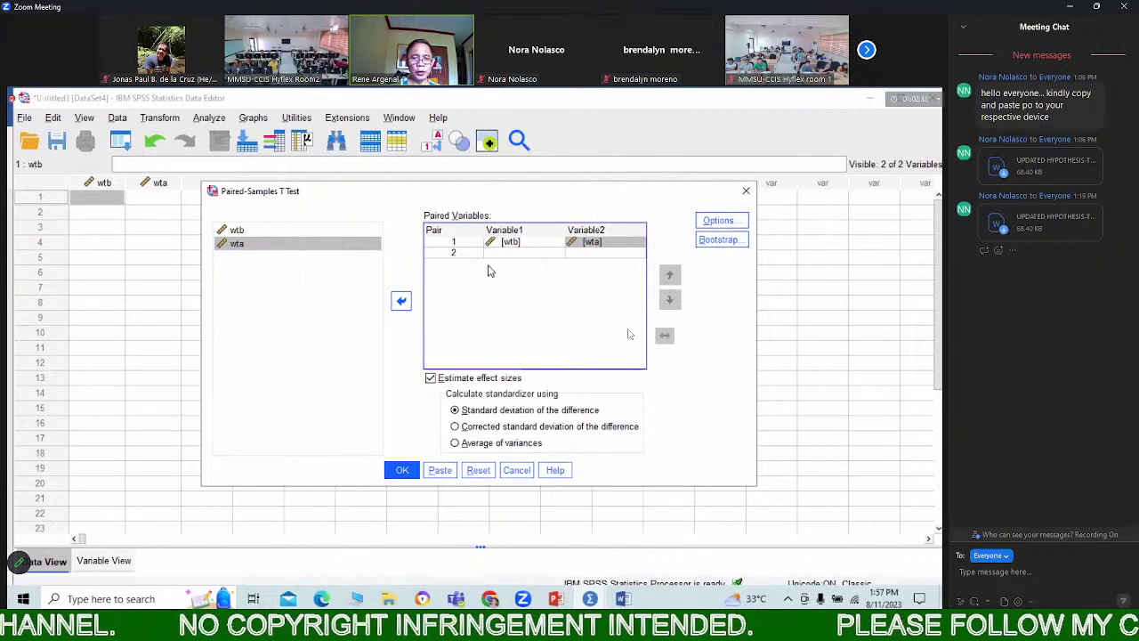
Remove wta and wtb from the first pair of the paired-samples t test
left_click(401, 303)
left_click(401, 303)
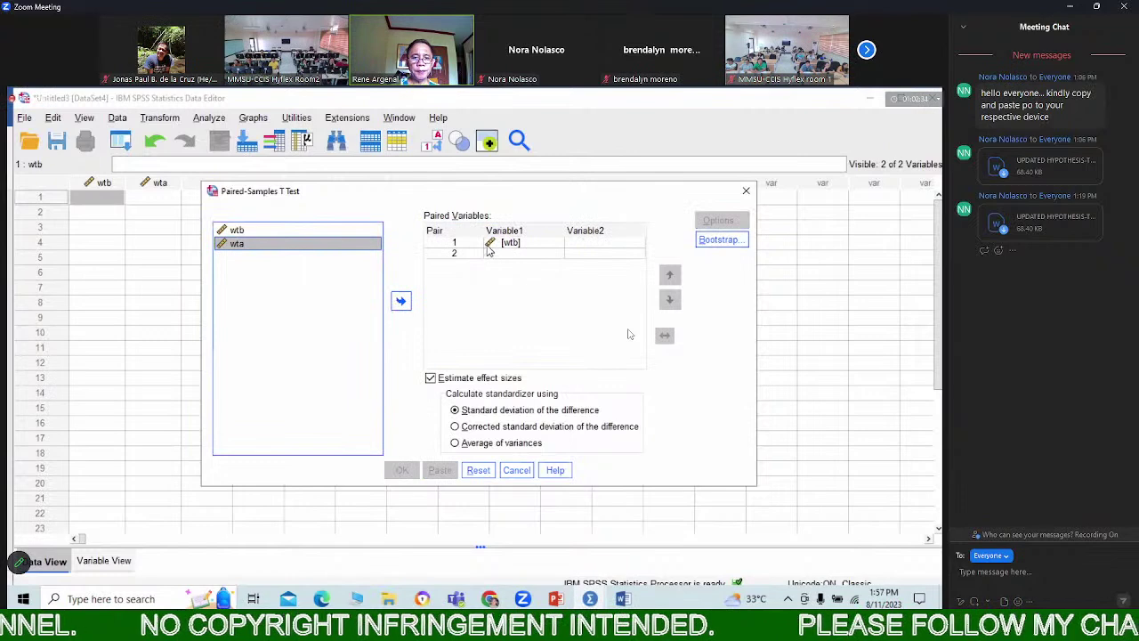
left_click(490, 245)
left_click(406, 299)
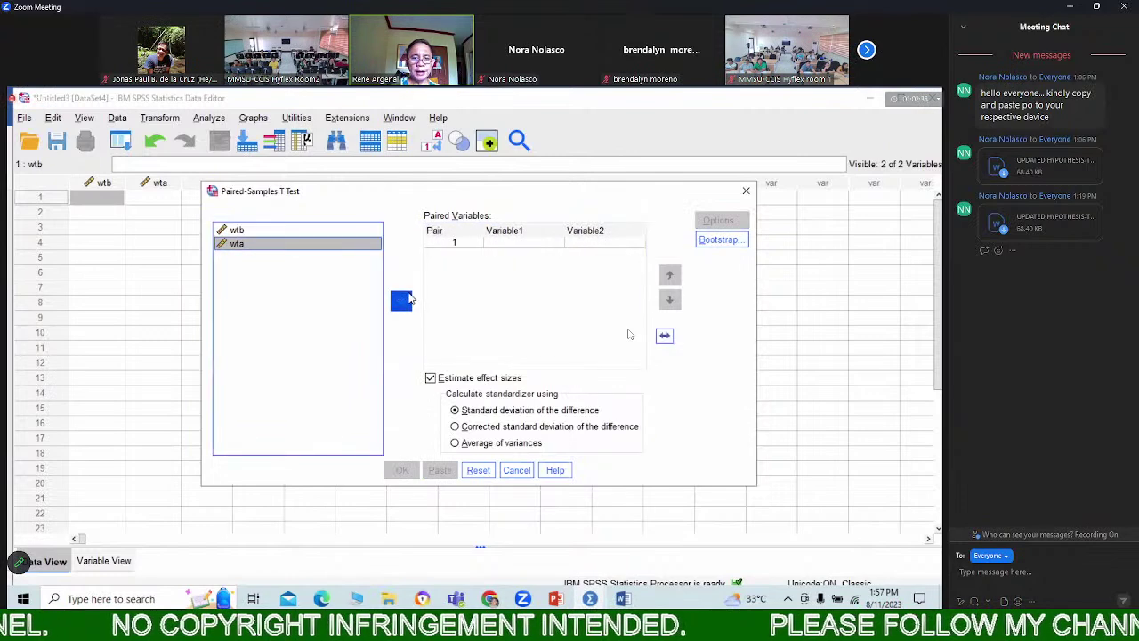
Add wtb and wta together as one pair, turn off effect size estimation, and cancel the paired-samples t test
left_click(237, 231)
left_click(237, 242, "ctrl")
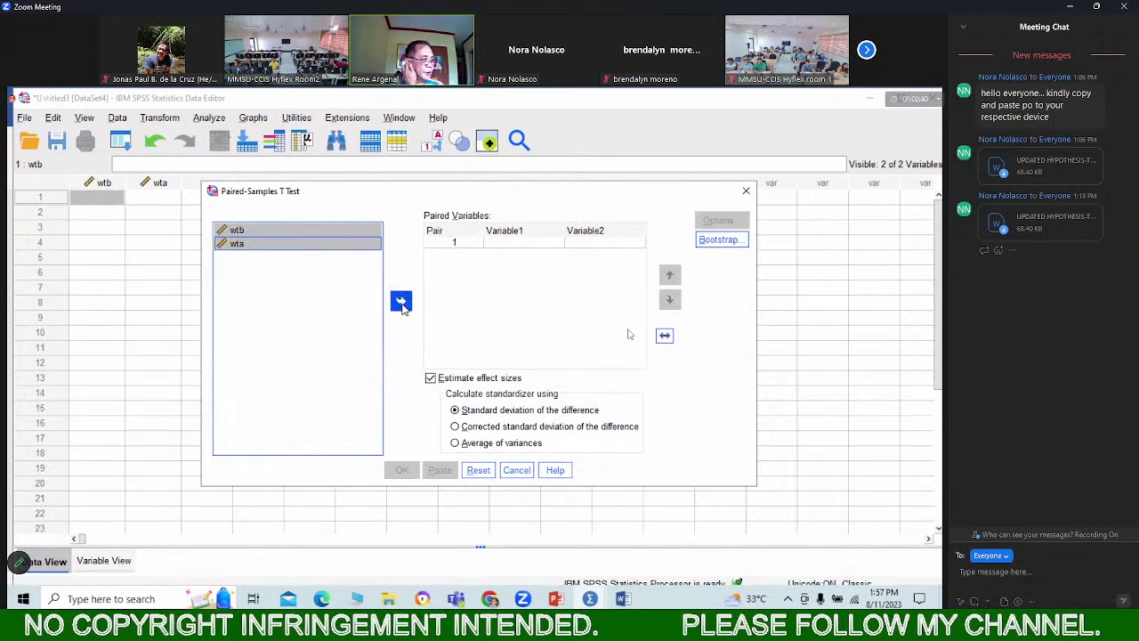
left_click(402, 302)
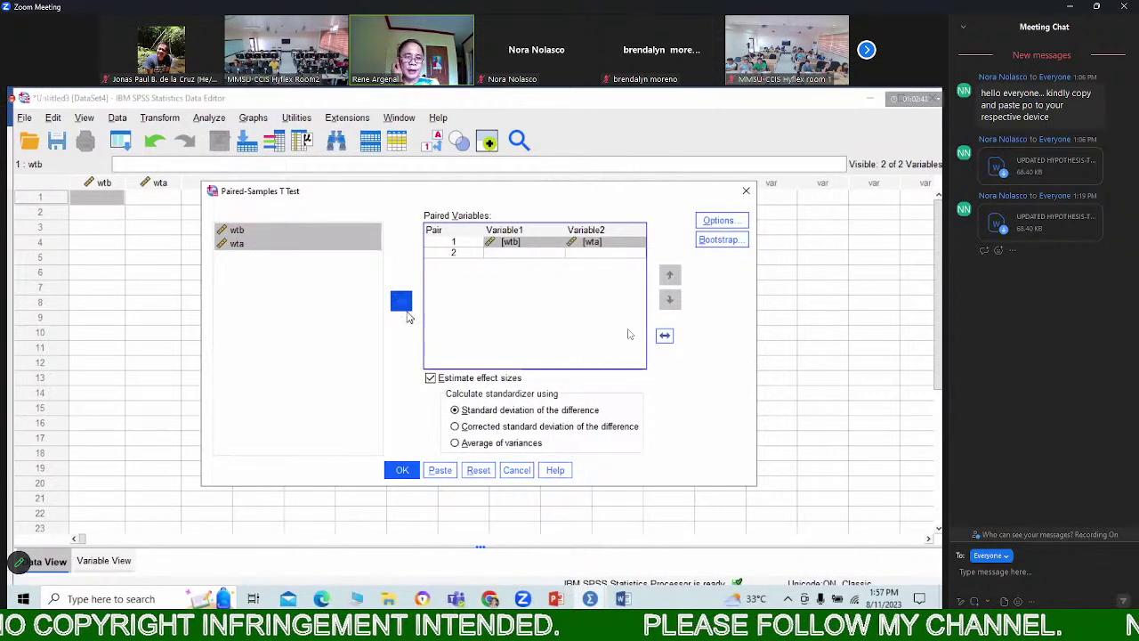
left_click(405, 472)
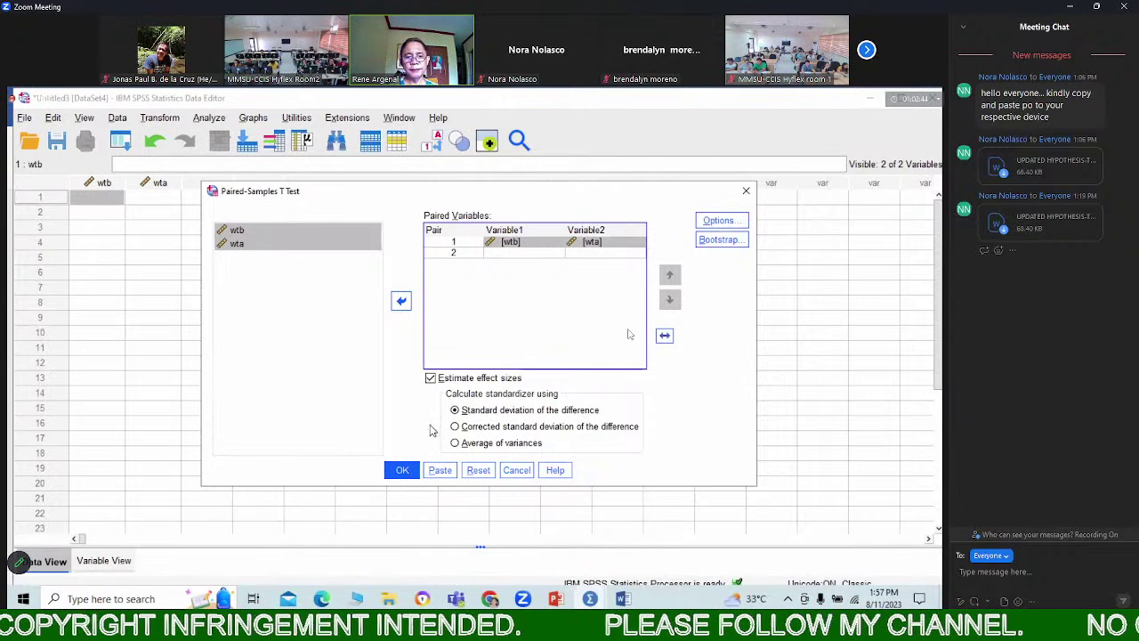
left_click(430, 378)
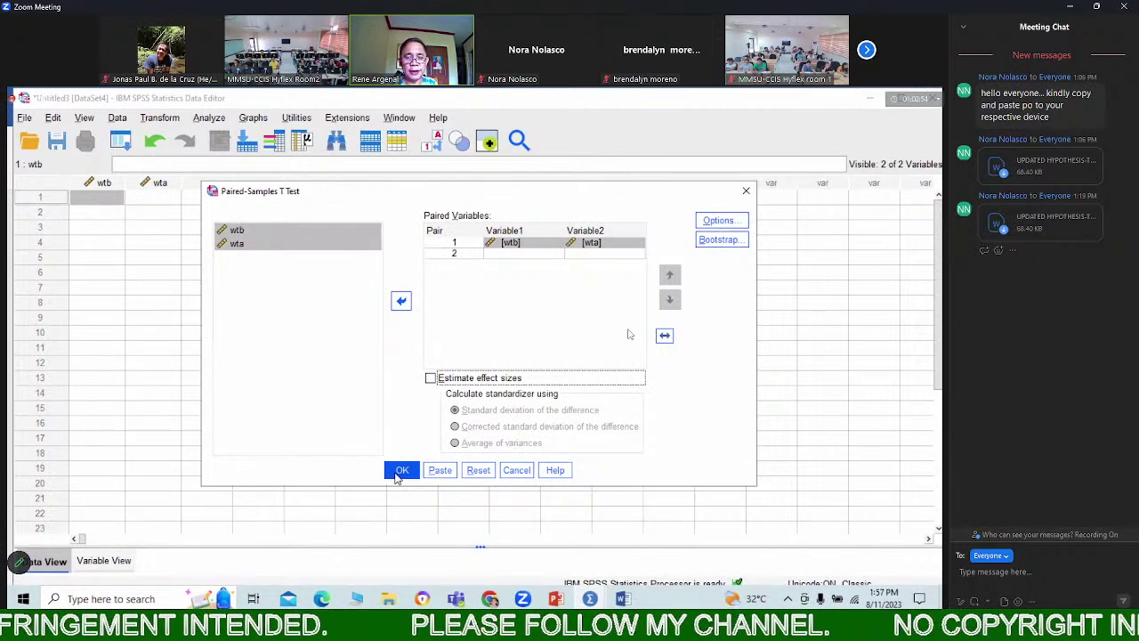
left_click(516, 470)
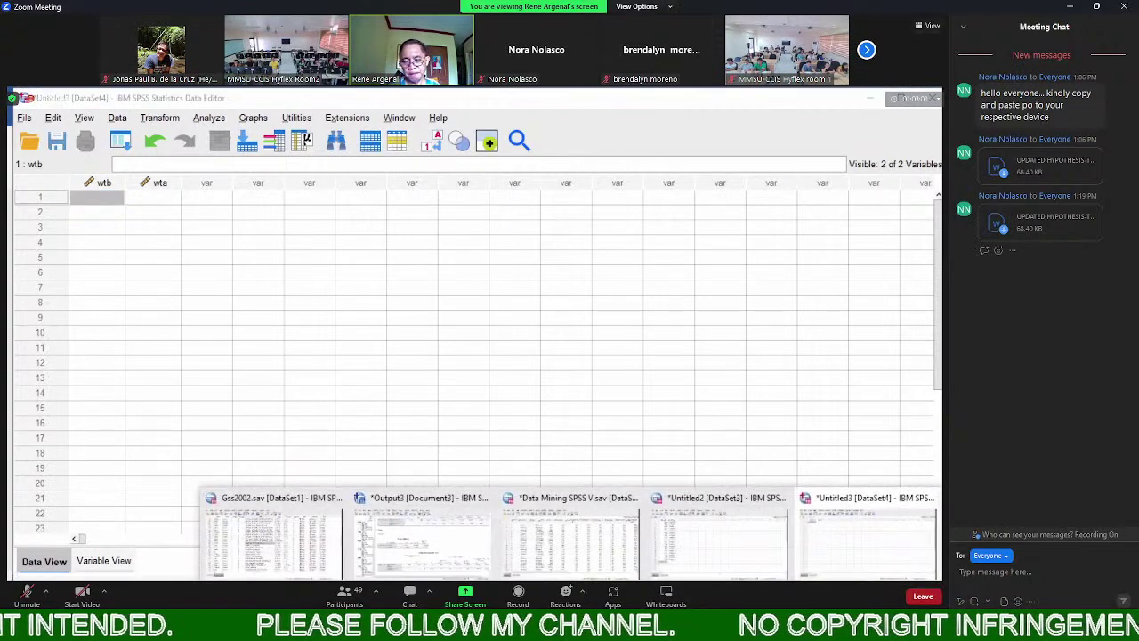
Start IBM SPSS Statistics 27 on the local computer and dismiss its error report and session recovery dialogs
key("super")
type("ibm")
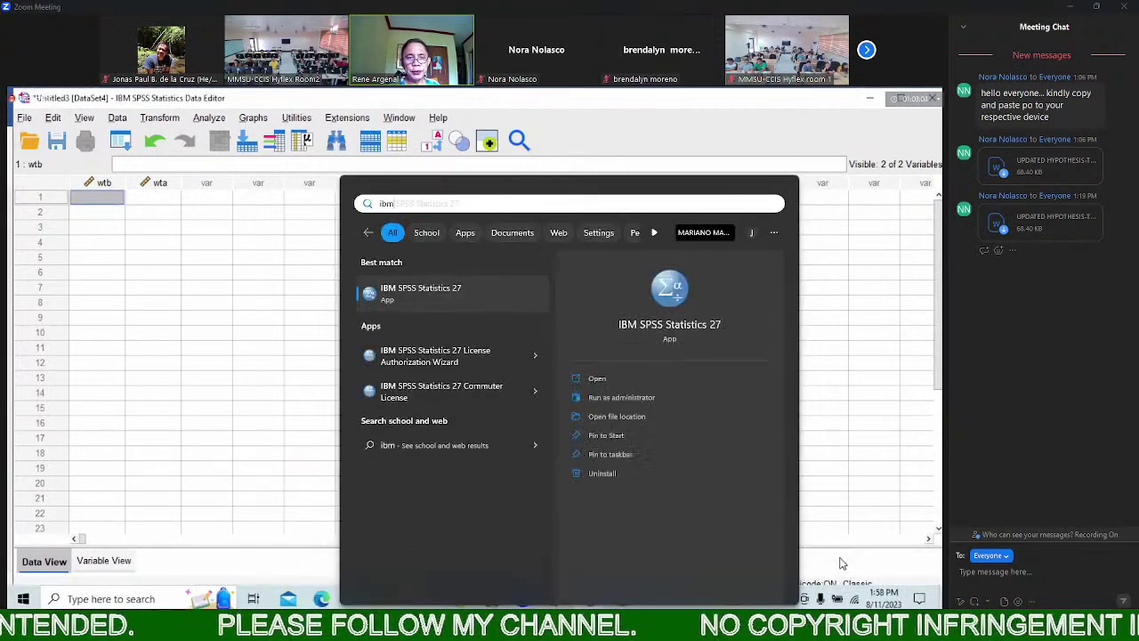
left_click(302, 333)
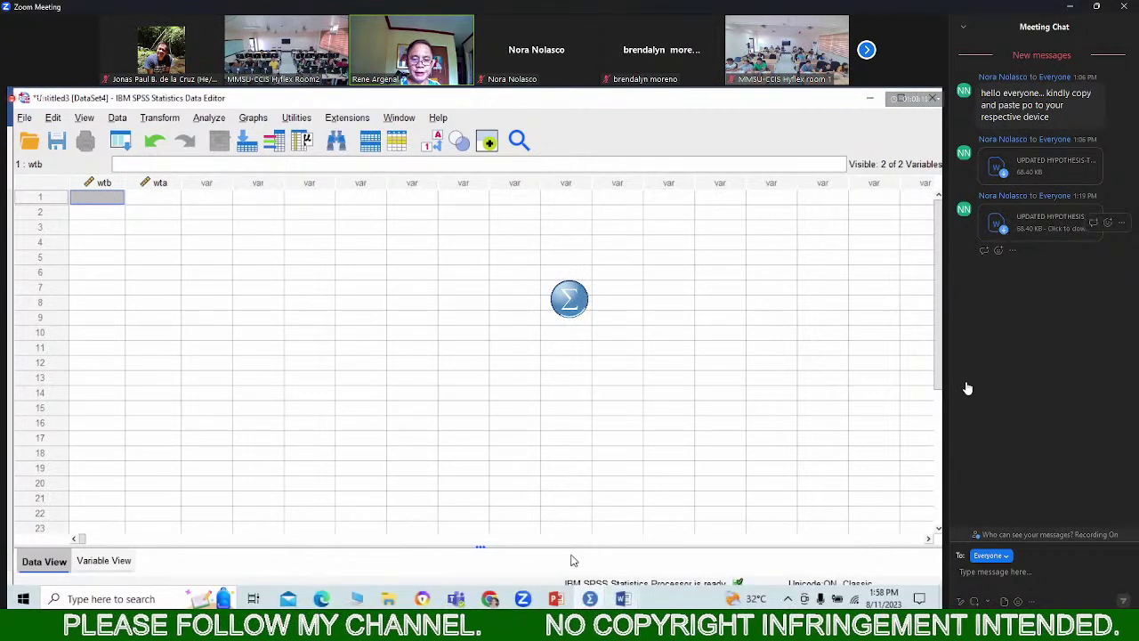
left_click(623, 599)
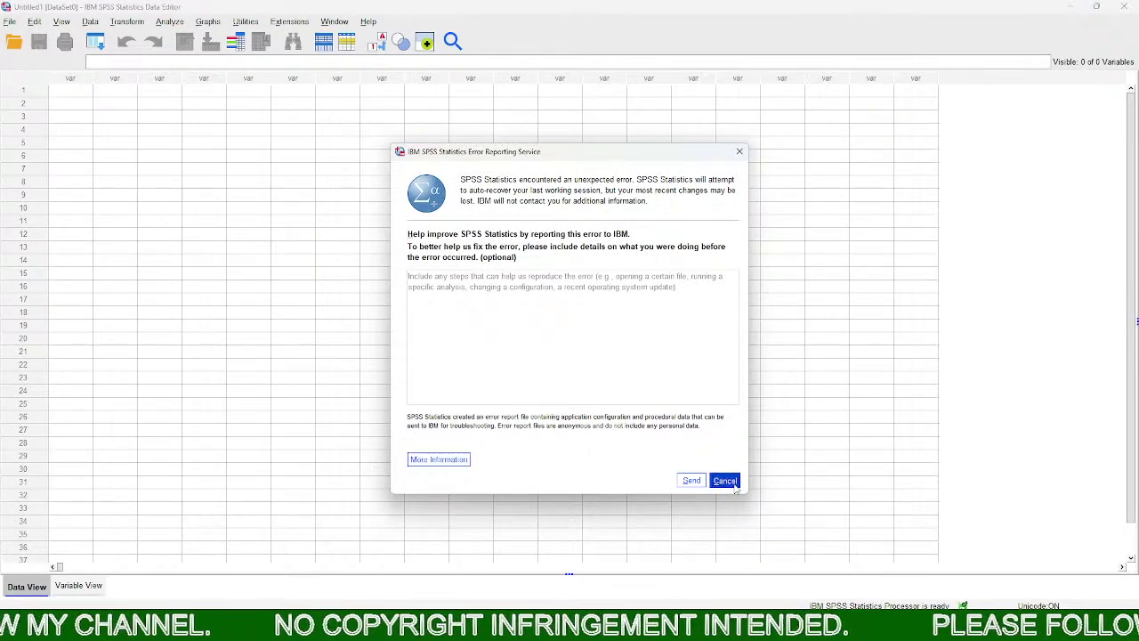
left_click(716, 473)
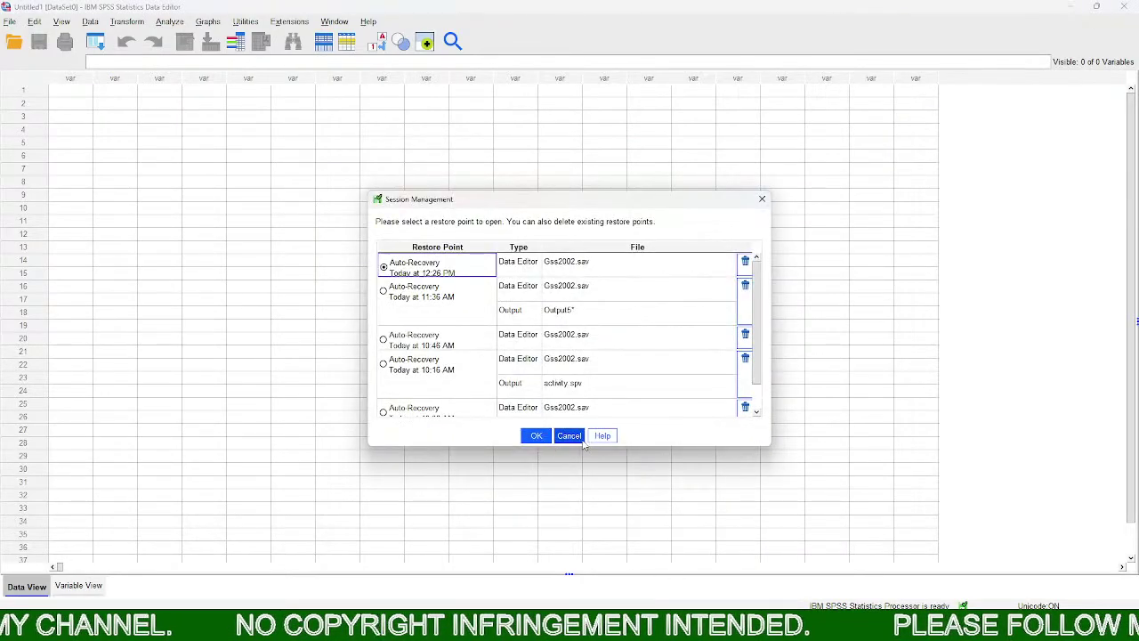
left_click(570, 436)
Open M.E.C Content Ethics Pledge.docx from the Downloads folder and skim through its pages
key("super+e")
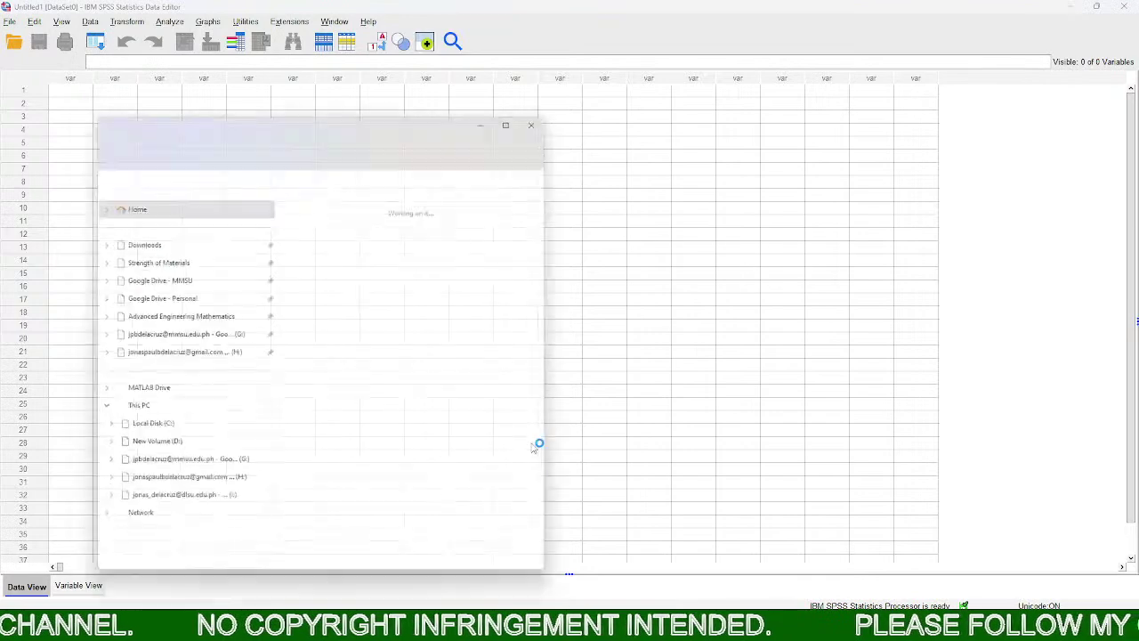
left_click(142, 240)
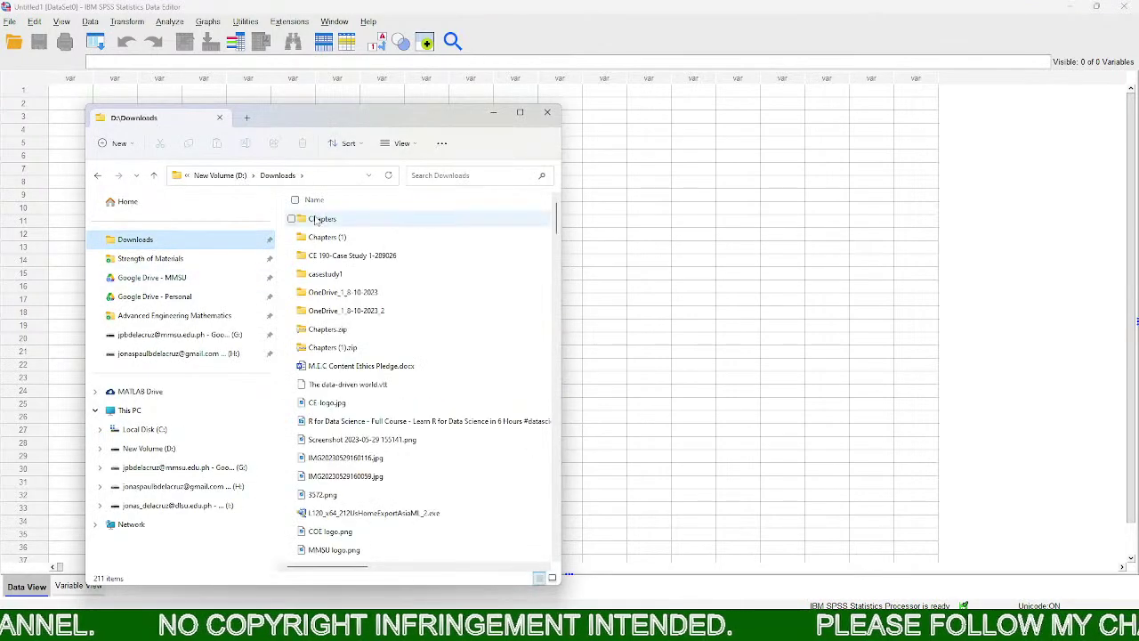
left_click(687, 627)
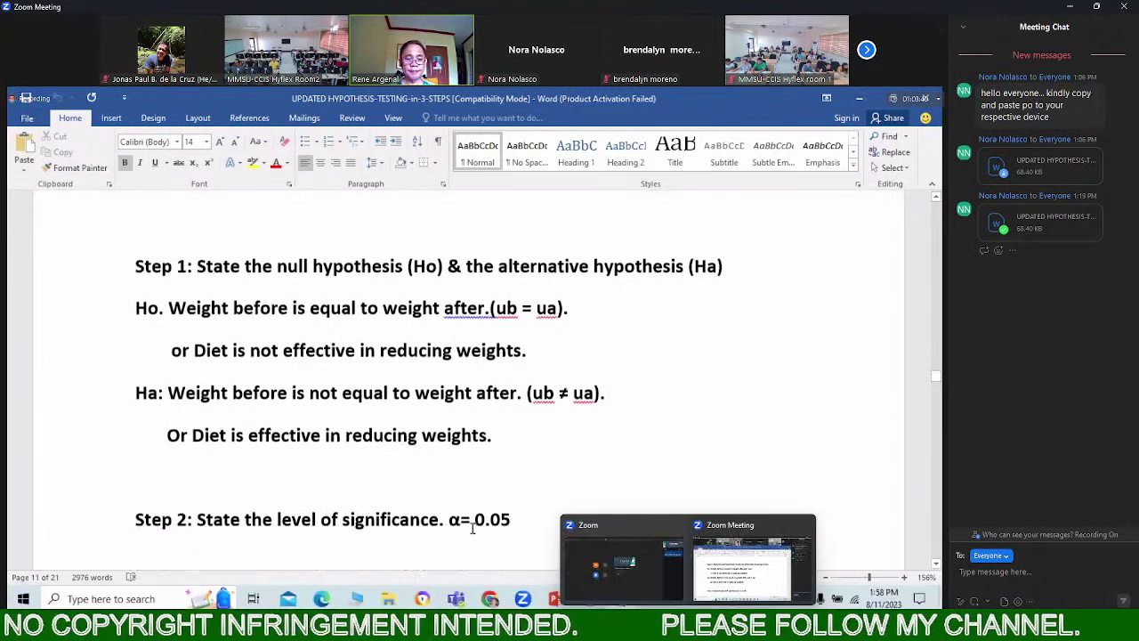
left_click(540, 574)
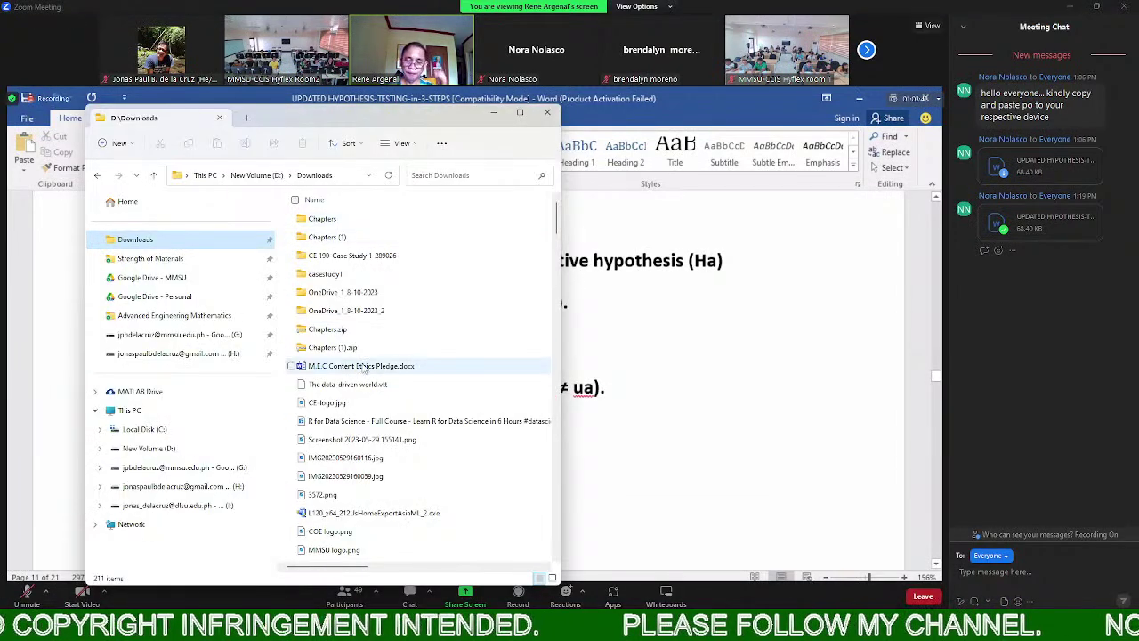
double_click(365, 367)
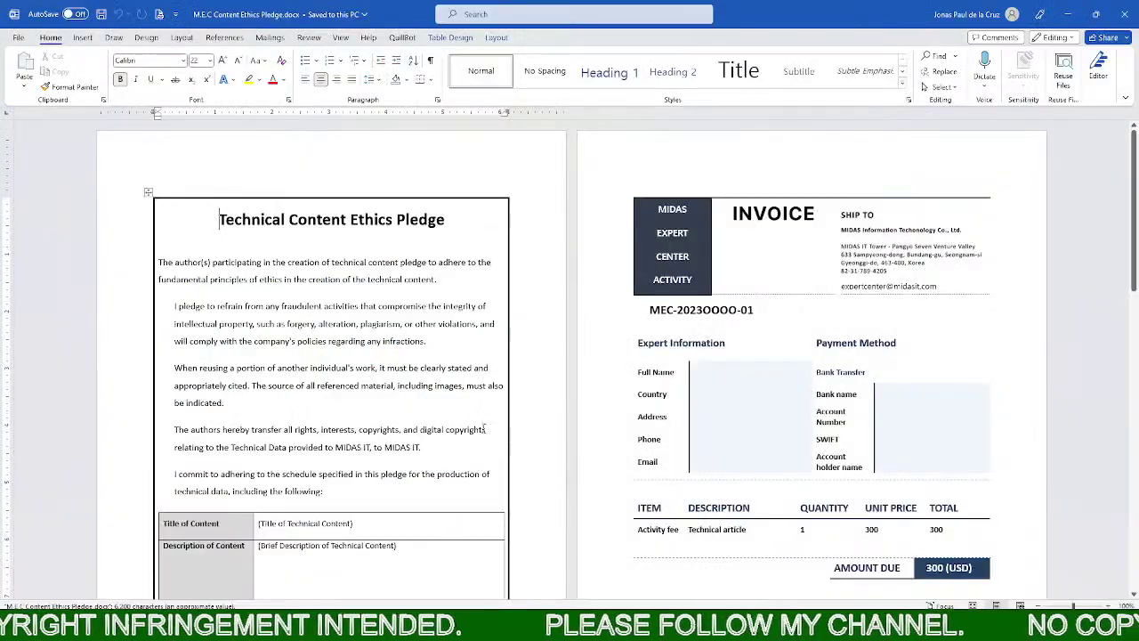
scroll(484, 427, "down", 3)
scroll(484, 427, "down", 20)
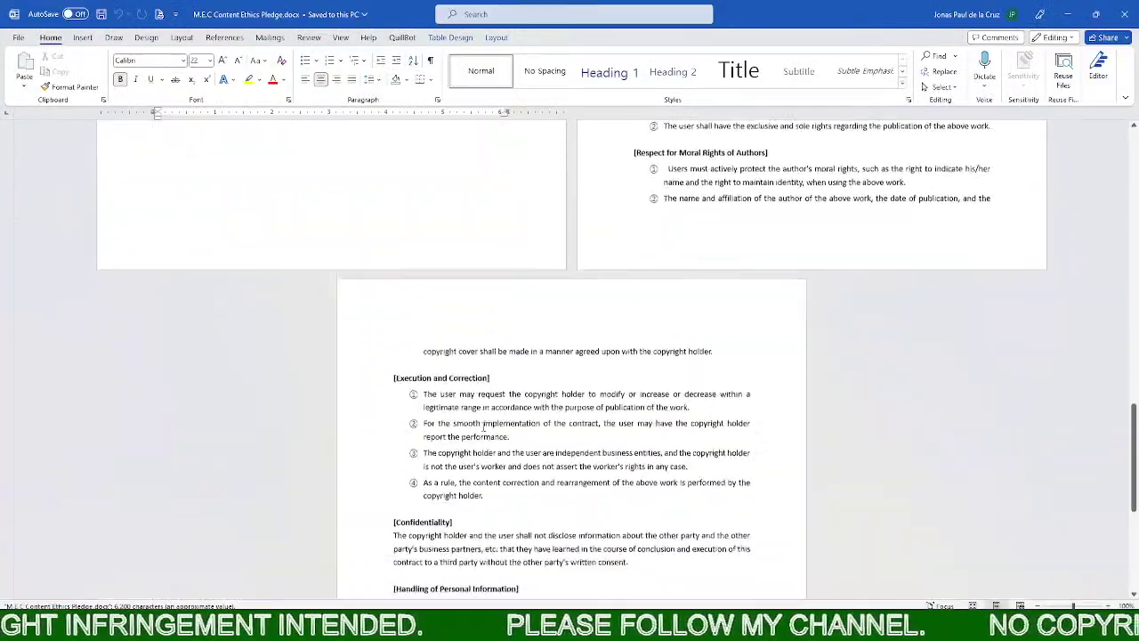
scroll(485, 427, "up", 15)
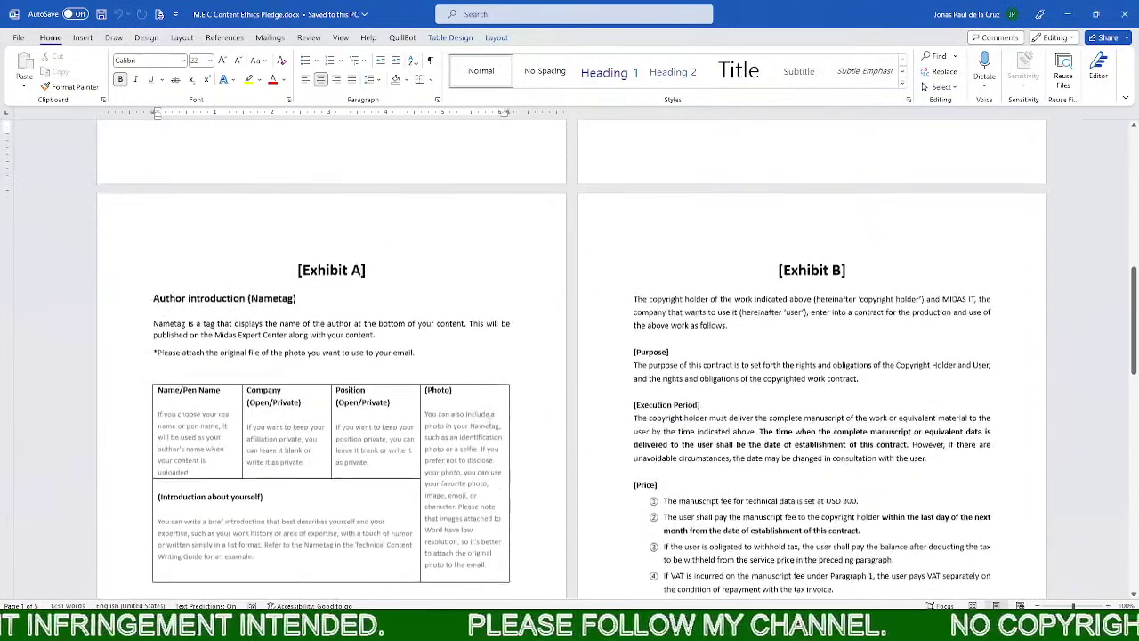
scroll(485, 427, "up", 2)
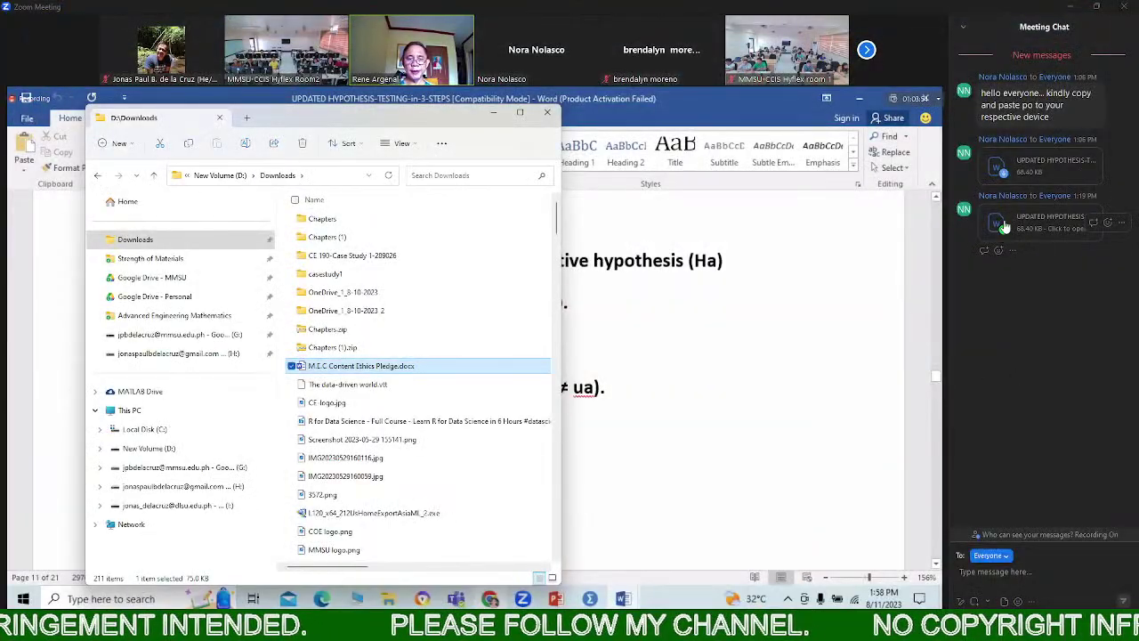
Download UPDATED HYPOTHESIS-TESTING-in-3-STEPS.docx from the meeting chat into the SPSS Training folder, replacing the existing copy
left_click(1003, 174)
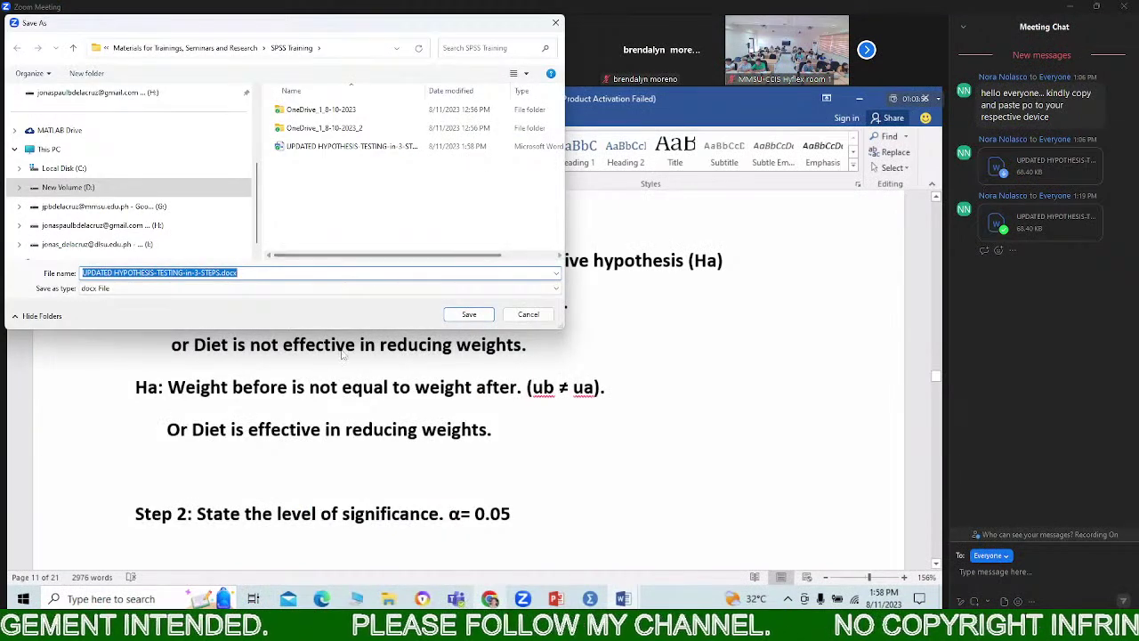
left_click(469, 315)
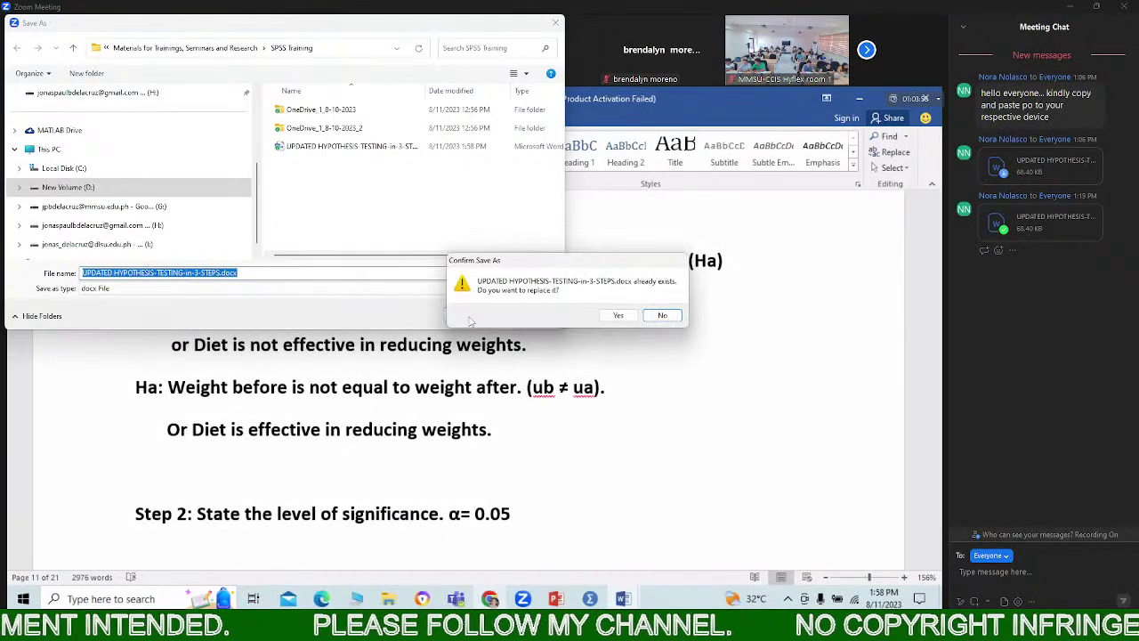
left_click(618, 317)
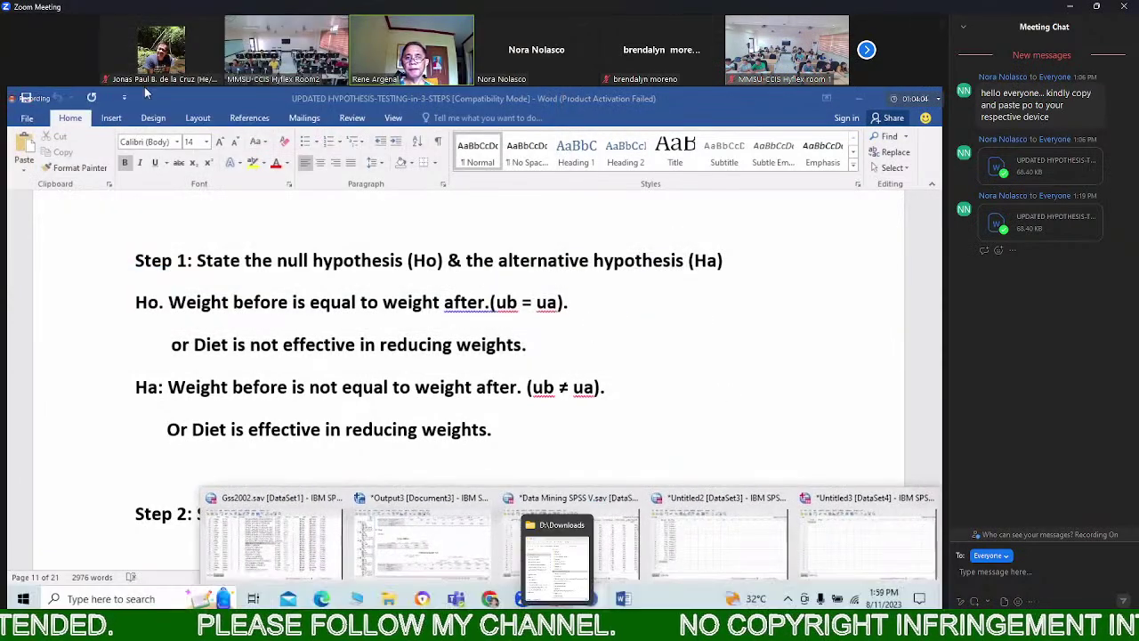
Open UPDATED HYPOTHESIS-TESTING-in-3-STEPS.docx from SPSS Training inside the Materials for Trainings, Seminars and Research folder of Google Drive - MMSU
left_click(556, 556)
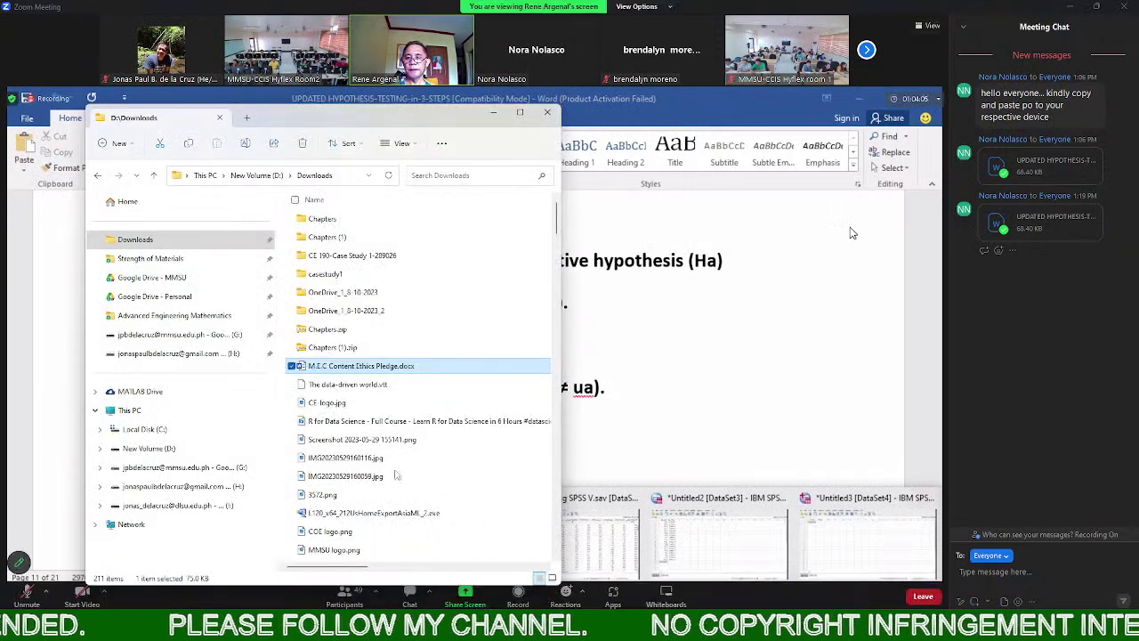
left_click(177, 280)
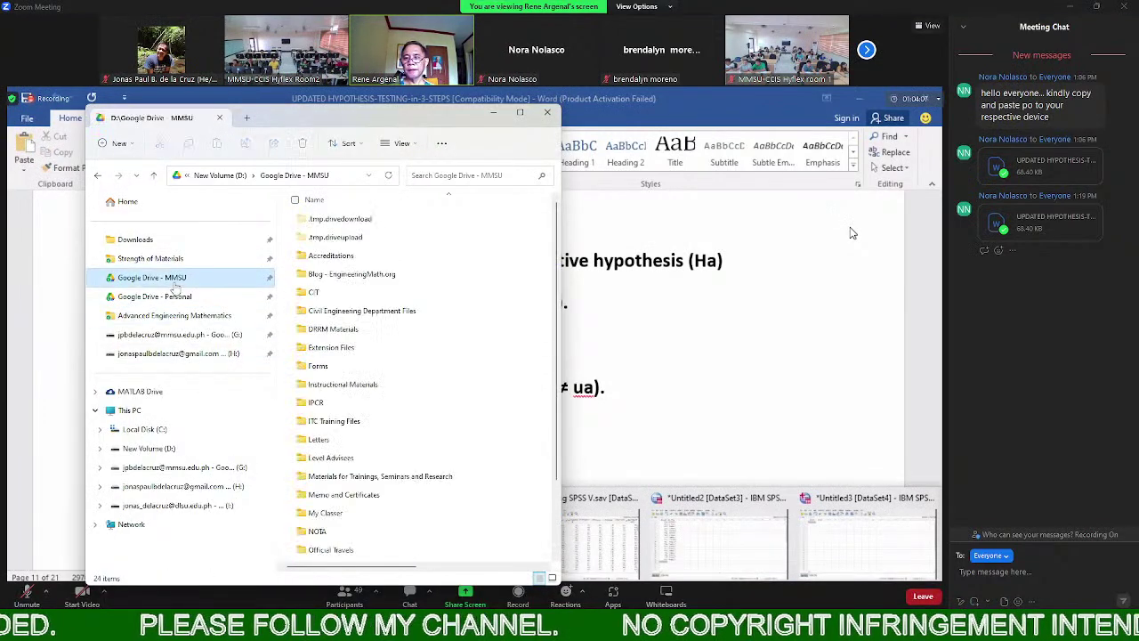
double_click(380, 476)
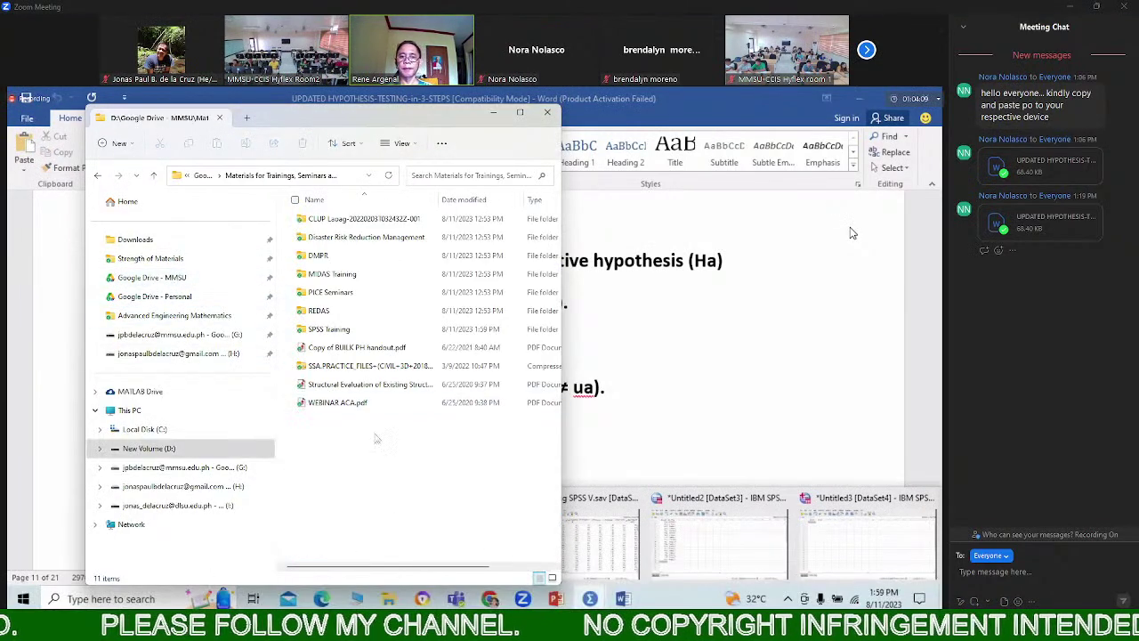
double_click(330, 328)
left_click(352, 366)
double_click(351, 366)
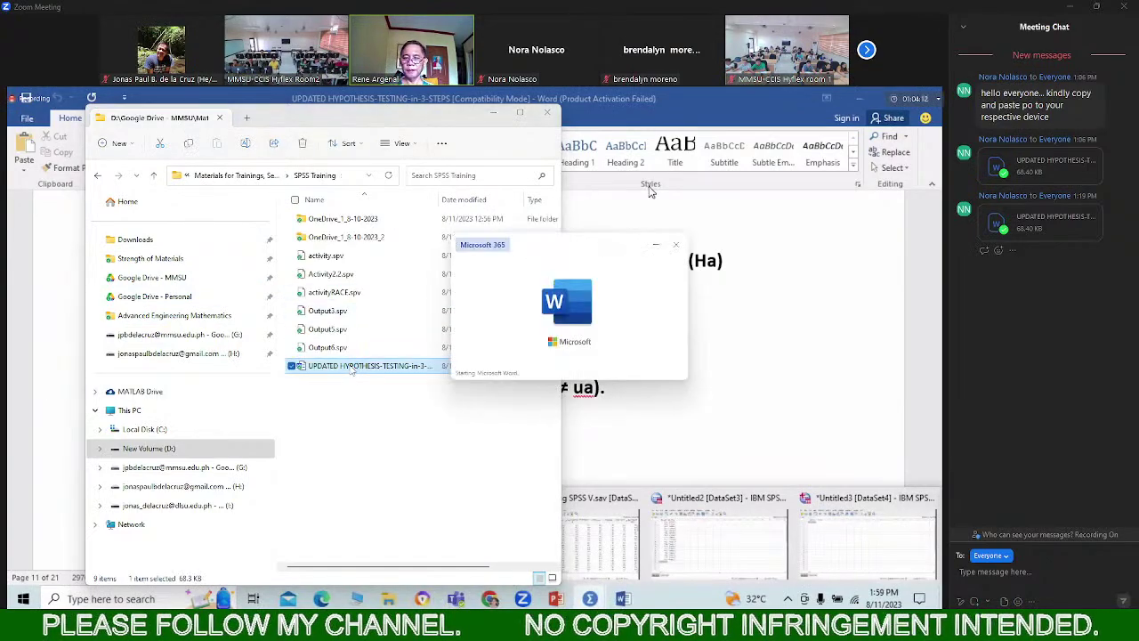
Skim the t test and ANOVA examples in the document to locate Example 1 of the paired-samples t test with its weight table
scroll(488, 352, "down", 20)
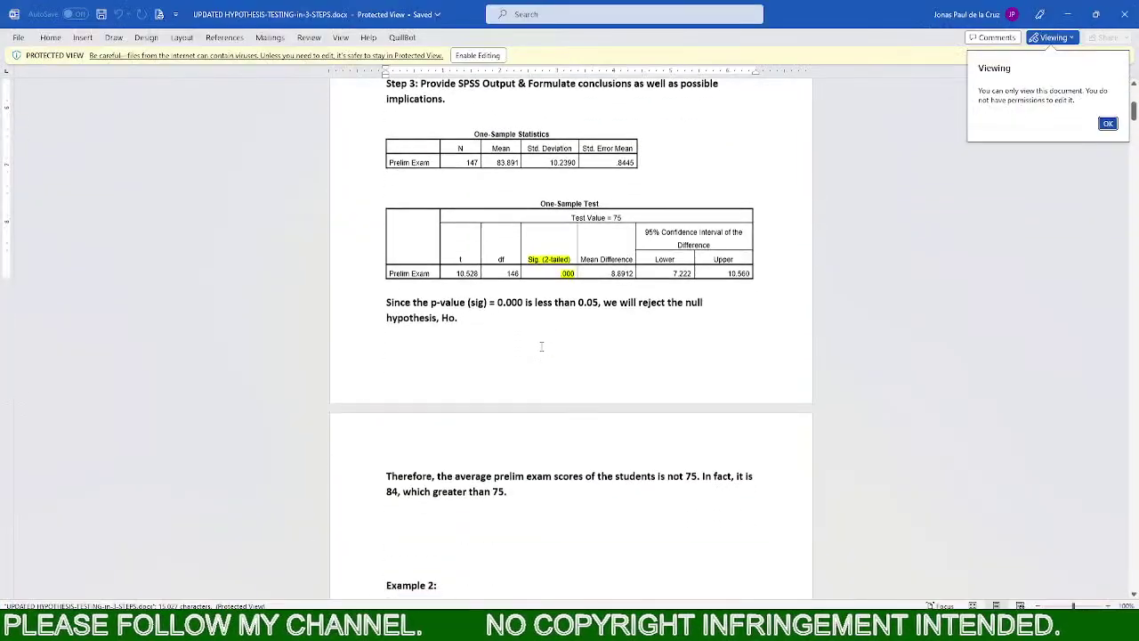
scroll(550, 340, "down", 4)
scroll(550, 341, "up", 5)
scroll(550, 341, "down", 15)
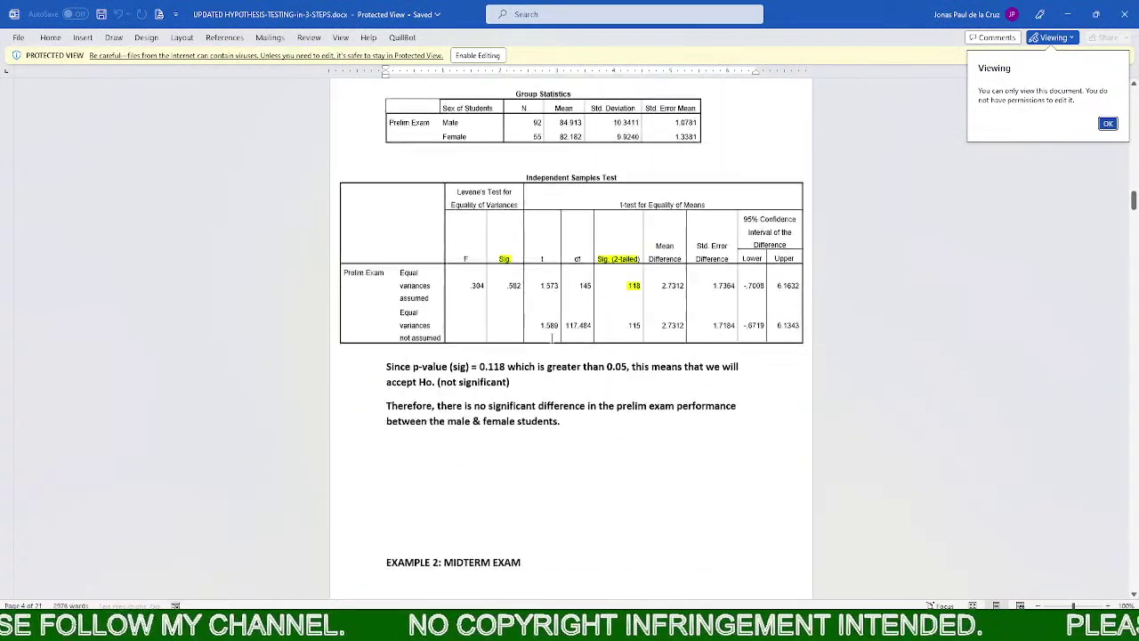
scroll(552, 336, "down", 15)
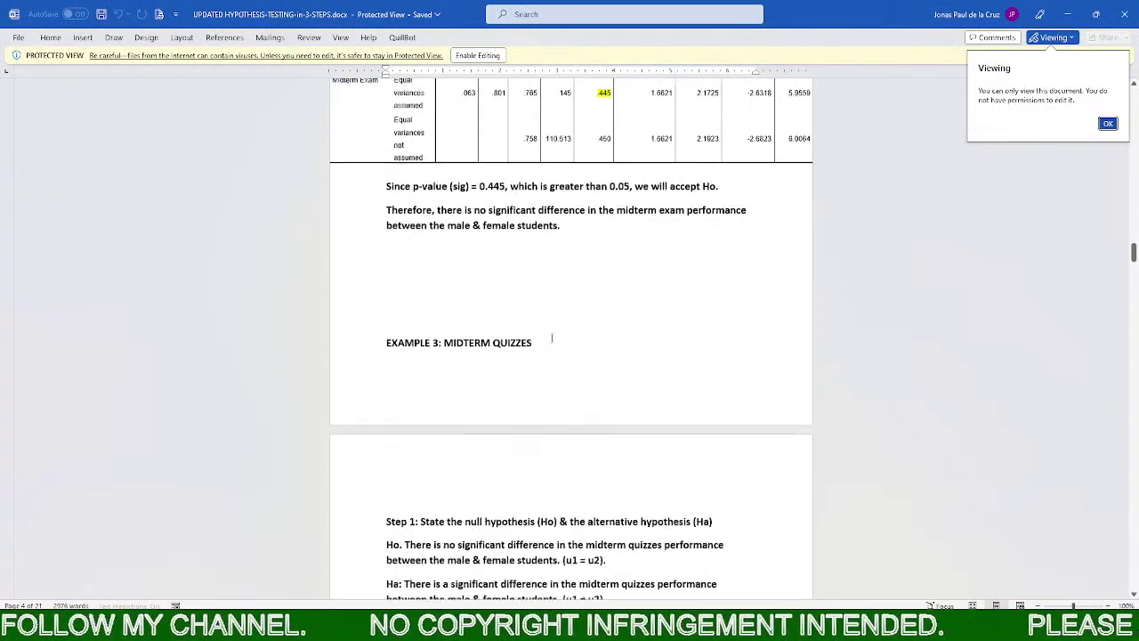
scroll(552, 336, "down", 3)
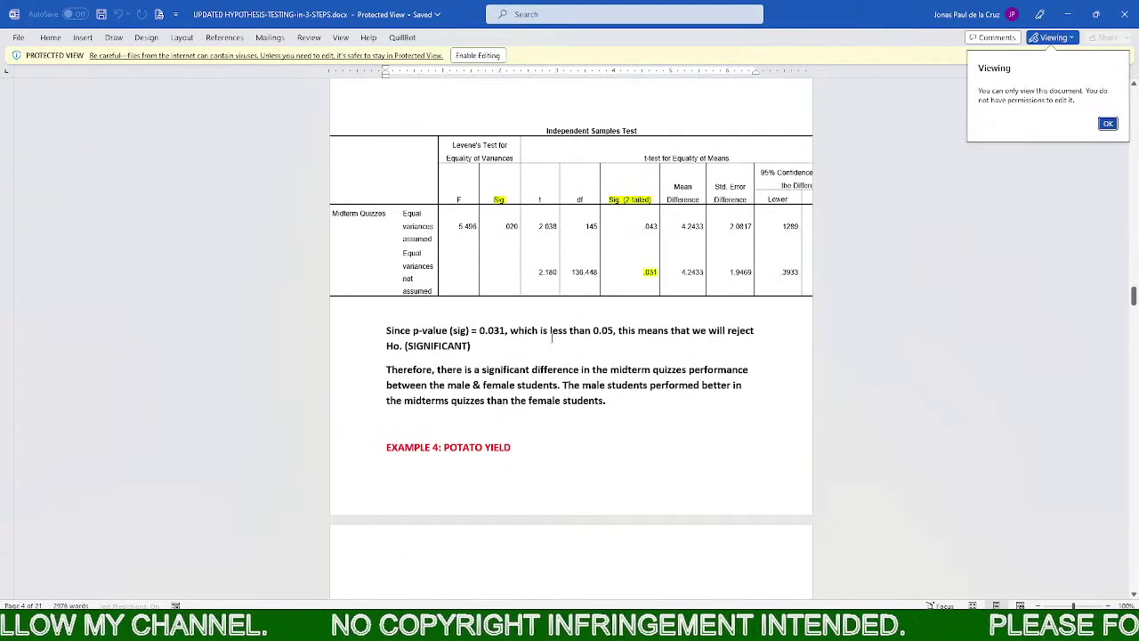
scroll(552, 336, "down", 15)
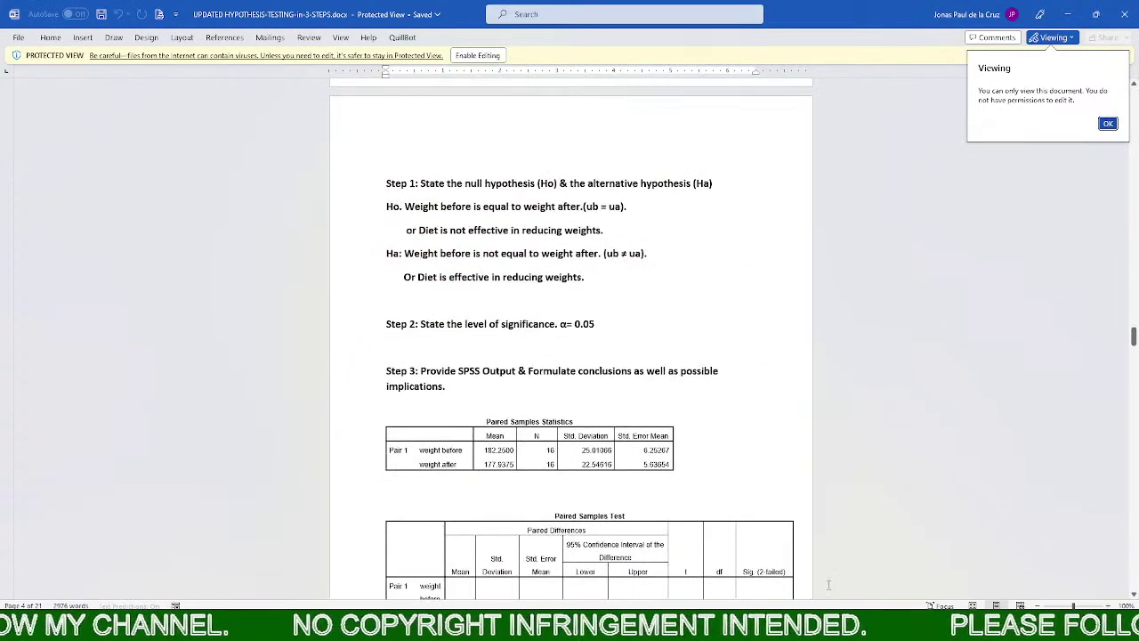
scroll(570, 336, "down", 15)
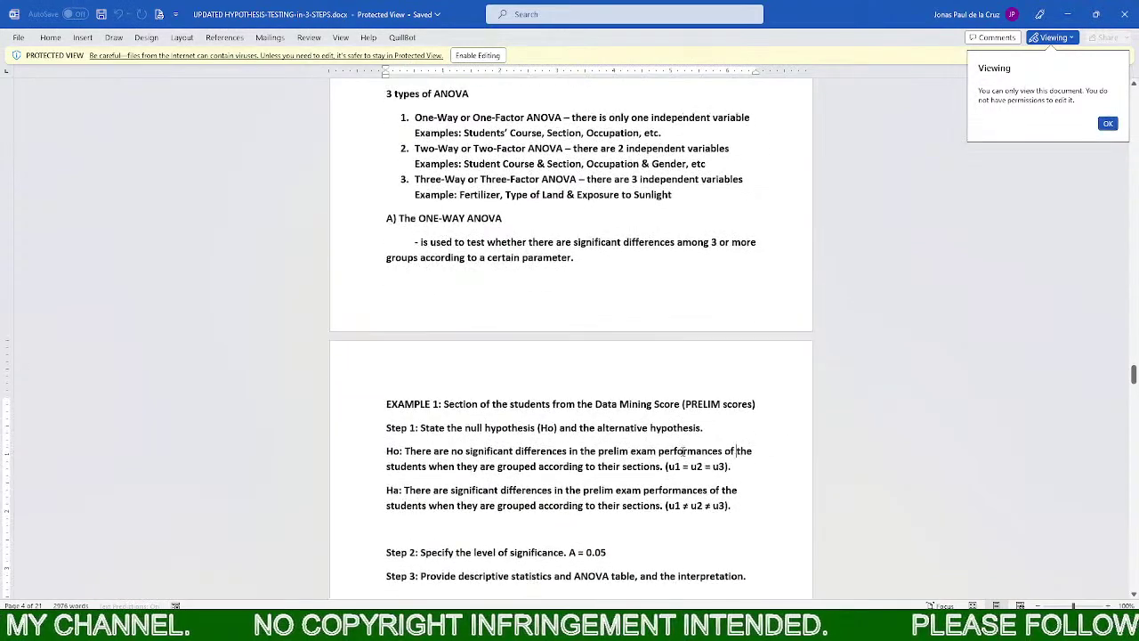
scroll(667, 451, "down", 15)
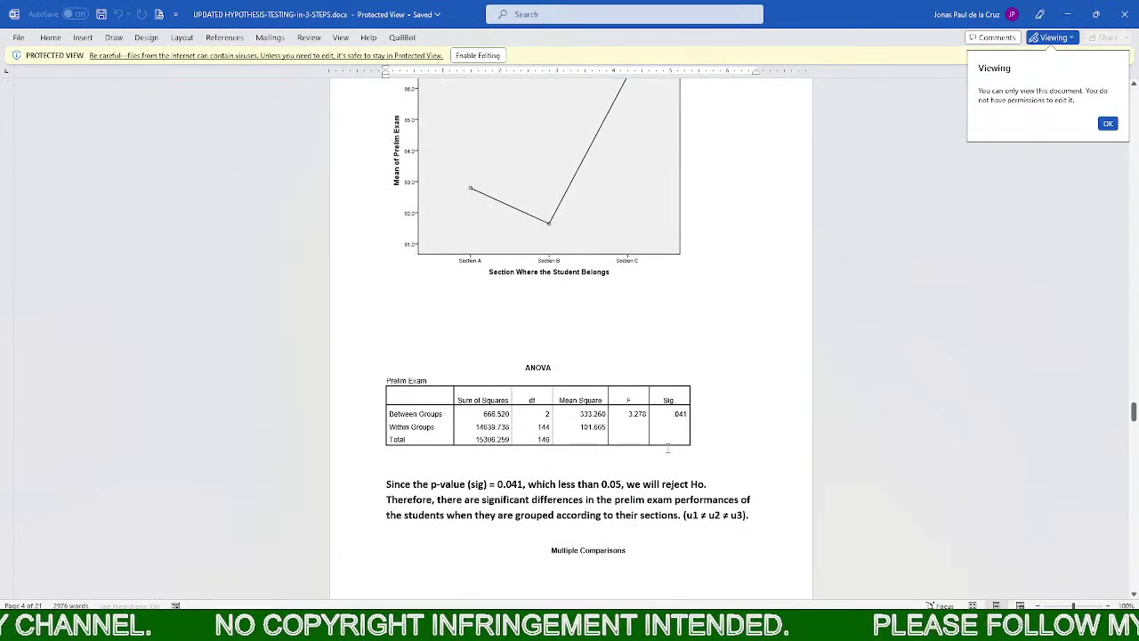
scroll(668, 447, "down", 5)
scroll(669, 448, "up", 10)
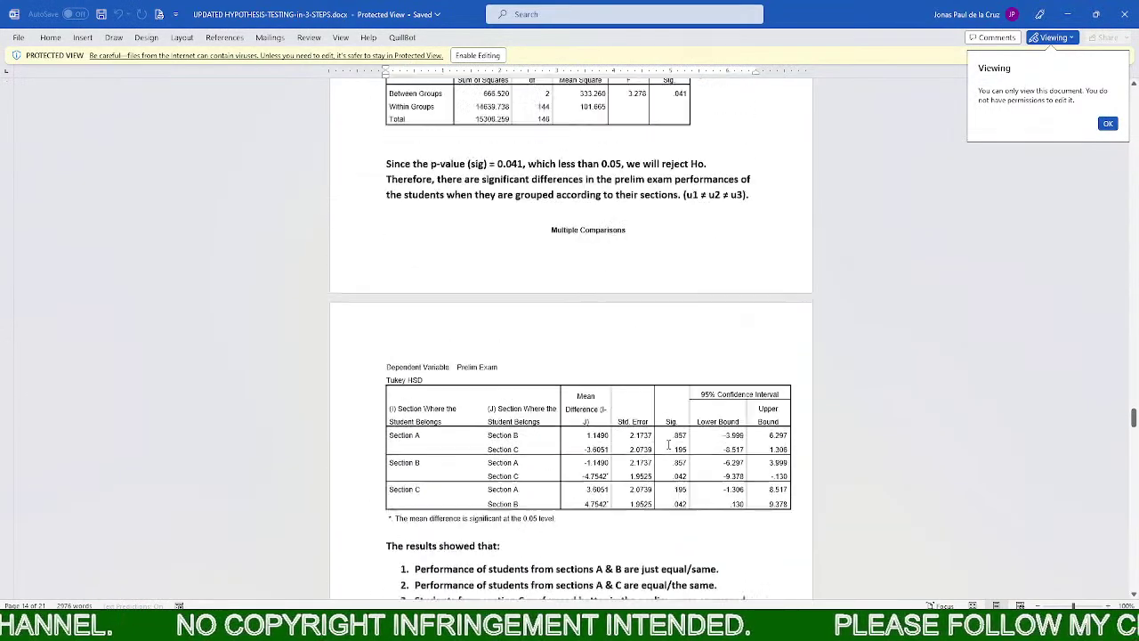
scroll(670, 447, "up", 20)
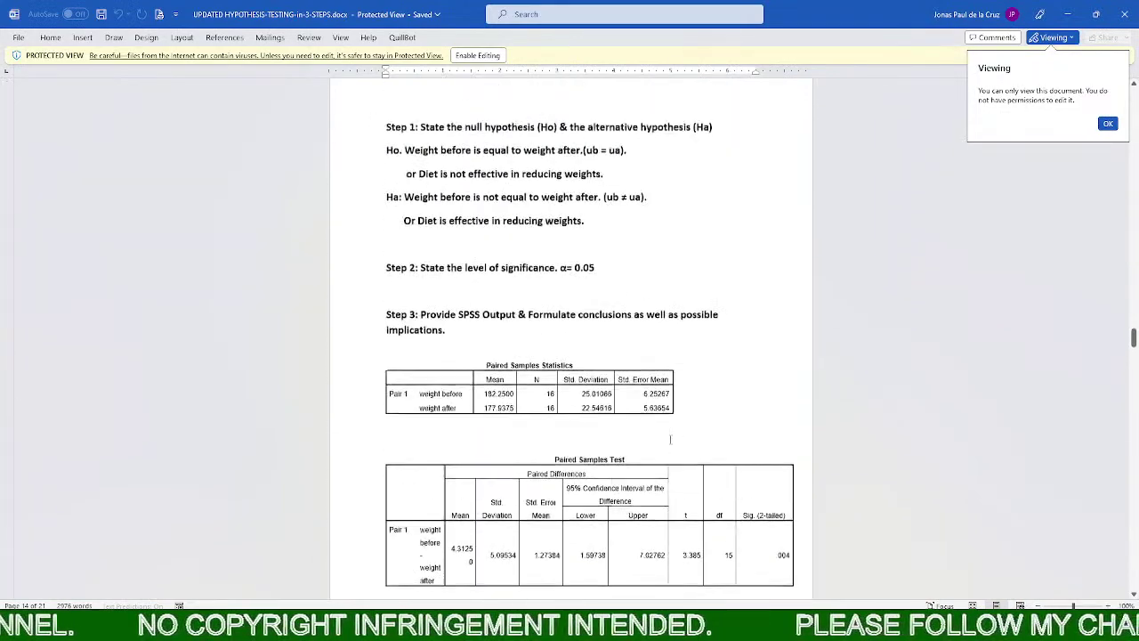
scroll(670, 439, "up", 1)
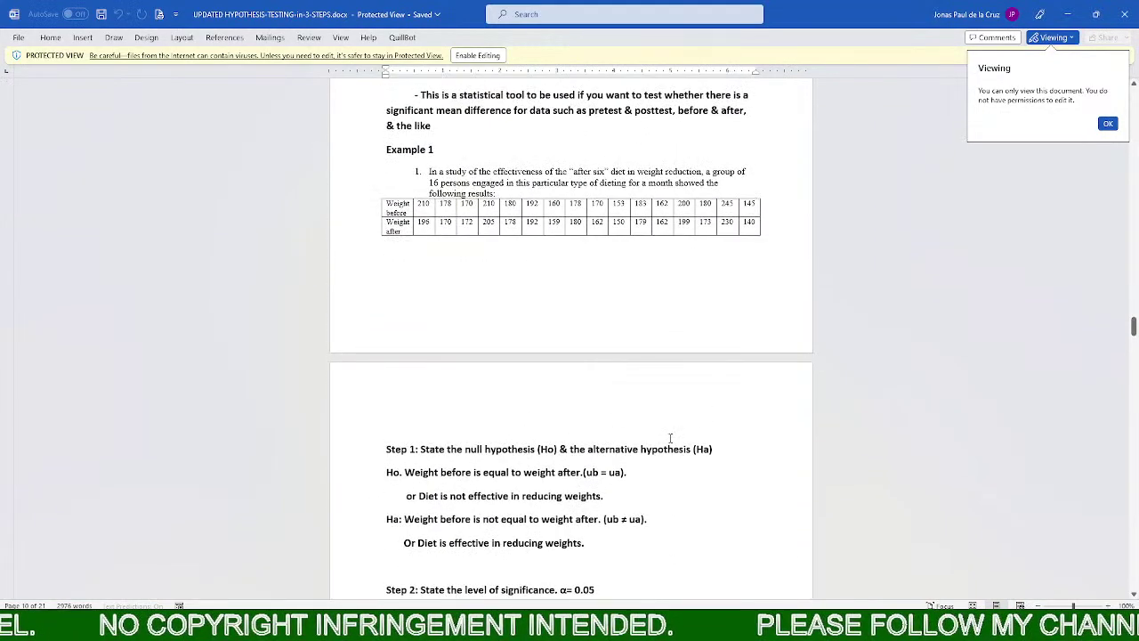
scroll(670, 437, "up", 4)
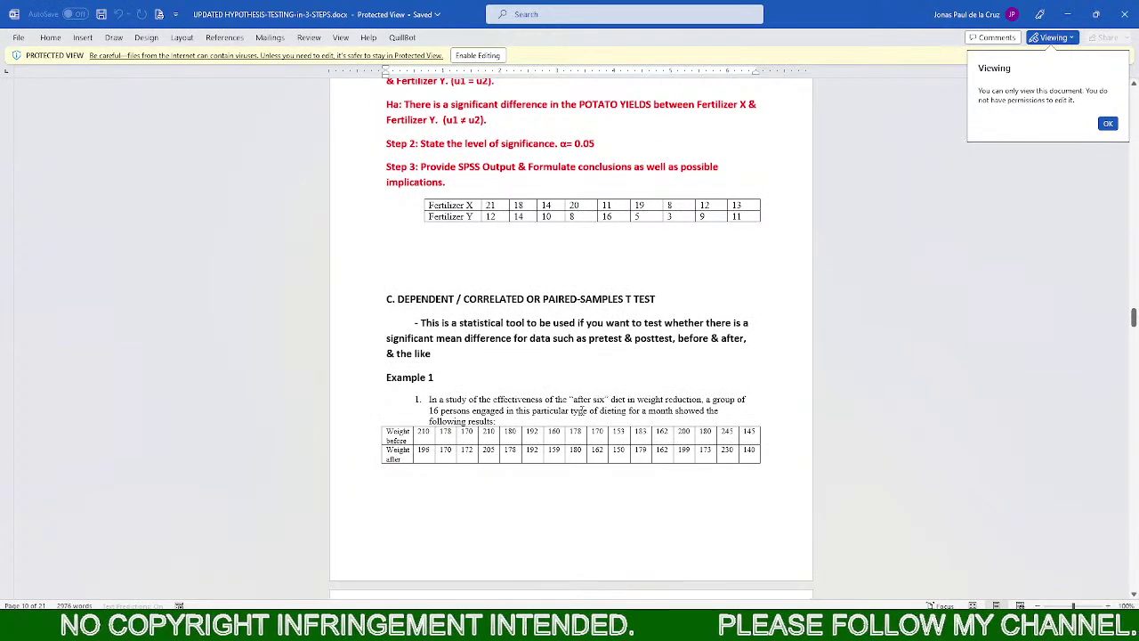
scroll(613, 405, "up", 2)
scroll(590, 451, "down", 3)
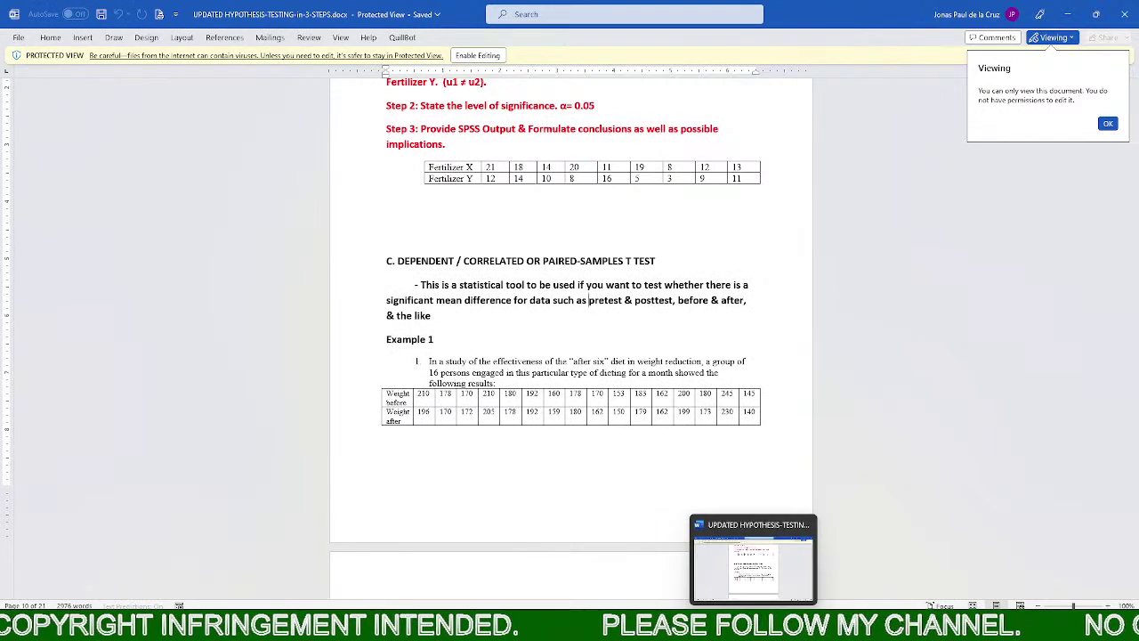
Switch to the SPSS Data Editor and define two variables named wtb and wta
left_click(753, 628)
left_click(87, 585)
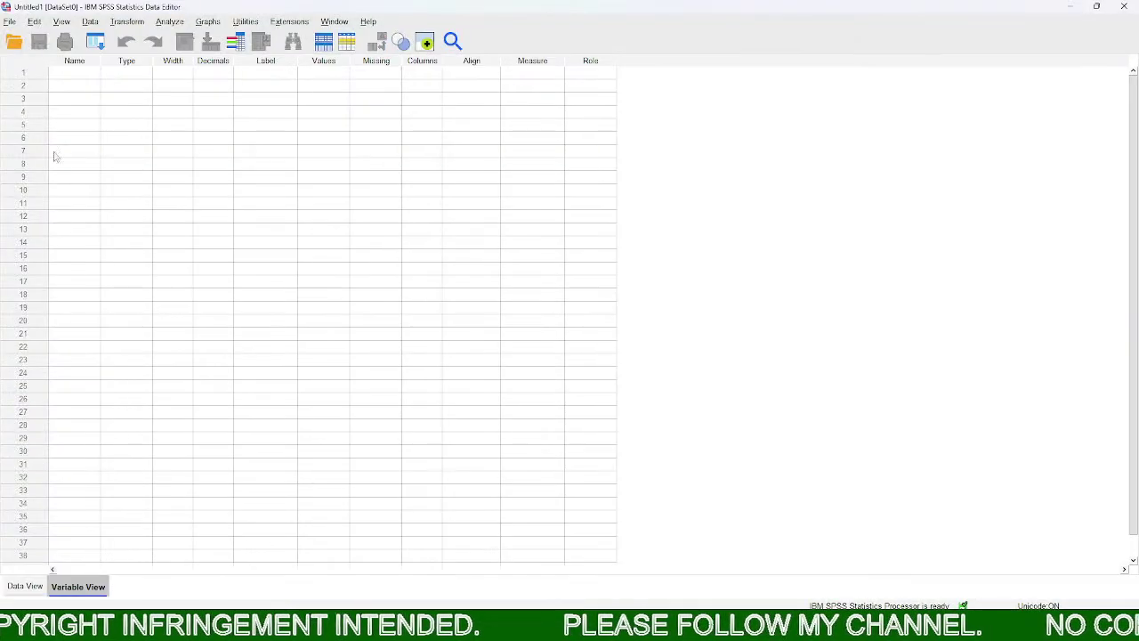
left_click(76, 75)
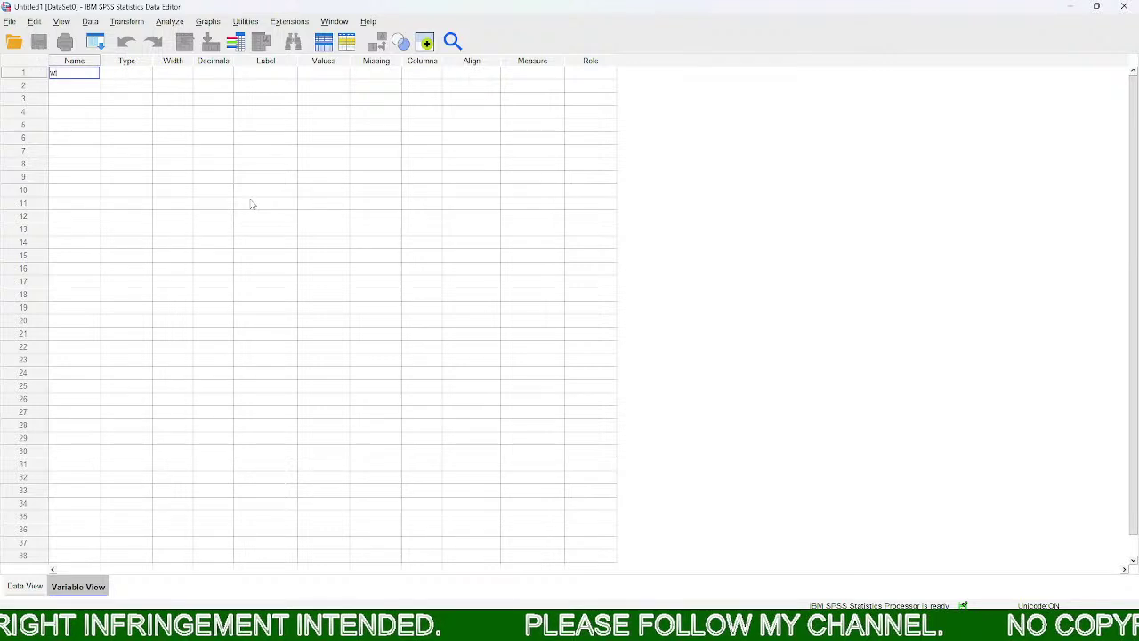
key("Return")
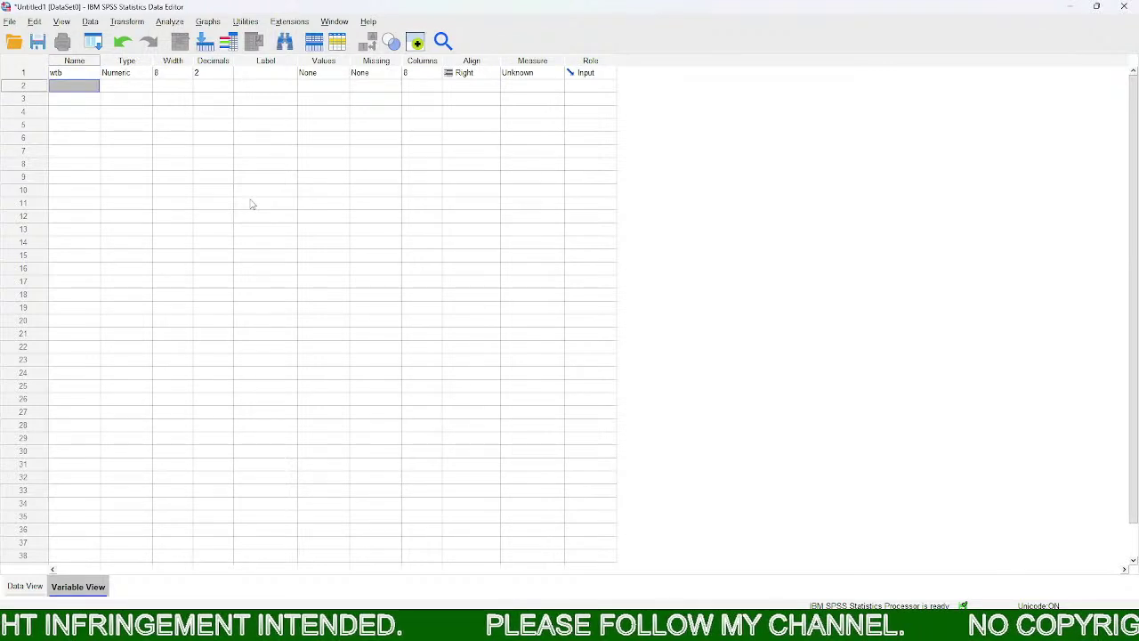
type("wta")
key("Return")
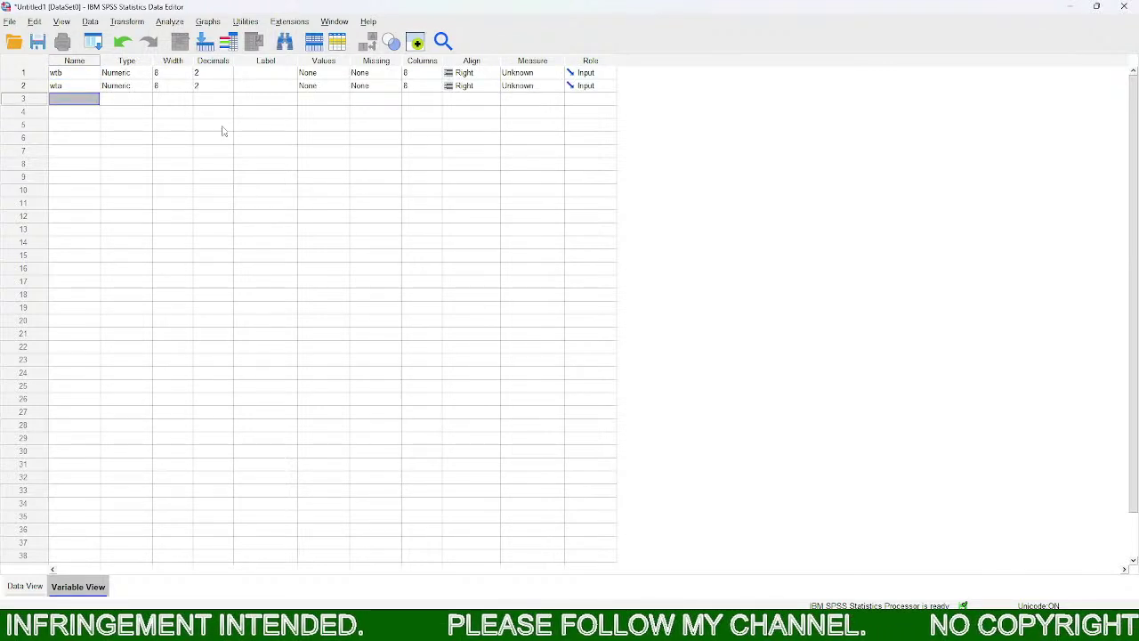
Label wtb as Weight Before and wta as Weight After, and return to the data grid
left_click(271, 74)
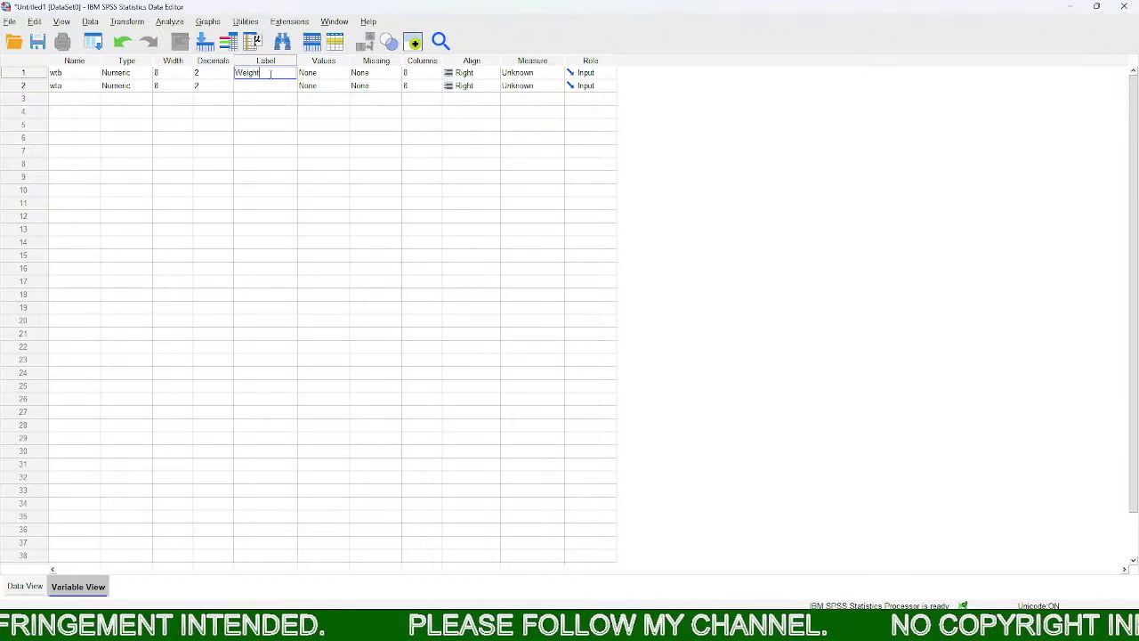
key("Return")
type("Weight After")
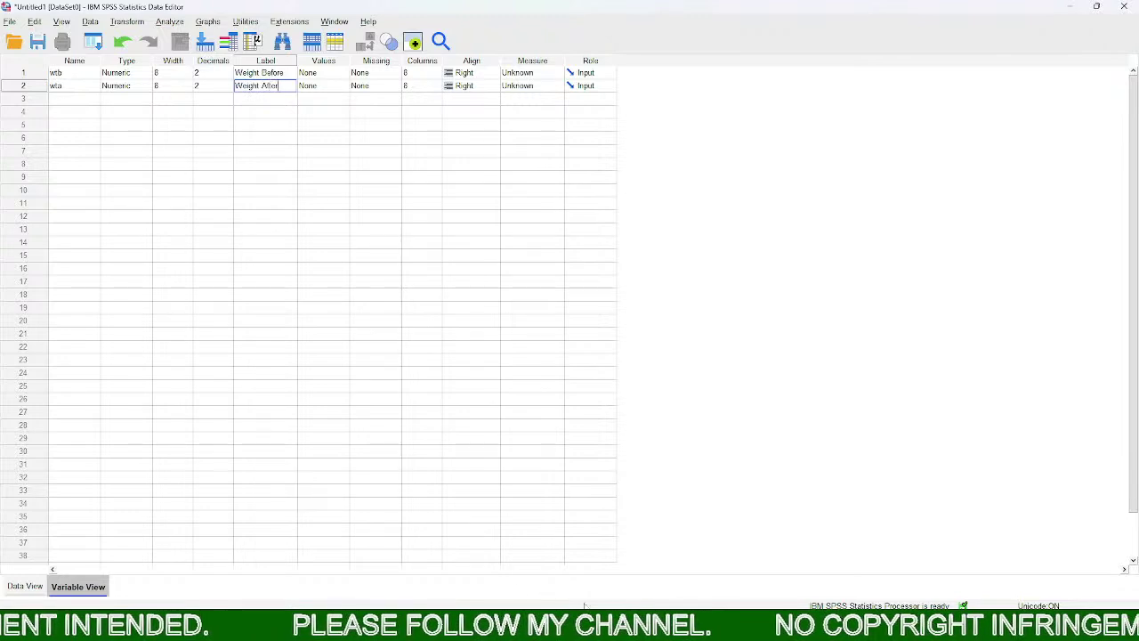
left_click(26, 587)
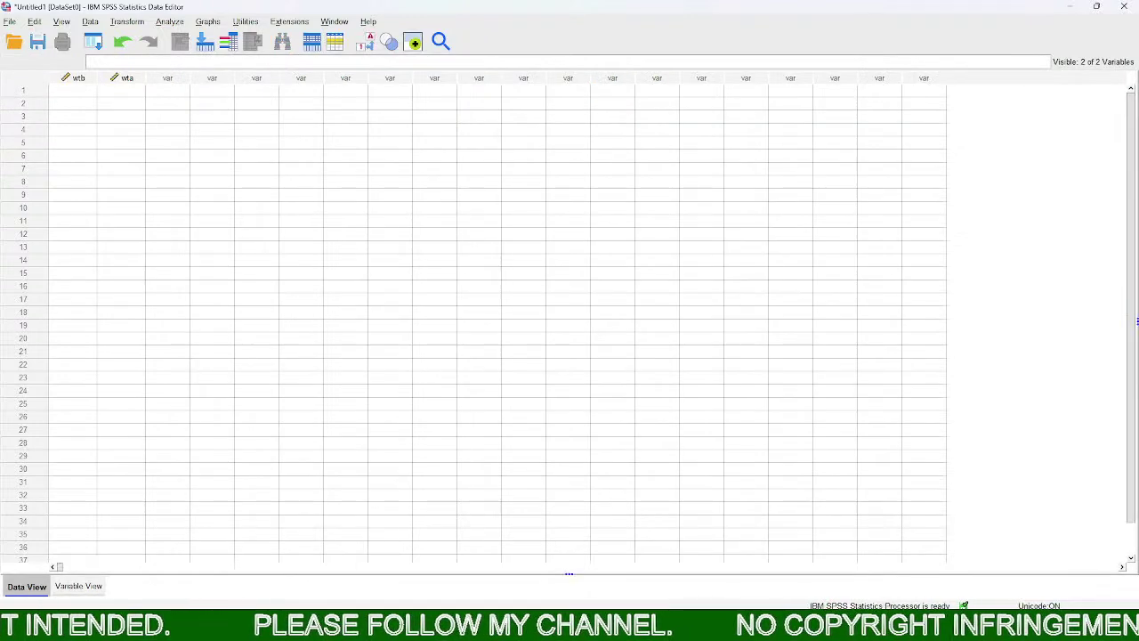
Recheck the weight example in the document and extend the SPSS labels to Weight Before (kg) and Weight After (kg)
left_click(730, 628)
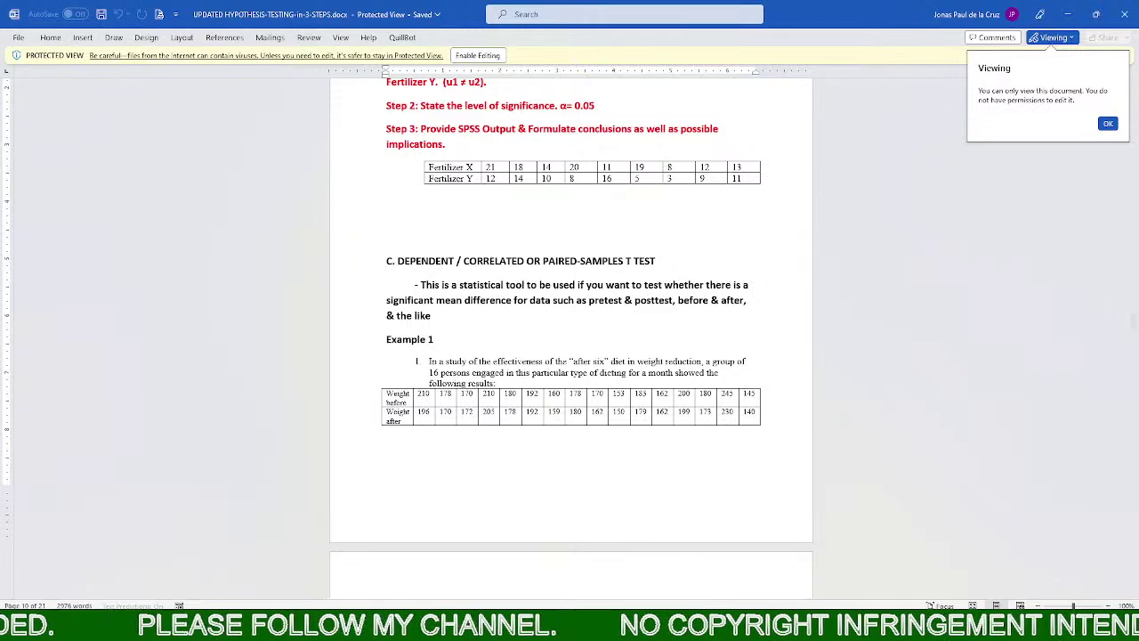
scroll(751, 547, "down", 3)
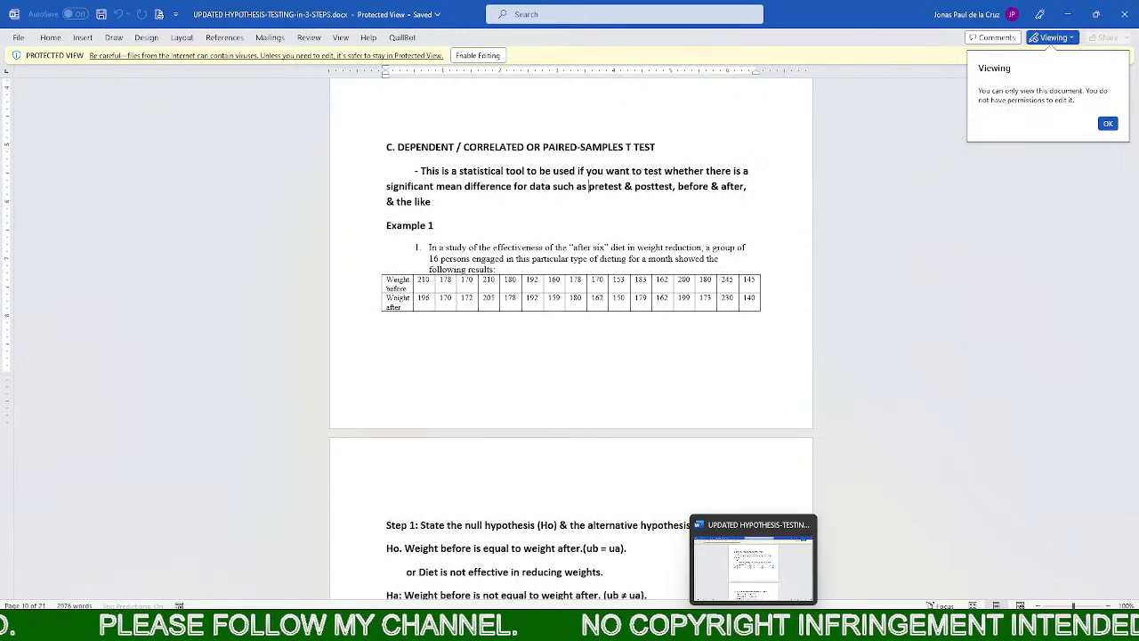
left_click(753, 628)
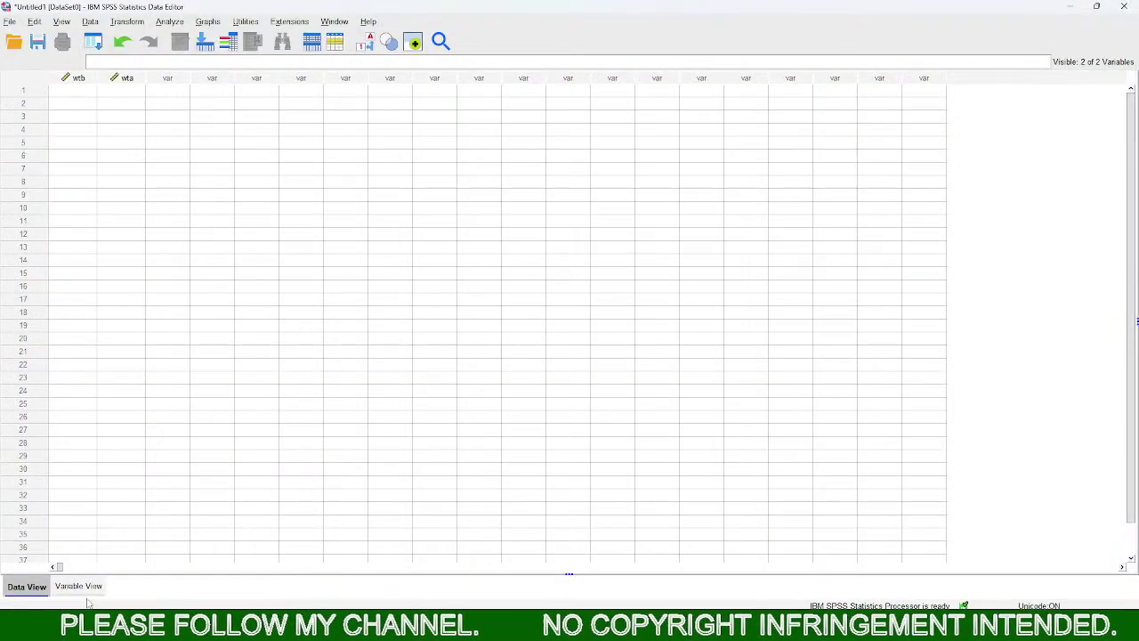
left_click(78, 586)
left_click(290, 75)
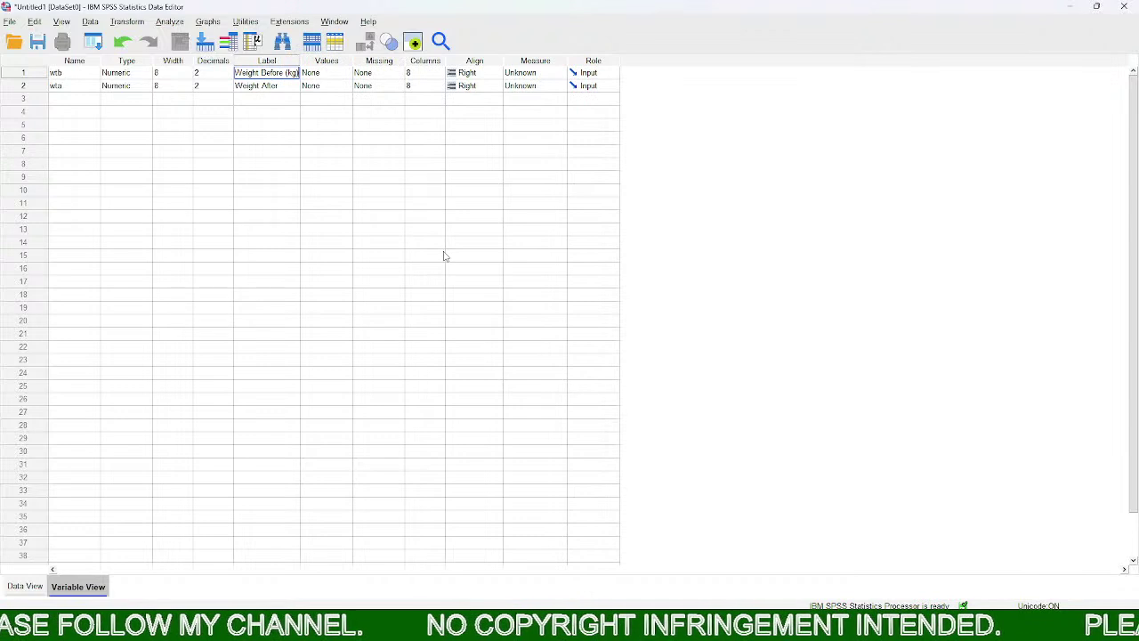
key("Return")
double_click(289, 85)
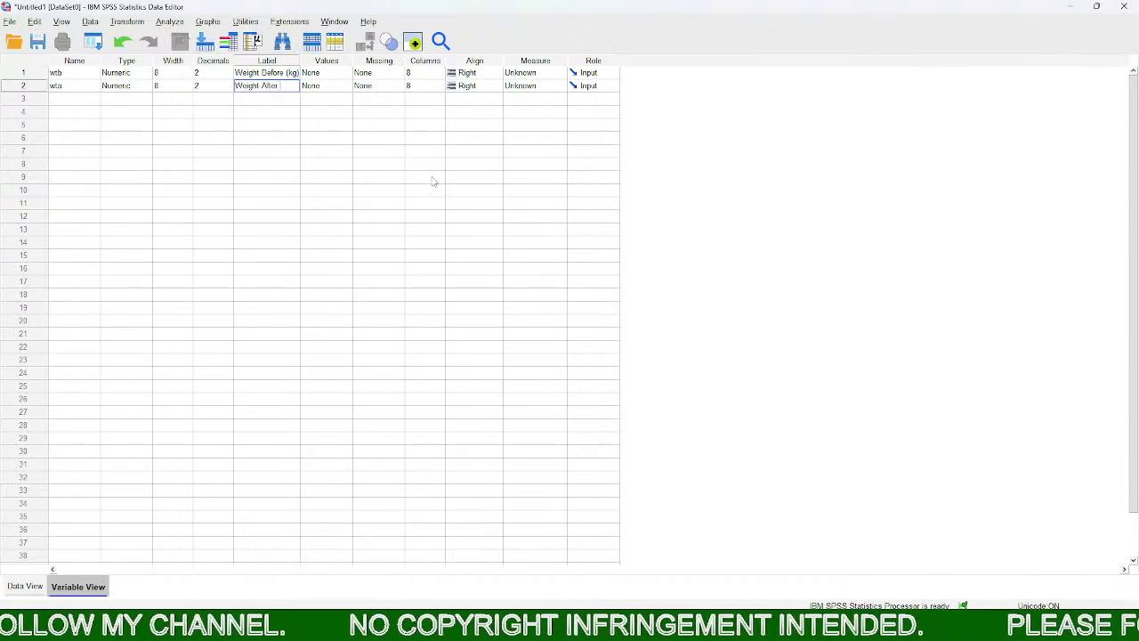
type("(kg)")
key("Return")
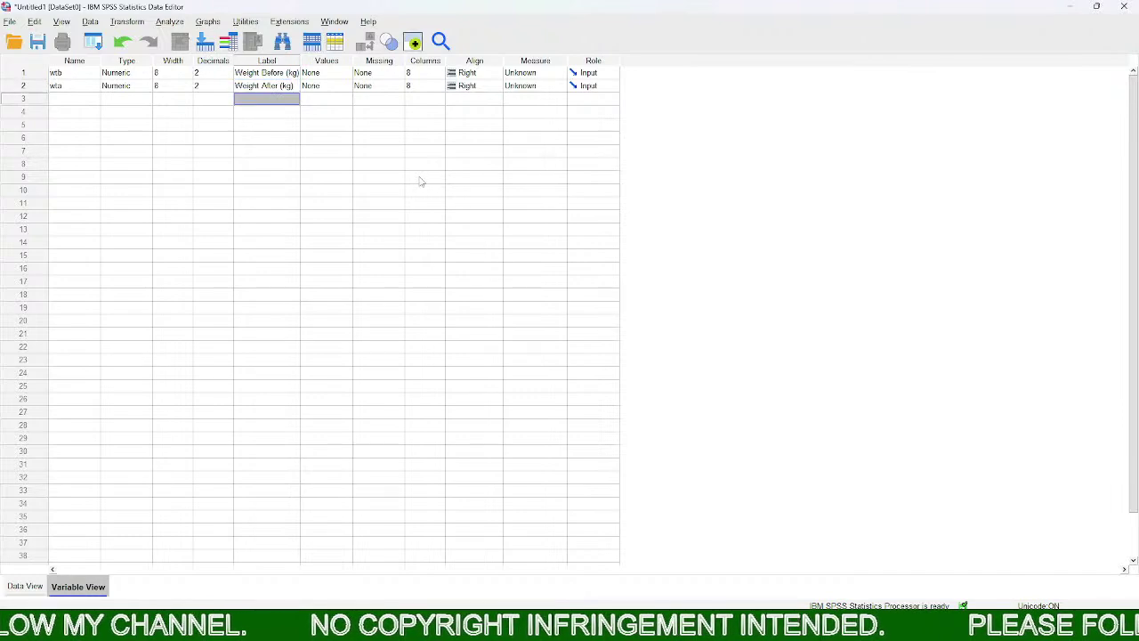
Try to copy the Weight before values from the document's Example 1 table into the SPSS data grid
left_click(27, 586)
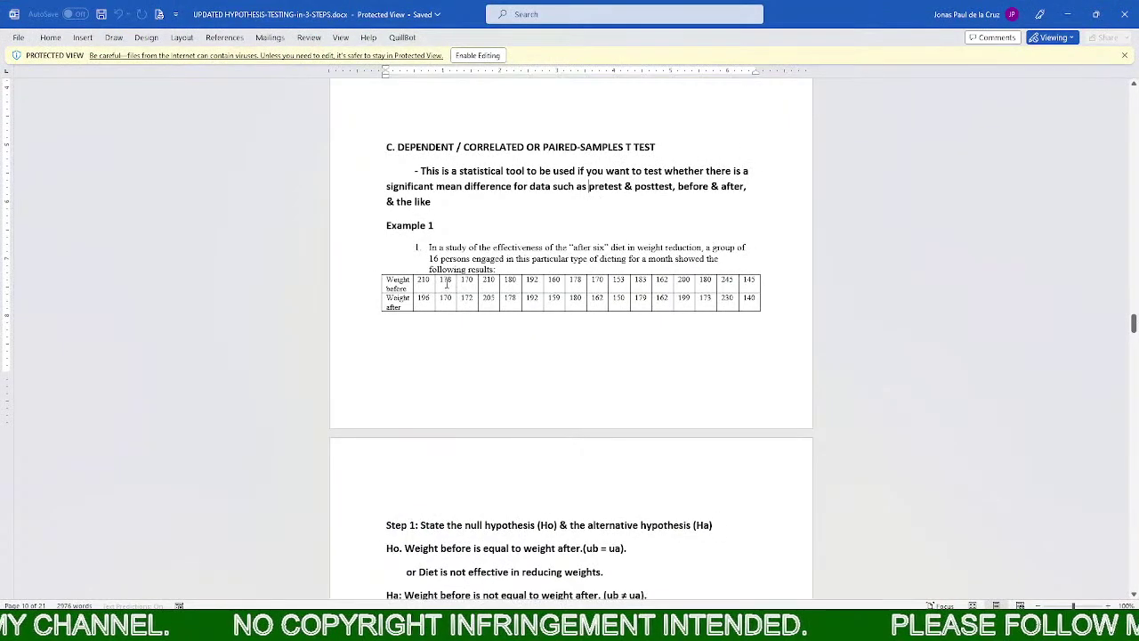
left_click_drag(505, 281, 751, 283)
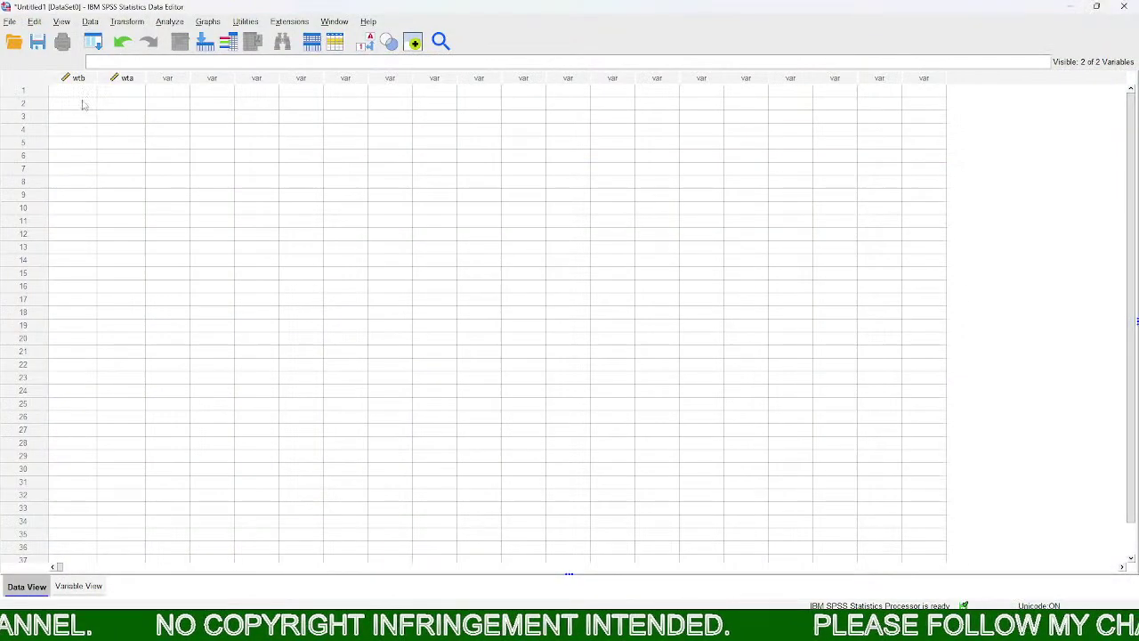
left_click(78, 91)
type("210.00\t178.00\t170.00\t210.00\t180.00\t192.00\t160.00\t178.00\t170.00\t153.00\t183.00\t162.00\t200.00\t180.00\t245.00\t145.00")
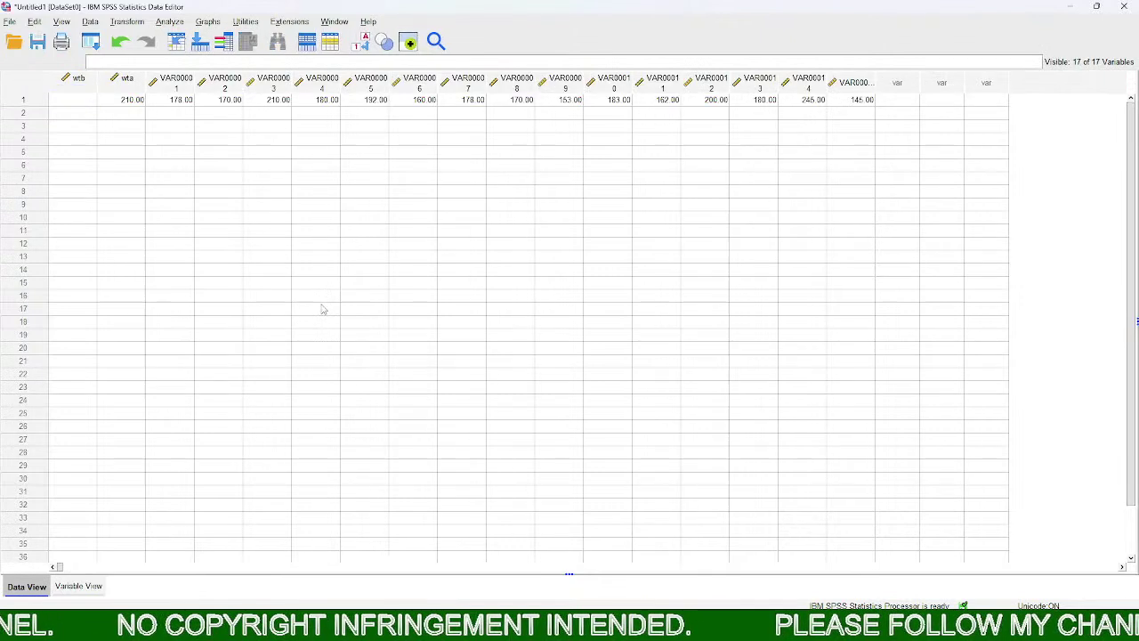
Undo the insertion of the Weight before values, dismiss the message, and bring up the paste options for the first wtb cell
key("ctrl+z")
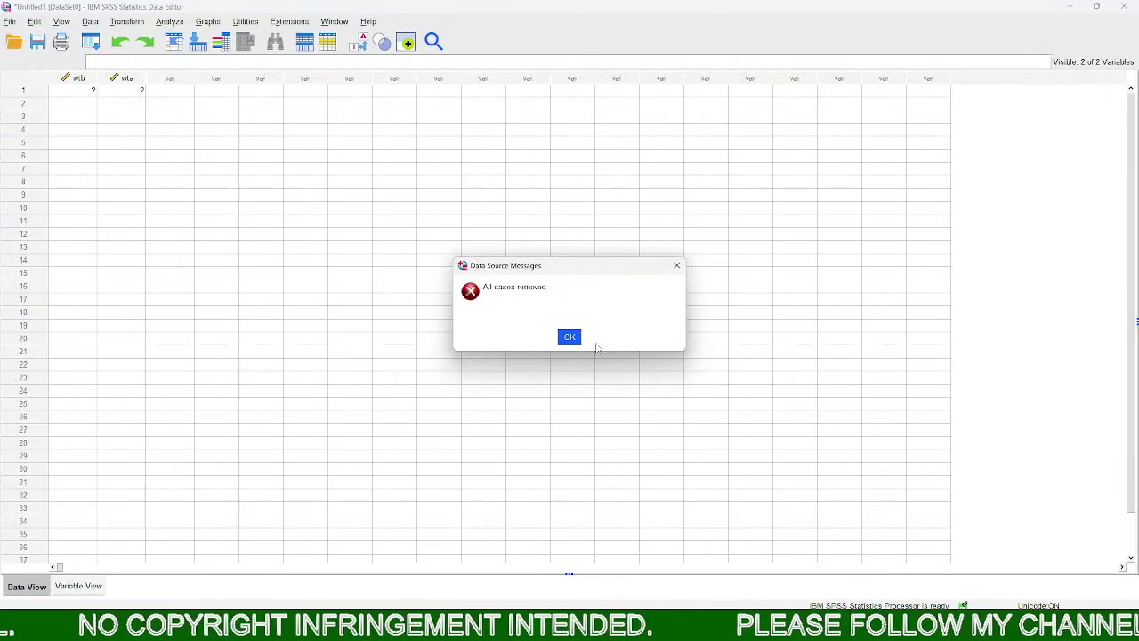
left_click(570, 337)
left_click(77, 93)
right_click(77, 94)
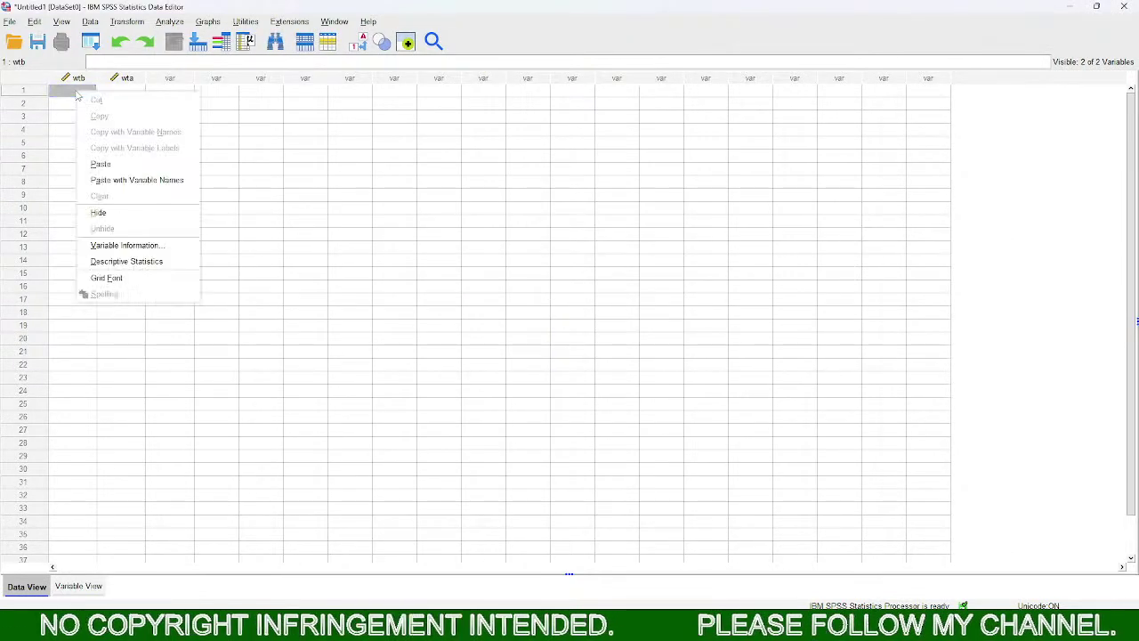
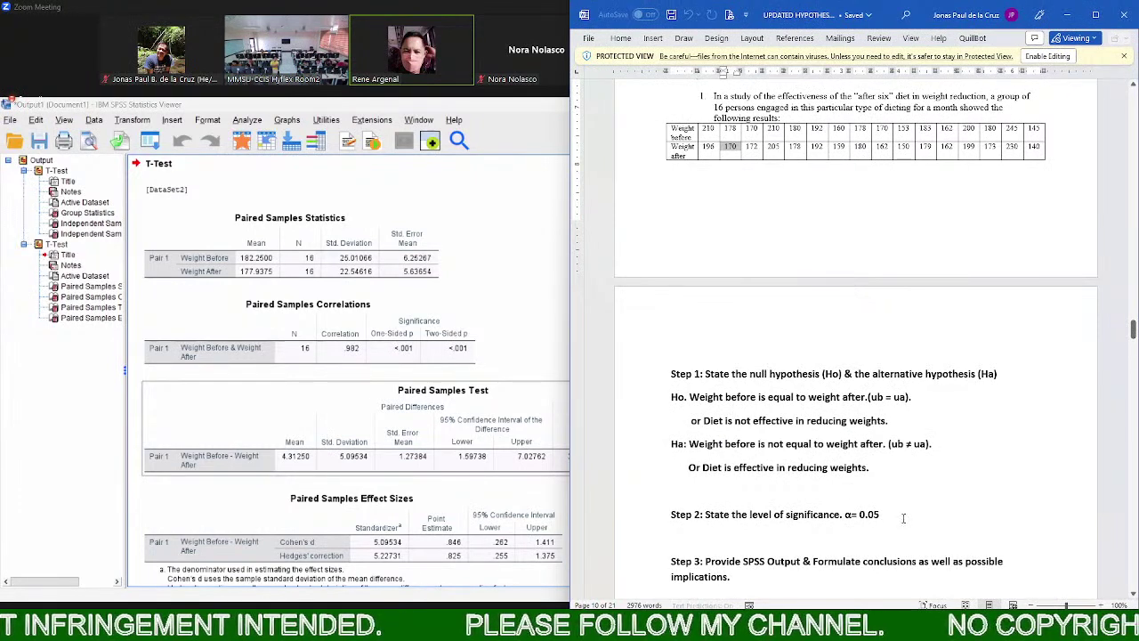
Review the document's hypotheses and paired-samples output for the weight example beside the shared SPSS results, and return to the full meeting view
scroll(904, 518, "down", 5)
scroll(904, 501, "down", 3)
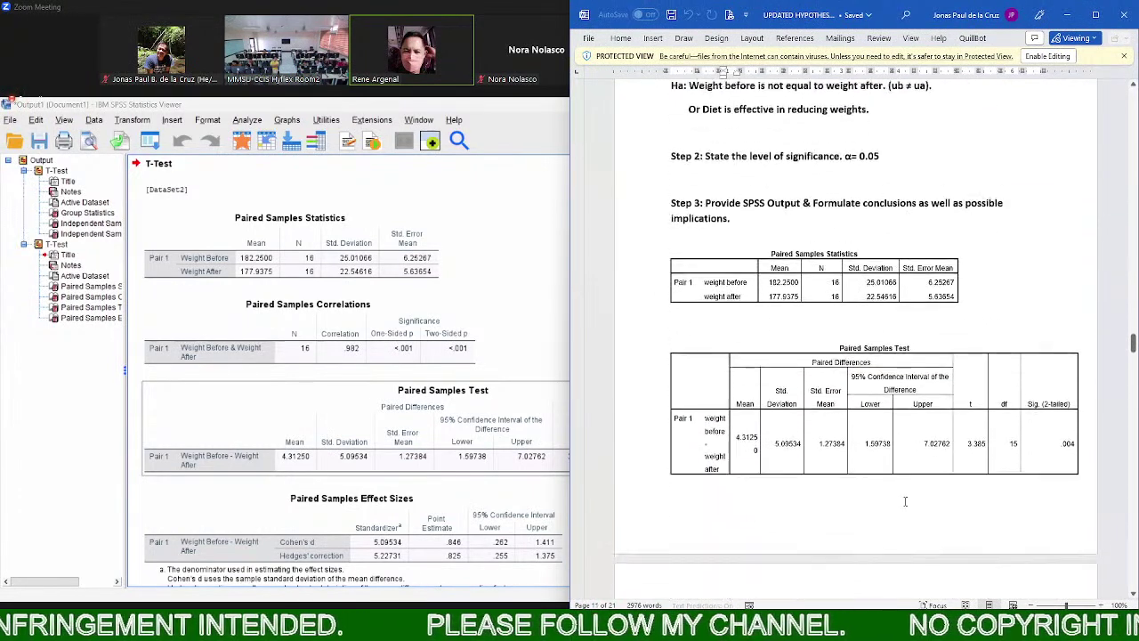
scroll(905, 501, "down", 5)
scroll(905, 501, "up", 11)
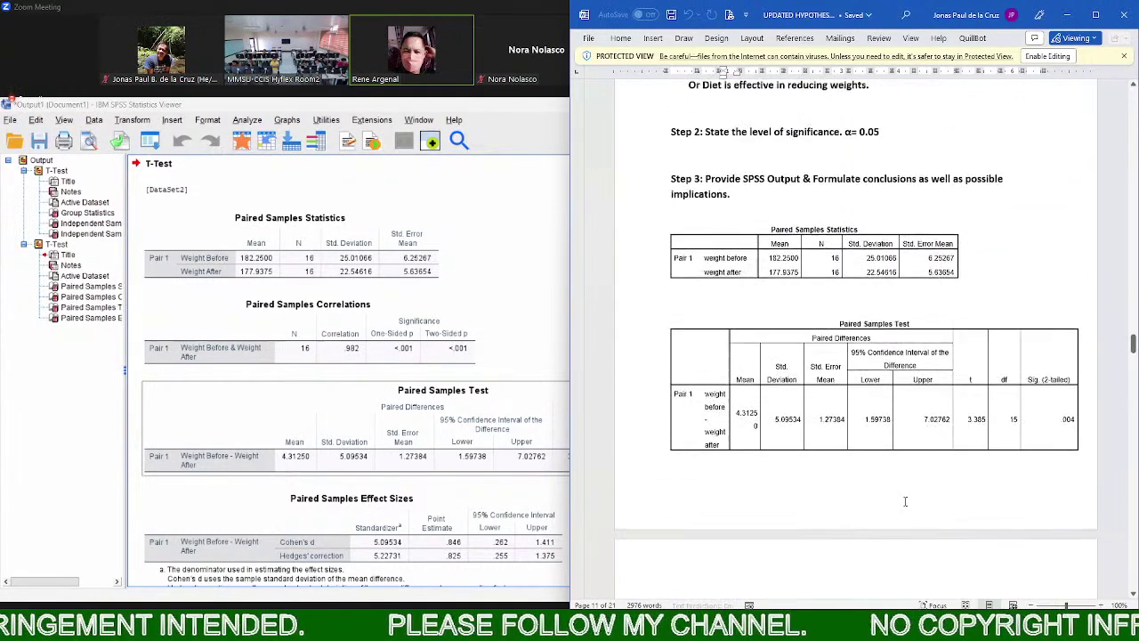
scroll(905, 500, "up", 1)
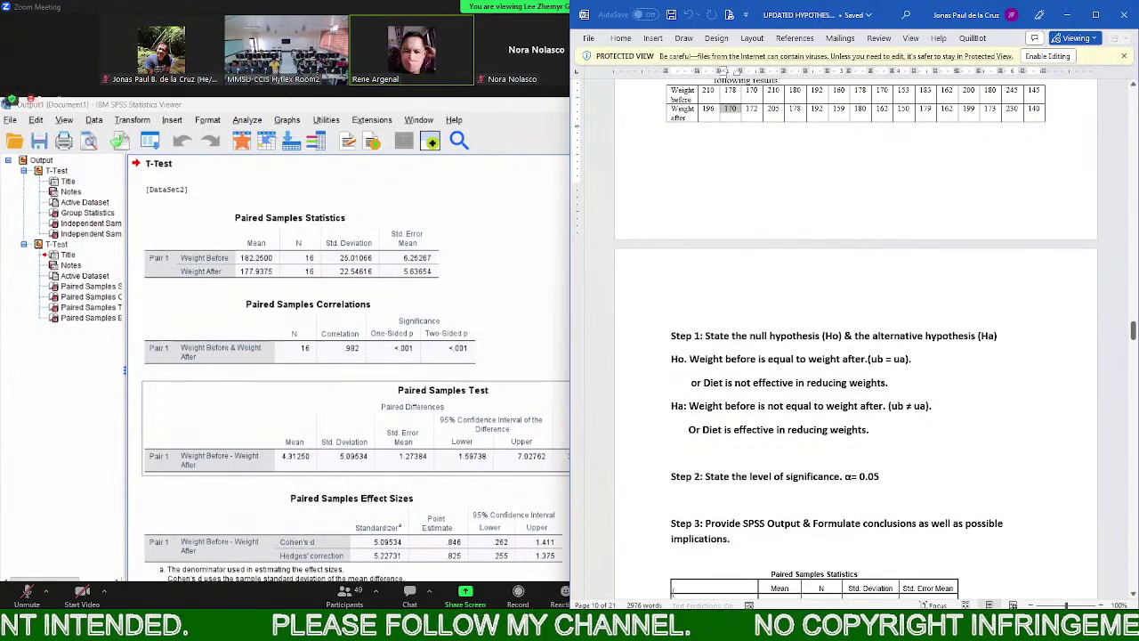
left_click(676, 543)
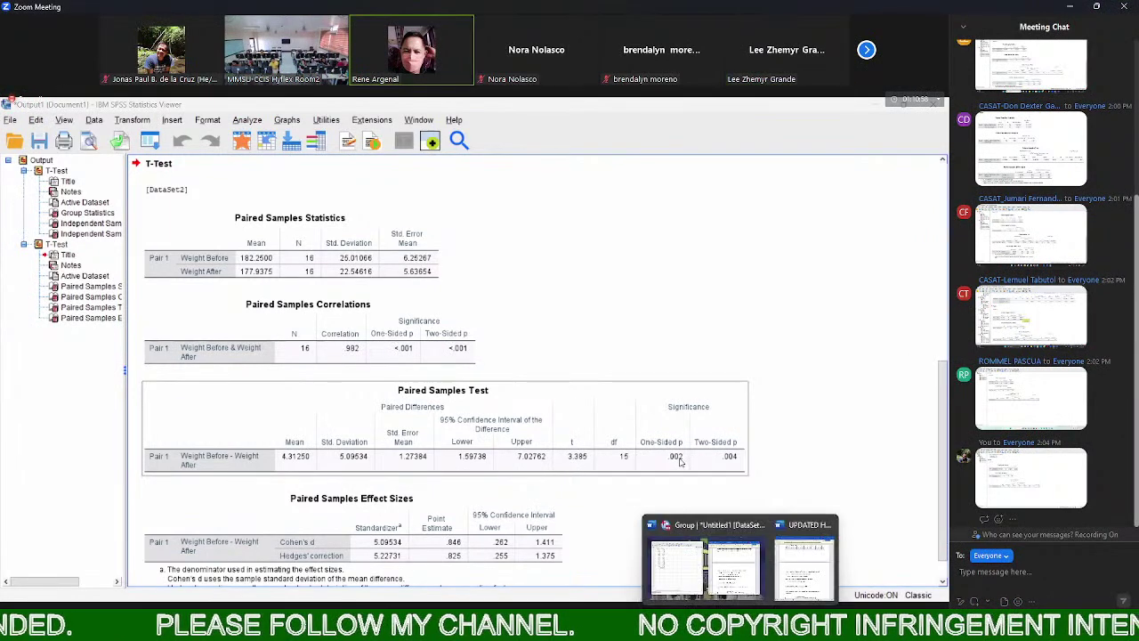
Check the saved local paired-samples output and return to the SPSS data set holding the weight values
left_click(773, 590)
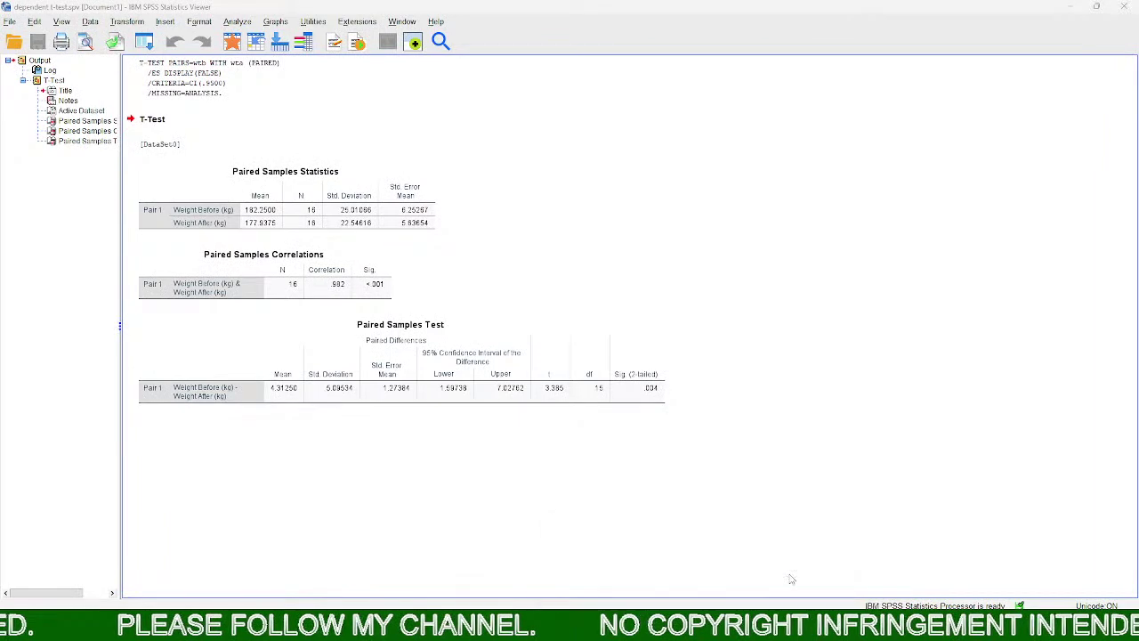
left_click(1070, 6)
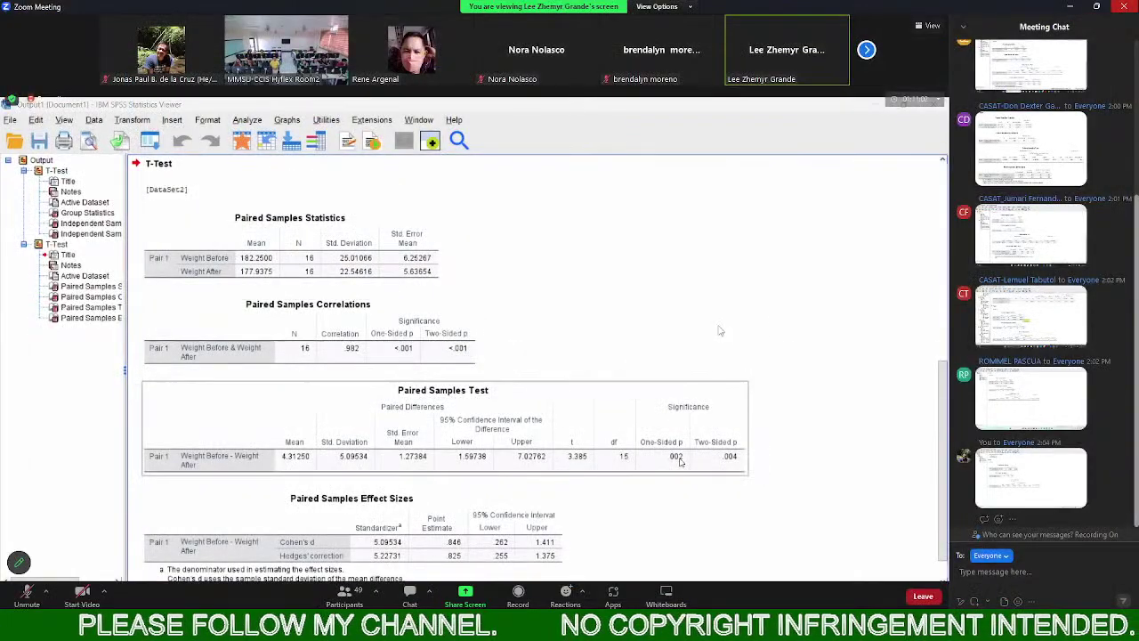
mouse_move(713, 625)
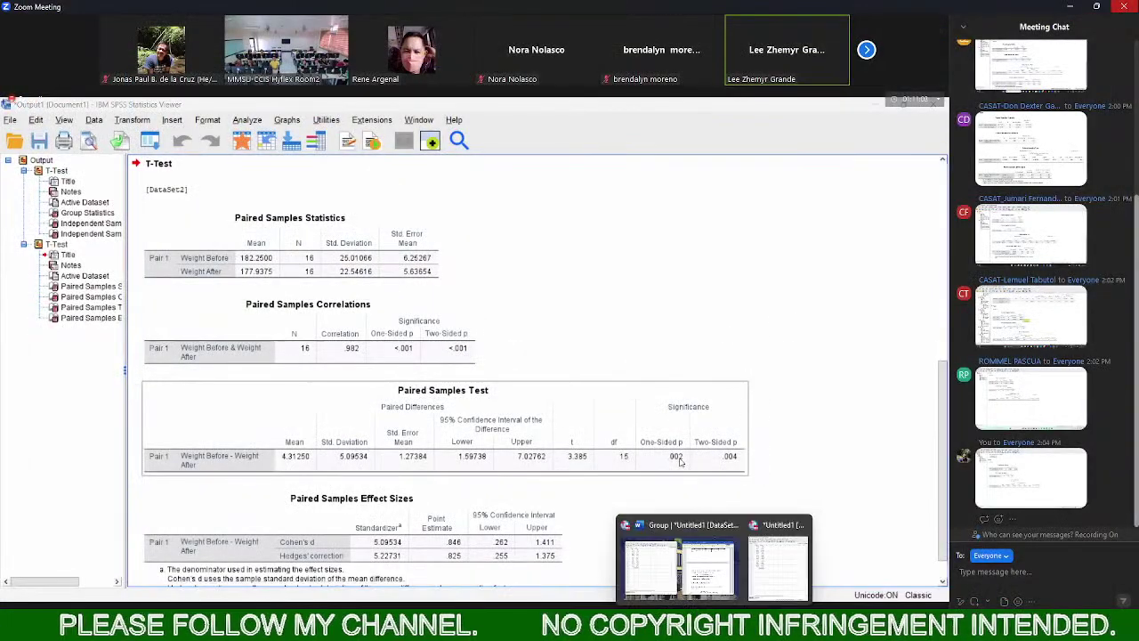
left_click(778, 563)
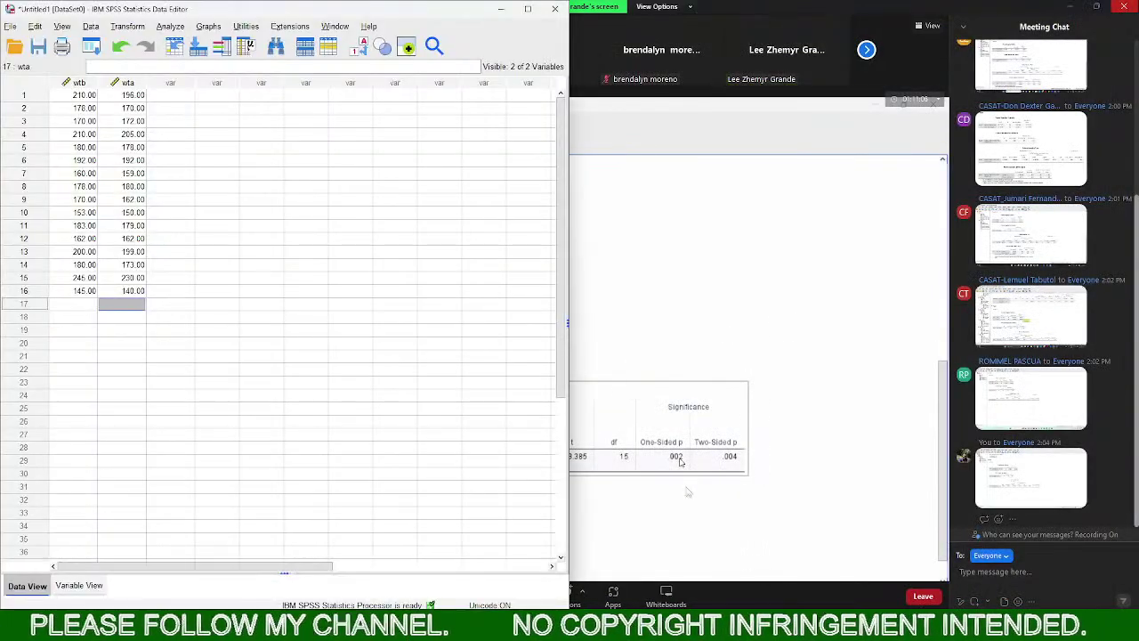
Run a paired-samples t test on Weight Before (kg) and Weight After (kg) with a 95% confidence interval and no effect sizes
left_click(170, 27)
mouse_move(200, 120)
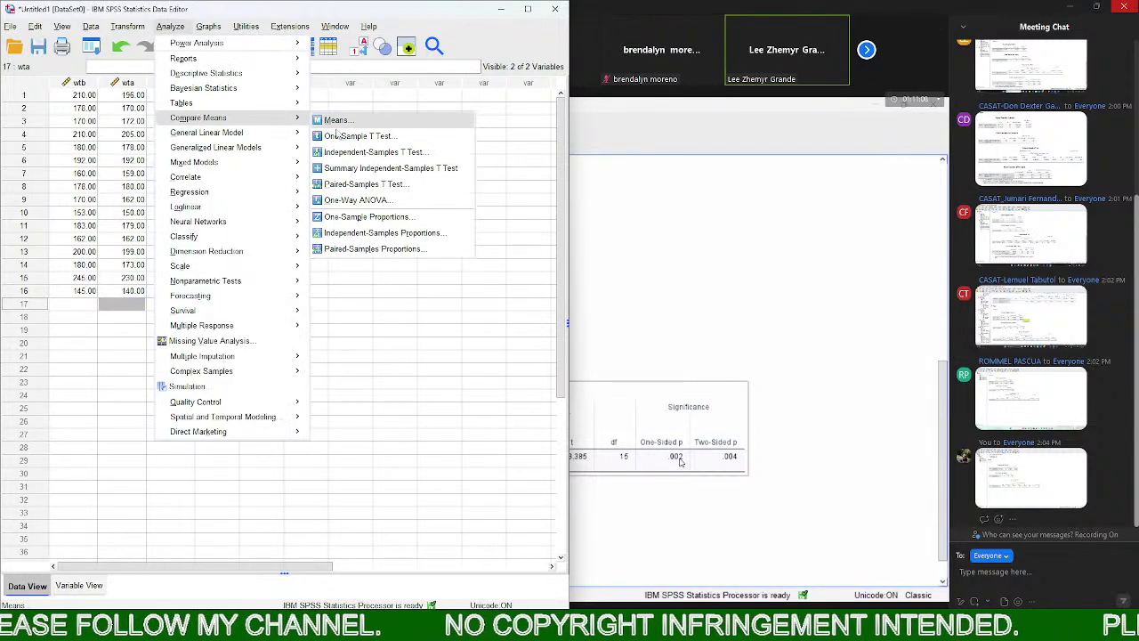
left_click(354, 185)
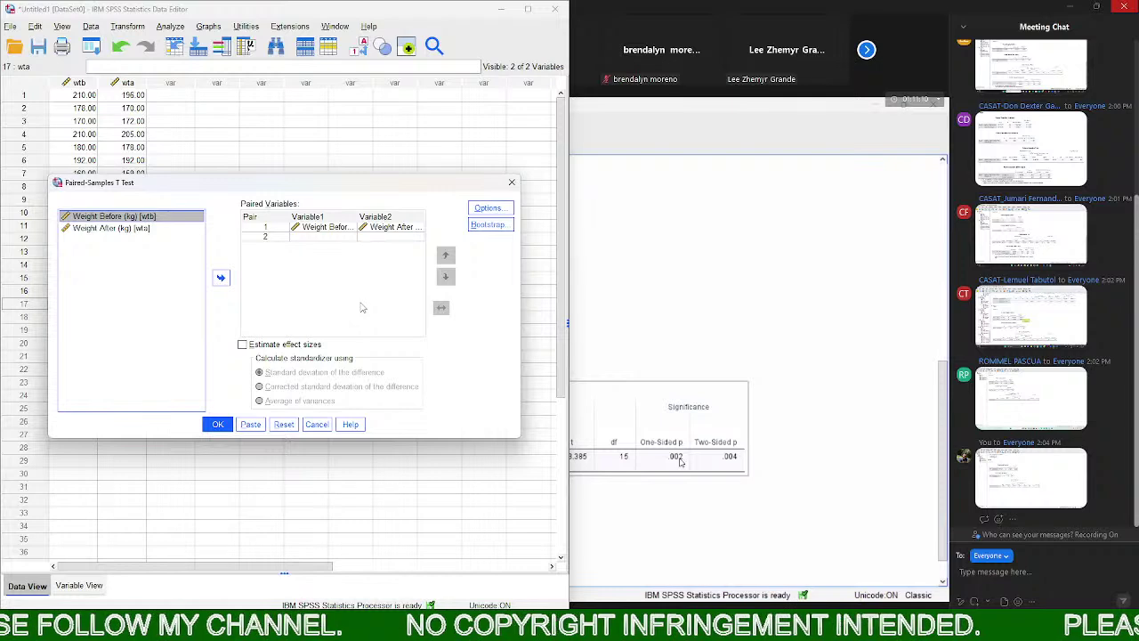
left_click(481, 210)
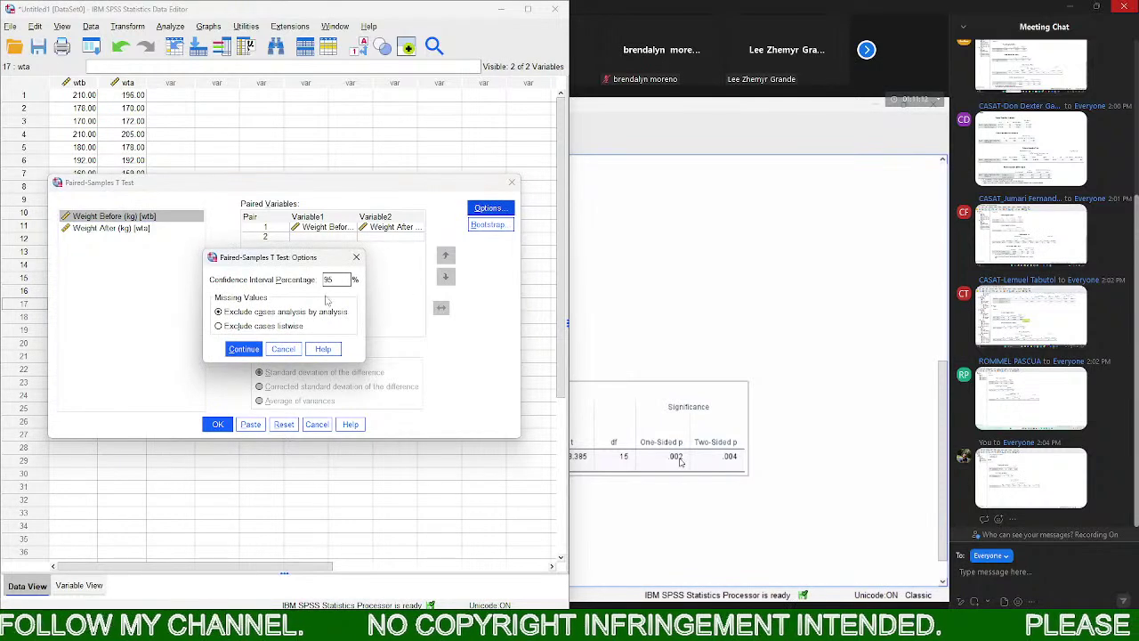
left_click(243, 349)
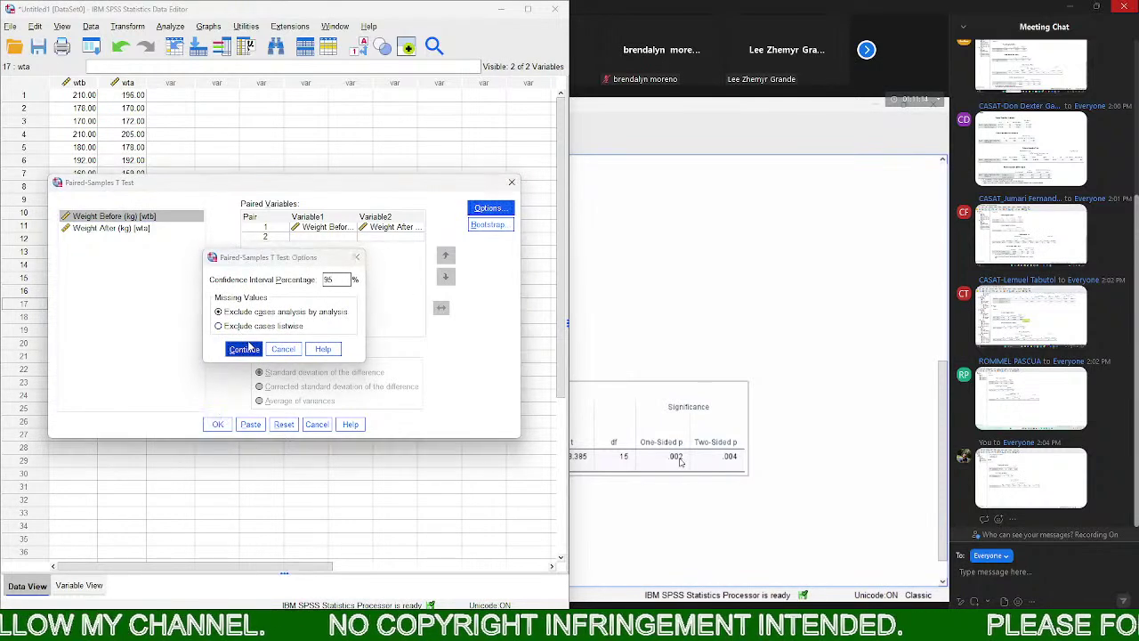
left_click(217, 424)
Examine the Paired Samples Statistics, Correlations and Test tables in the new output, and discard that output without saving
left_click(427, 374)
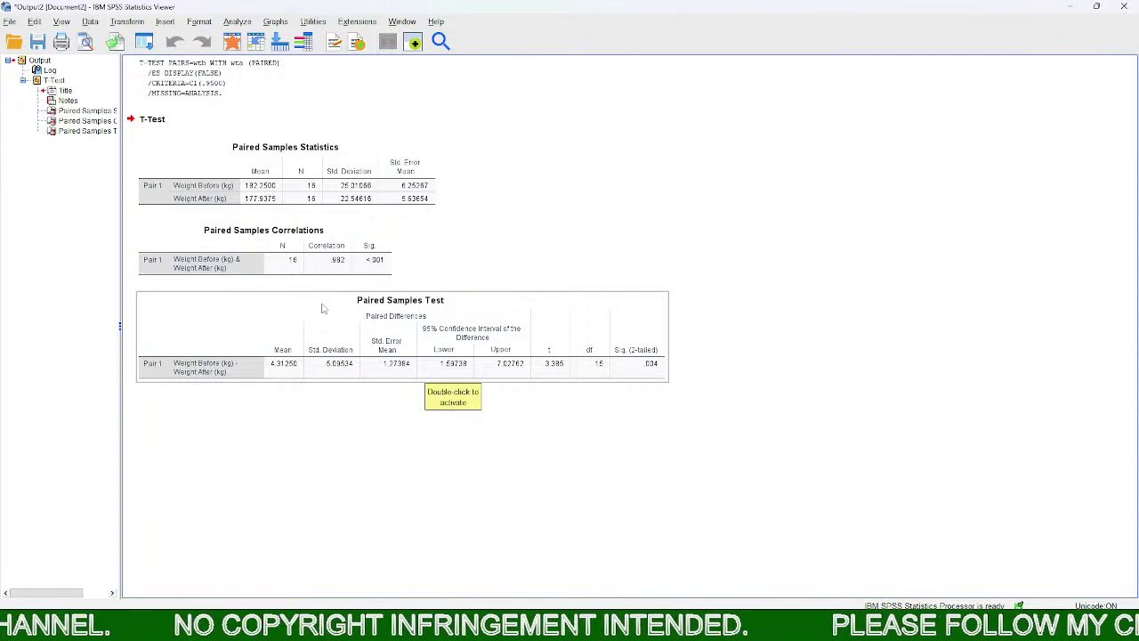
left_click(407, 420)
left_click(449, 379)
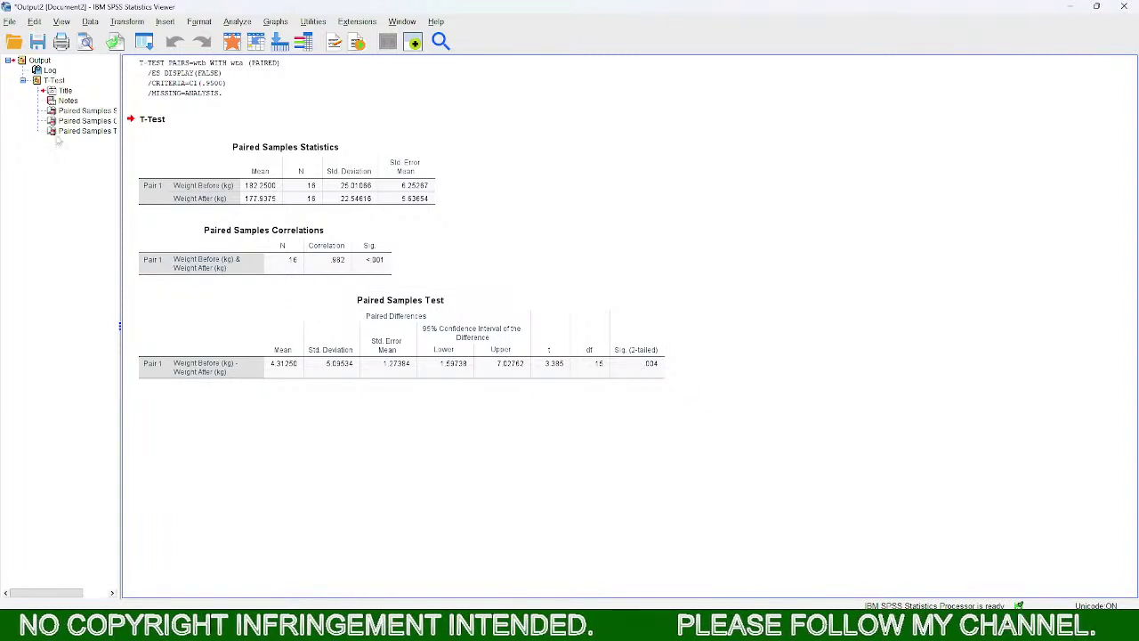
left_click(65, 121)
left_click(71, 133)
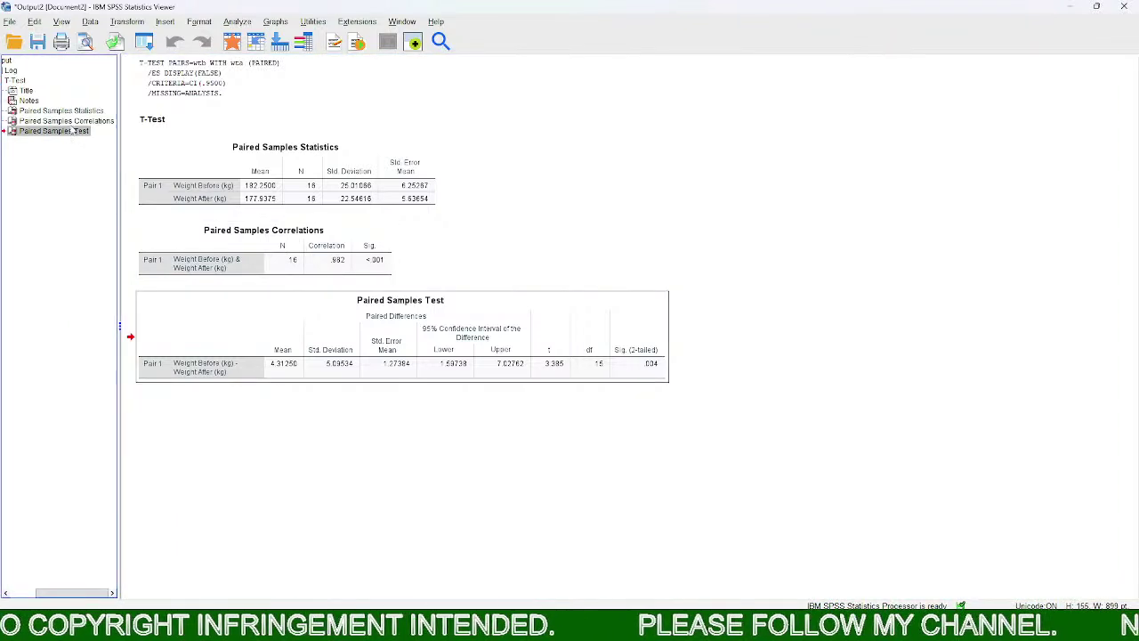
left_click(71, 122)
left_click(72, 111)
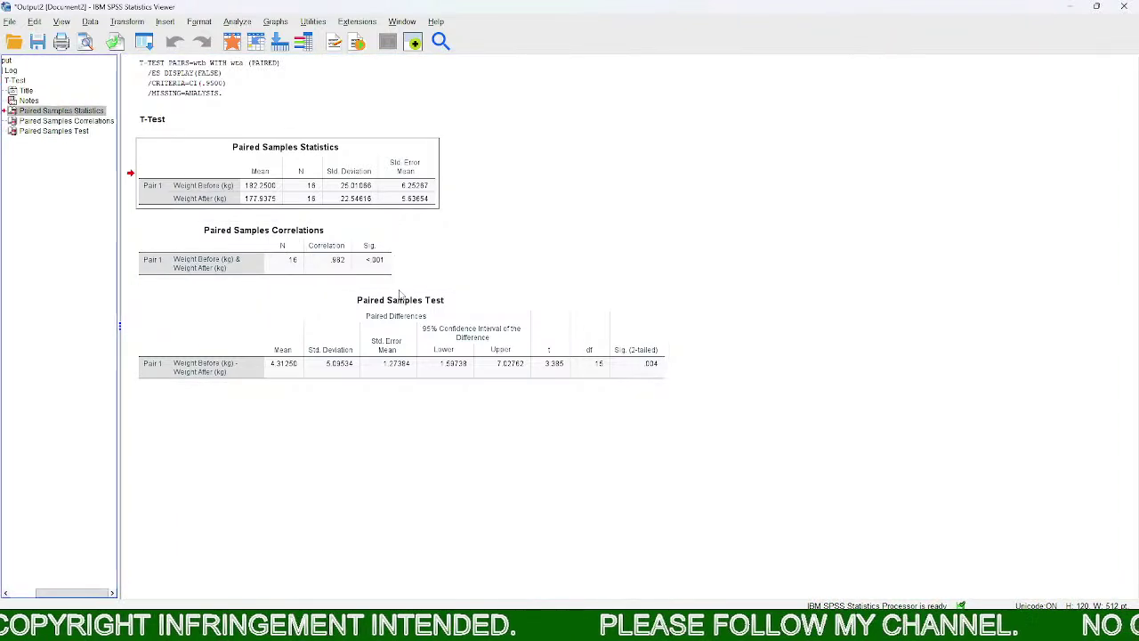
left_click(1127, 6)
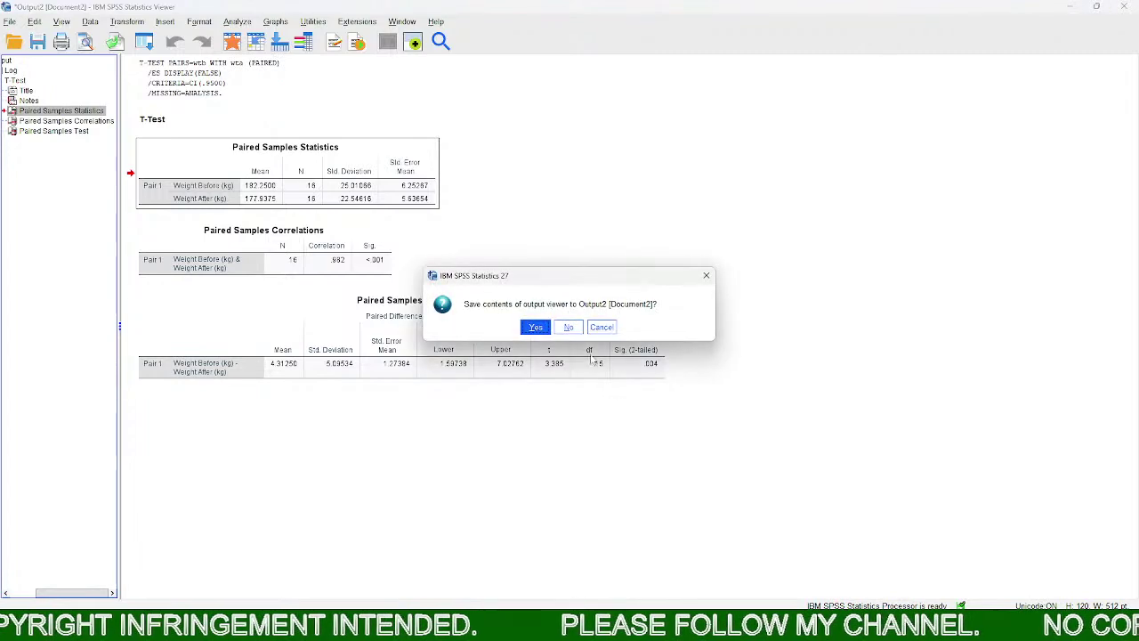
left_click(569, 330)
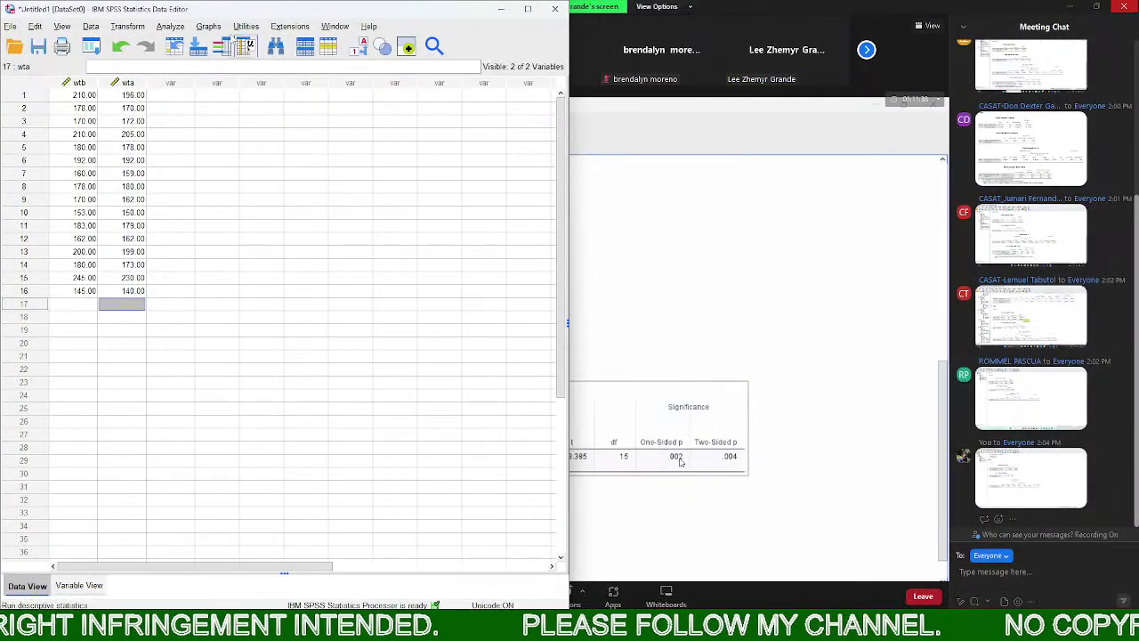
Reopen the paired-samples t test for the weight pair, try the effect size estimate on and off, and inspect the bootstrap settings
left_click(169, 27)
mouse_move(217, 122)
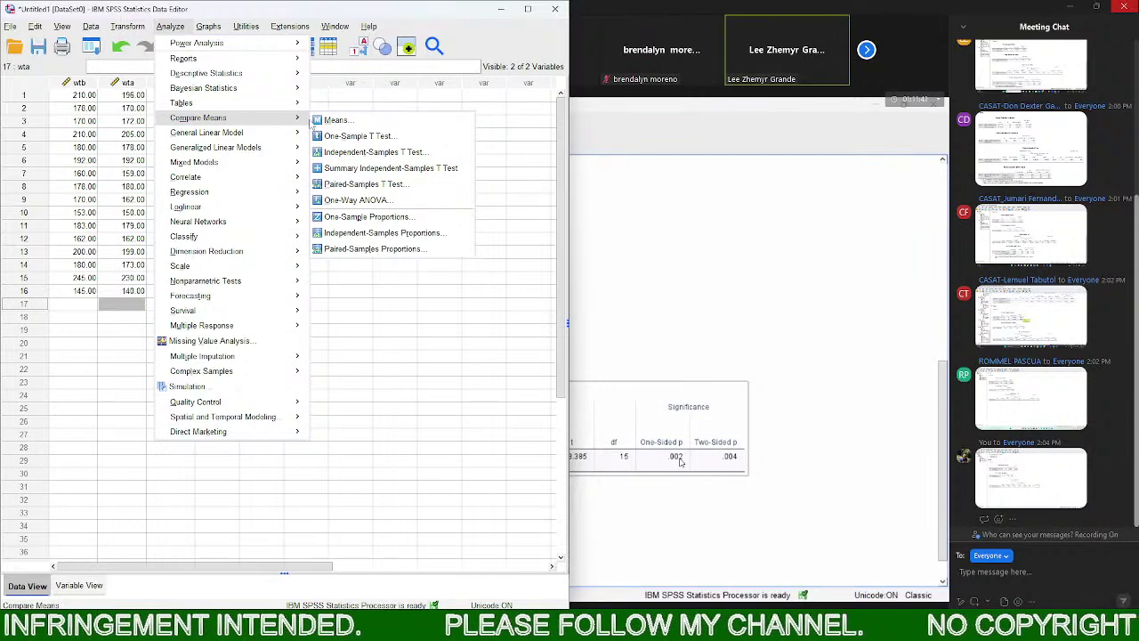
left_click(392, 184)
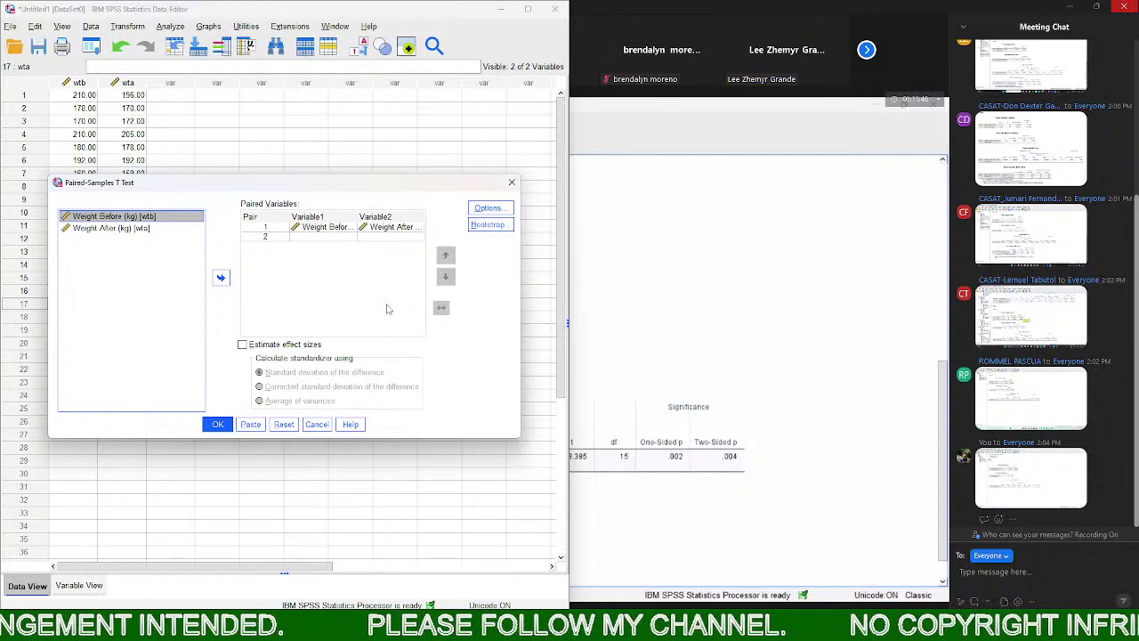
left_click(242, 346)
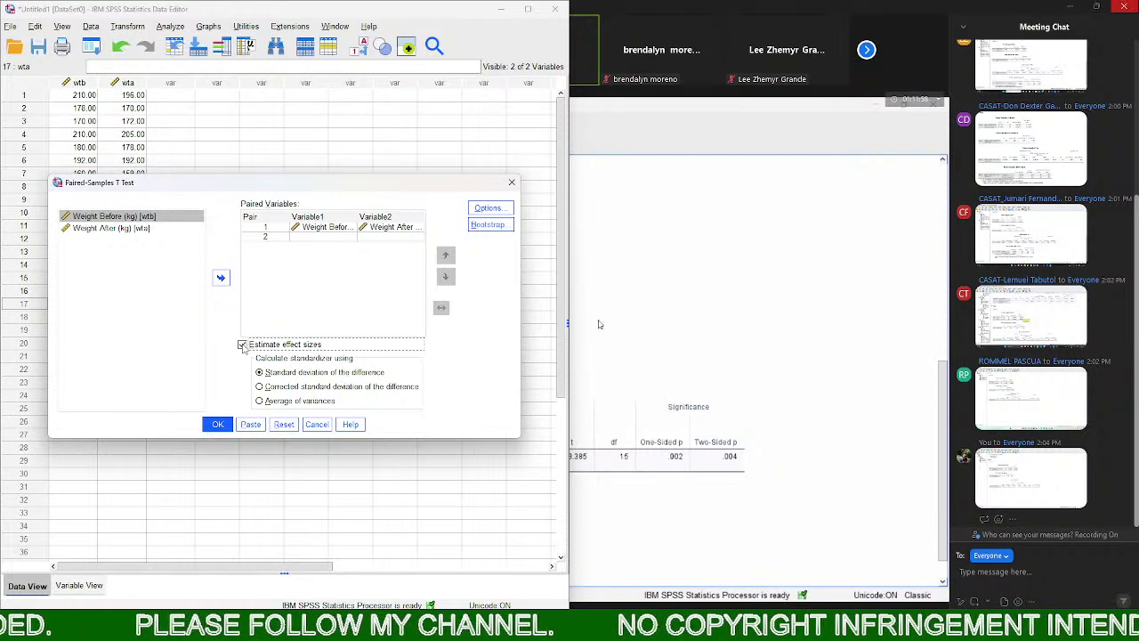
left_click(242, 345)
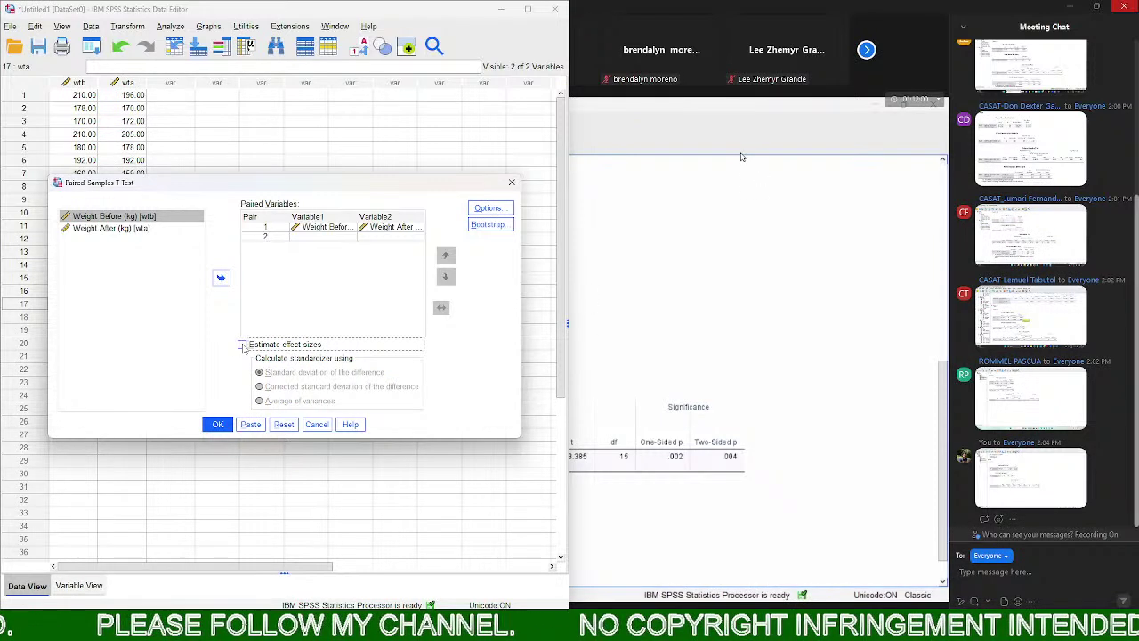
left_click(488, 224)
left_click(402, 146)
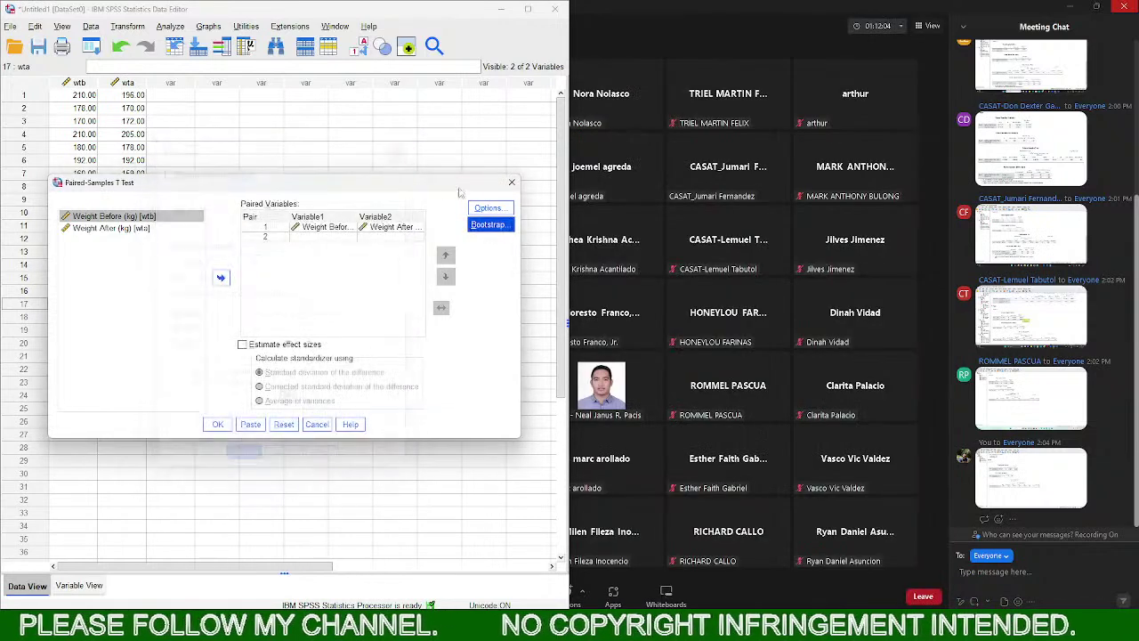
Rerun the paired-samples t test on the weight pair with a 95% confidence interval, and discard its output without saving
left_click(490, 209)
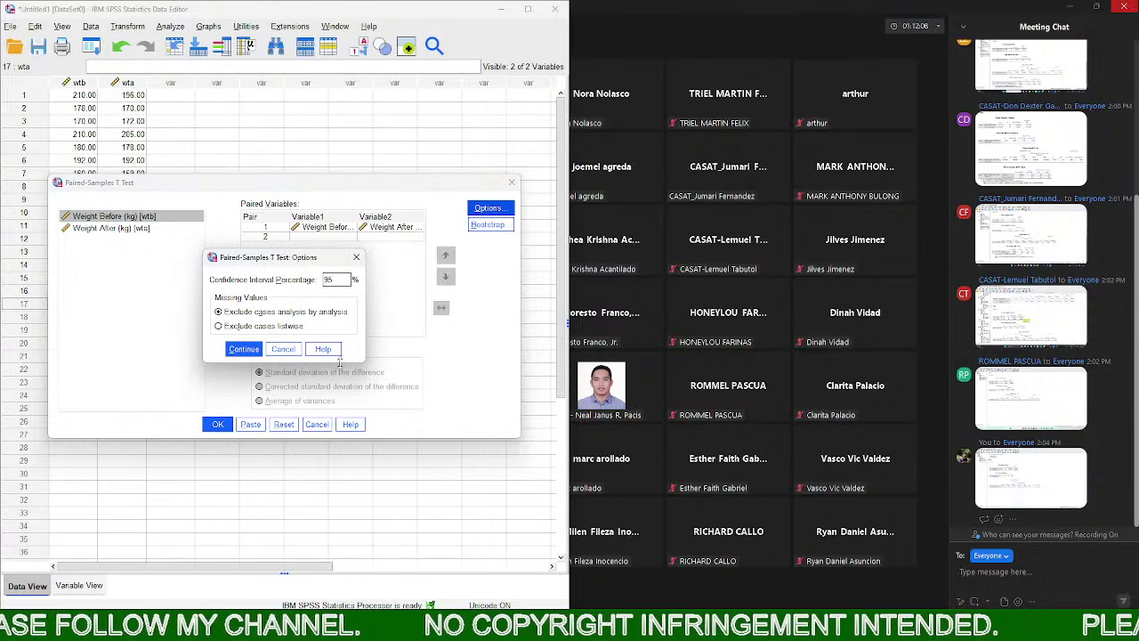
left_click(244, 349)
left_click(218, 424)
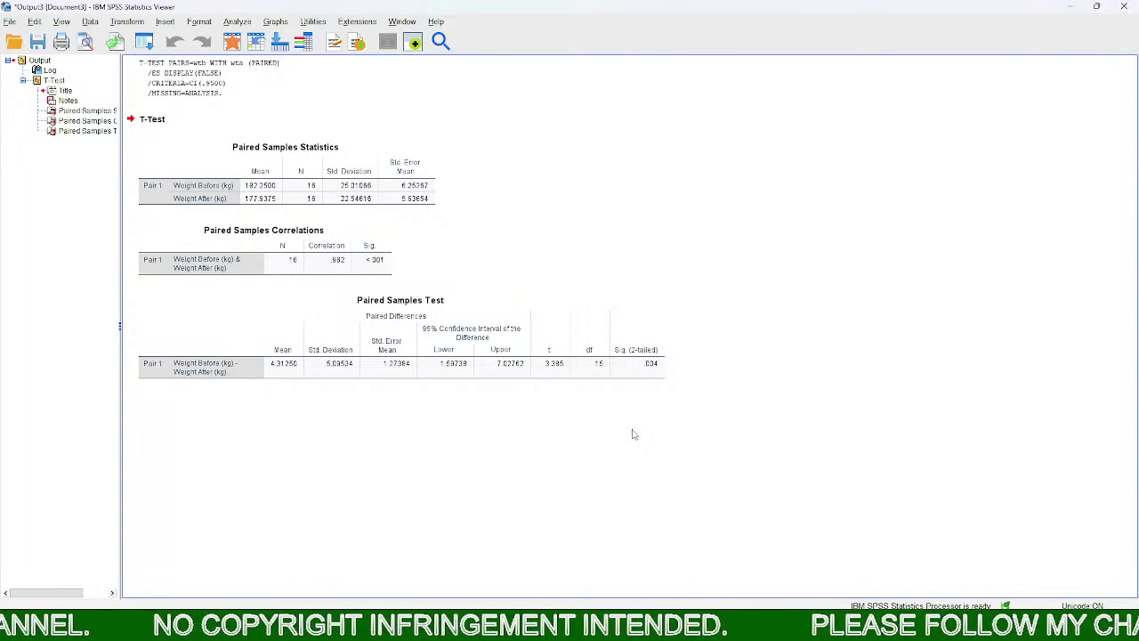
left_click(1124, 7)
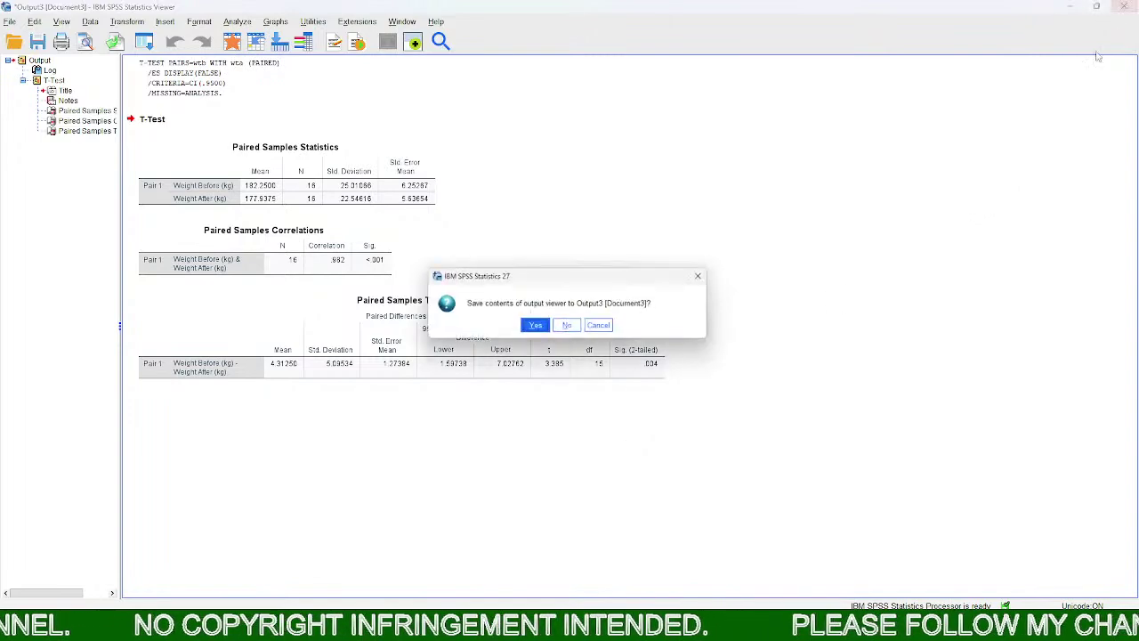
left_click(569, 326)
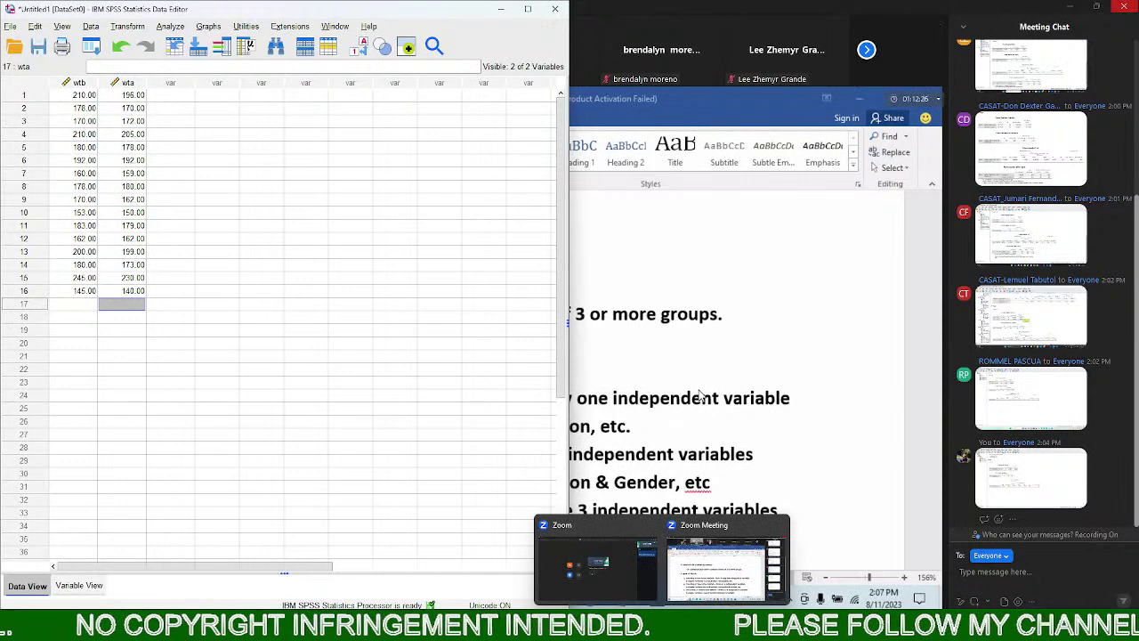
Glance at the local hypothesis-testing document, and follow the shared document's ANOVA section through its three types and the One-Way ANOVA definition
mouse_move(714, 625)
left_click(681, 568)
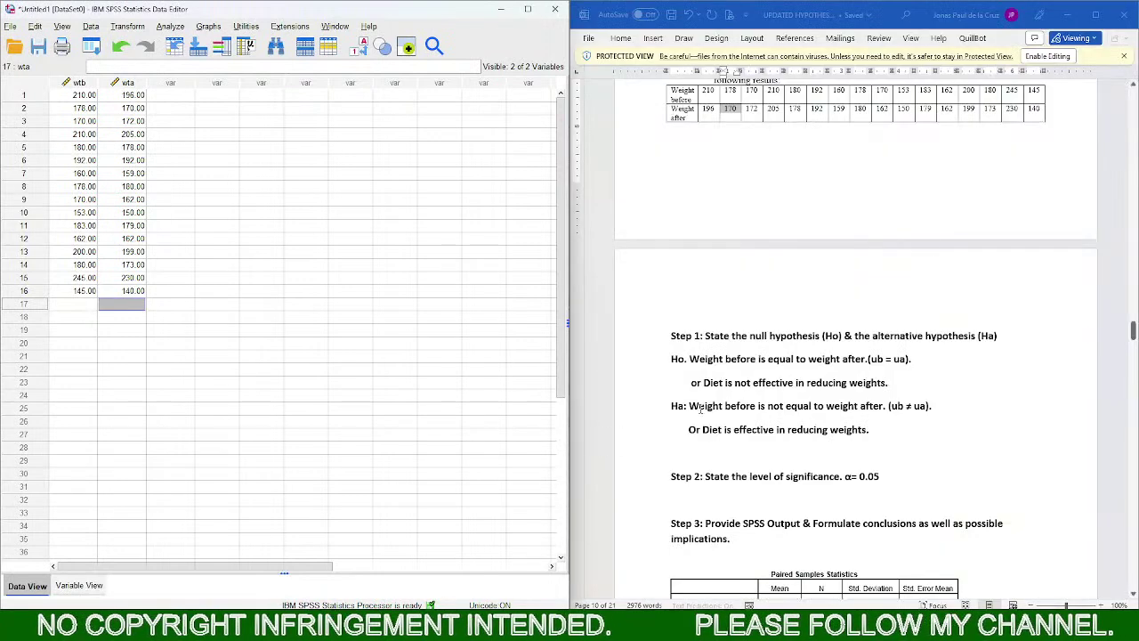
left_click(1066, 15)
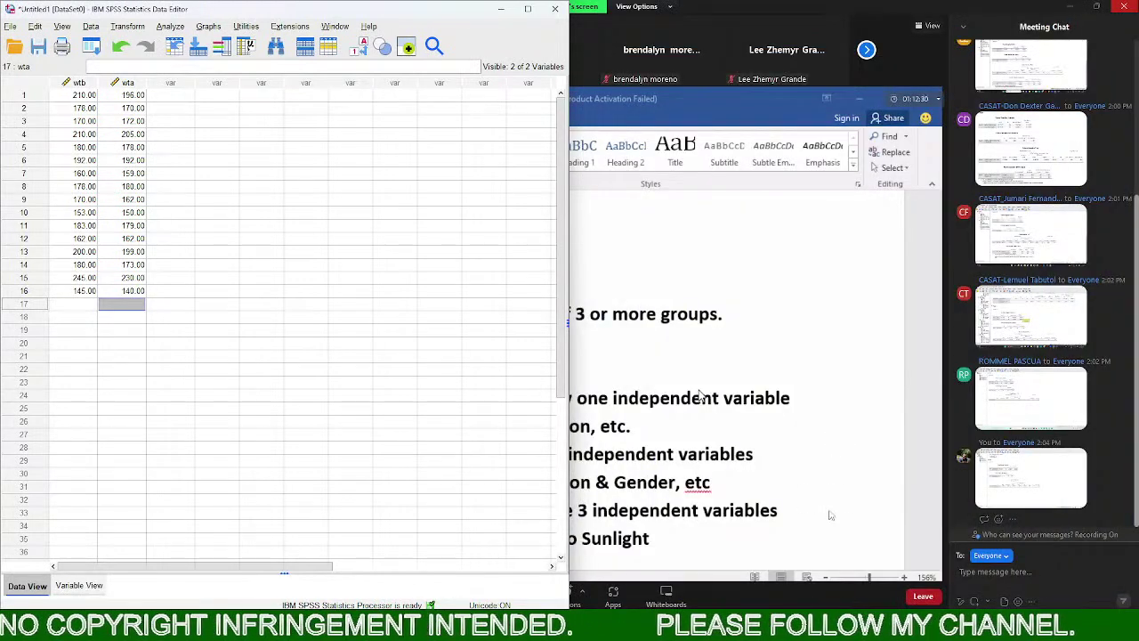
left_click(820, 481)
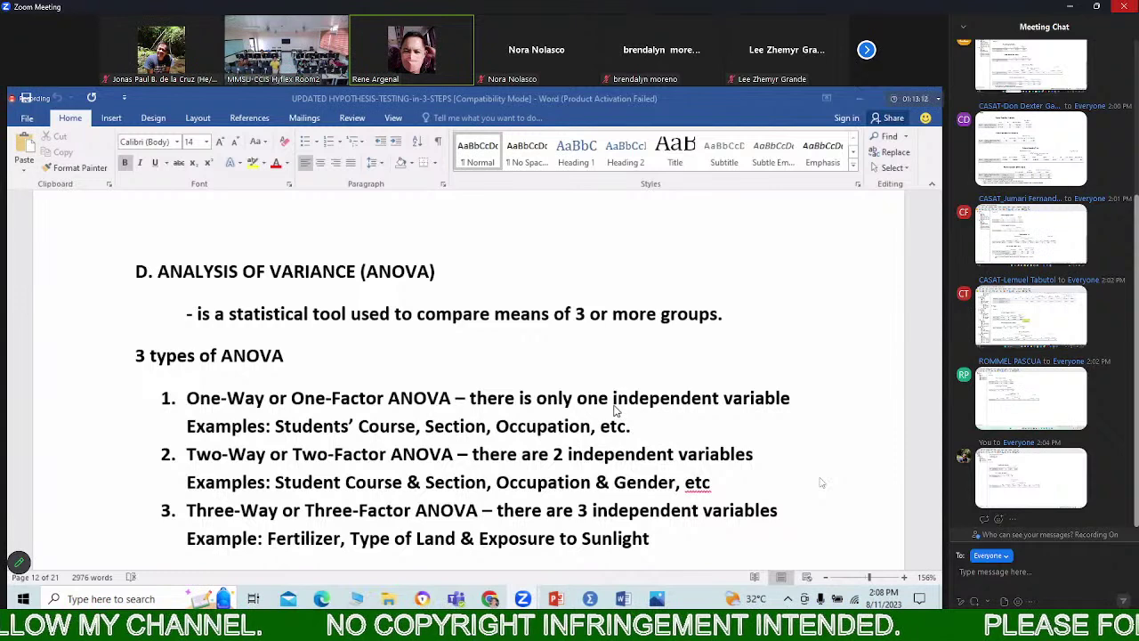
scroll(614, 409, "down", 6)
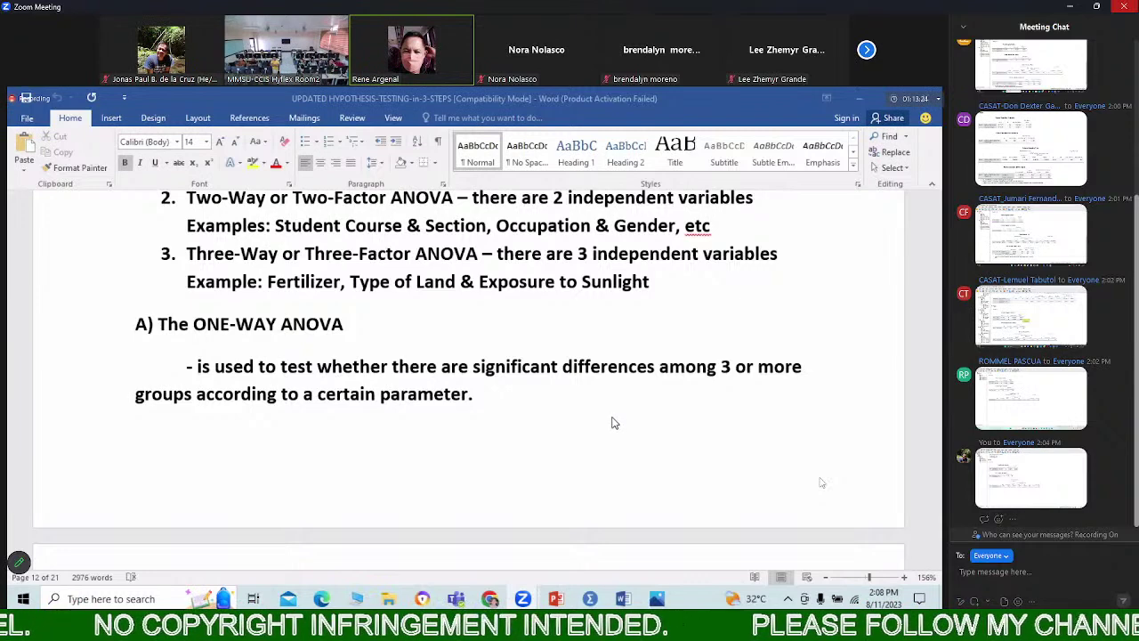
scroll(612, 420, "down", 3)
scroll(612, 417, "down", 2)
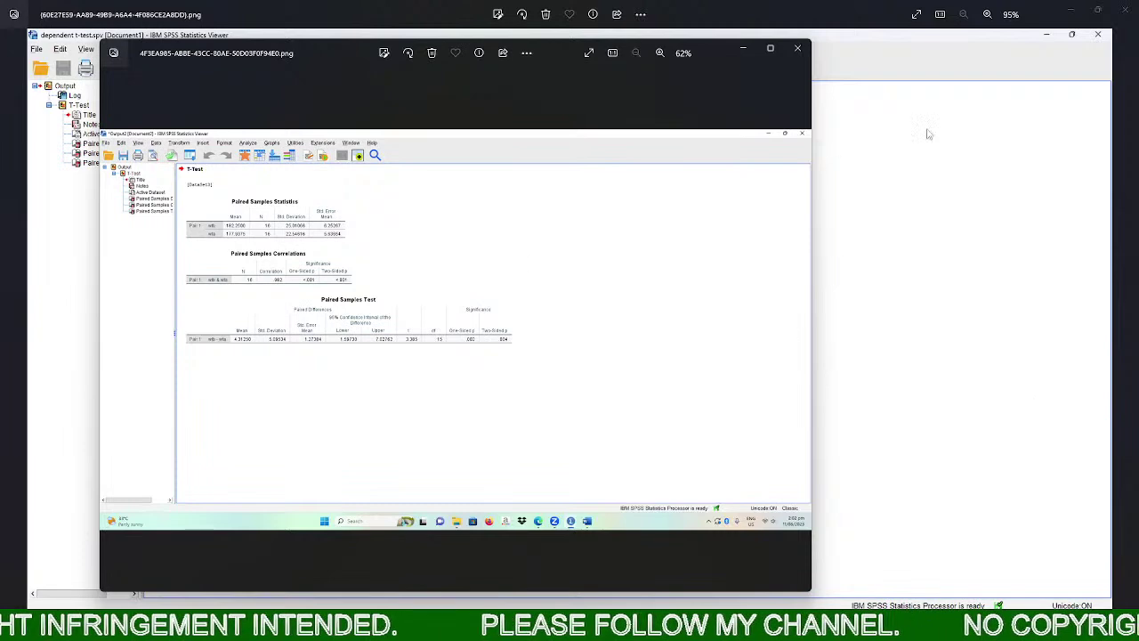
Close the two enlarged screenshots of paired-samples output and look back through the earlier images in the meeting chat
left_click(797, 48)
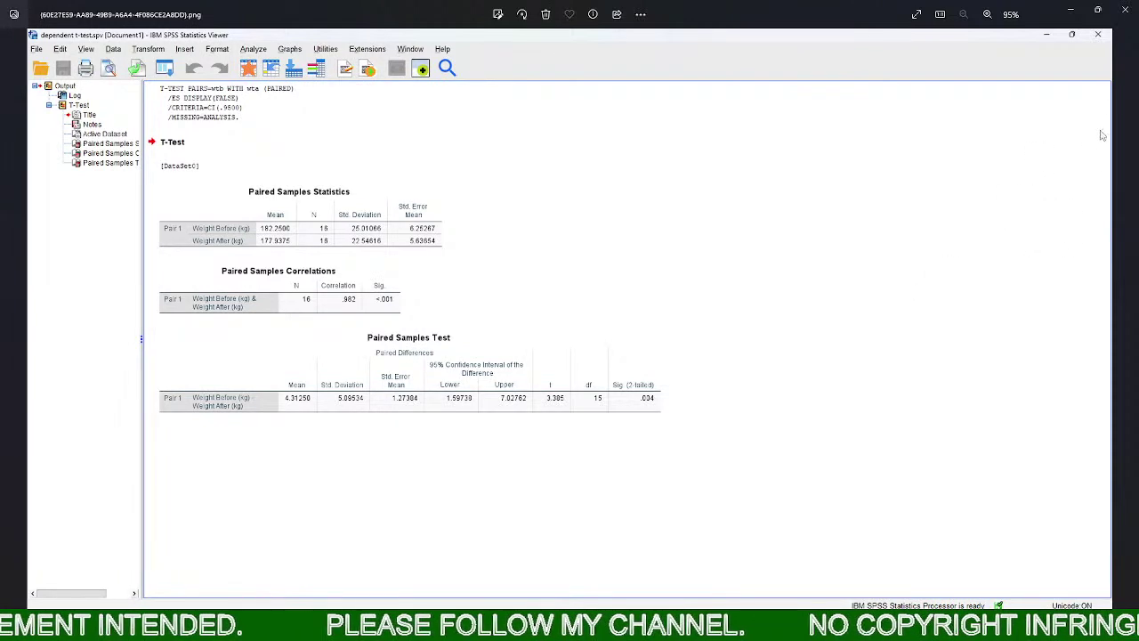
left_click(1124, 13)
scroll(1081, 218, "up", 5)
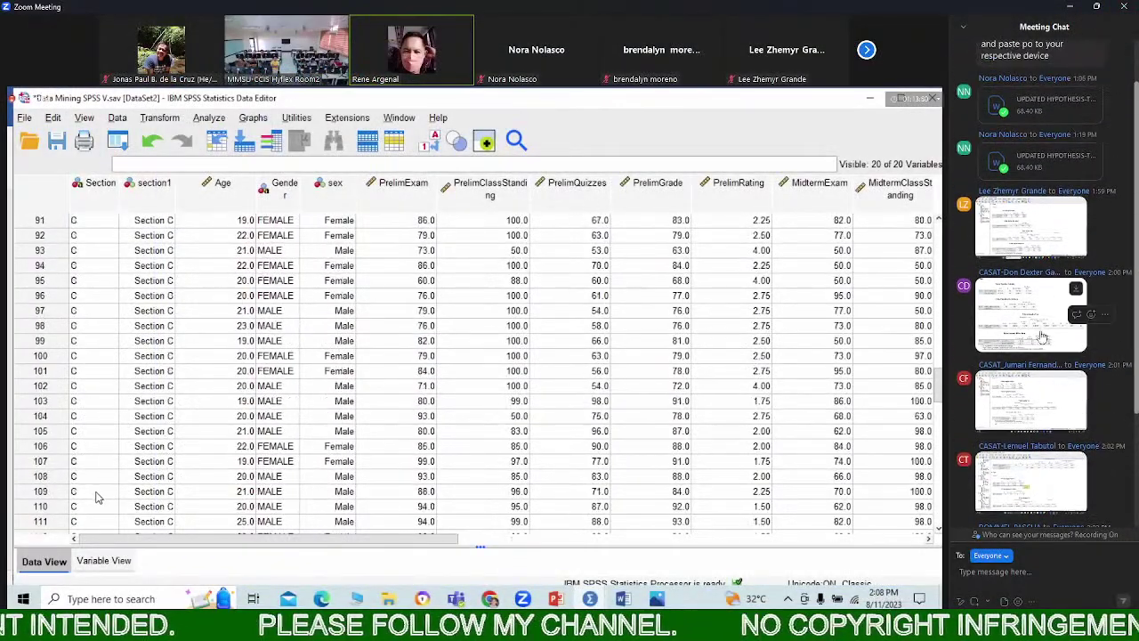
left_click(1028, 236)
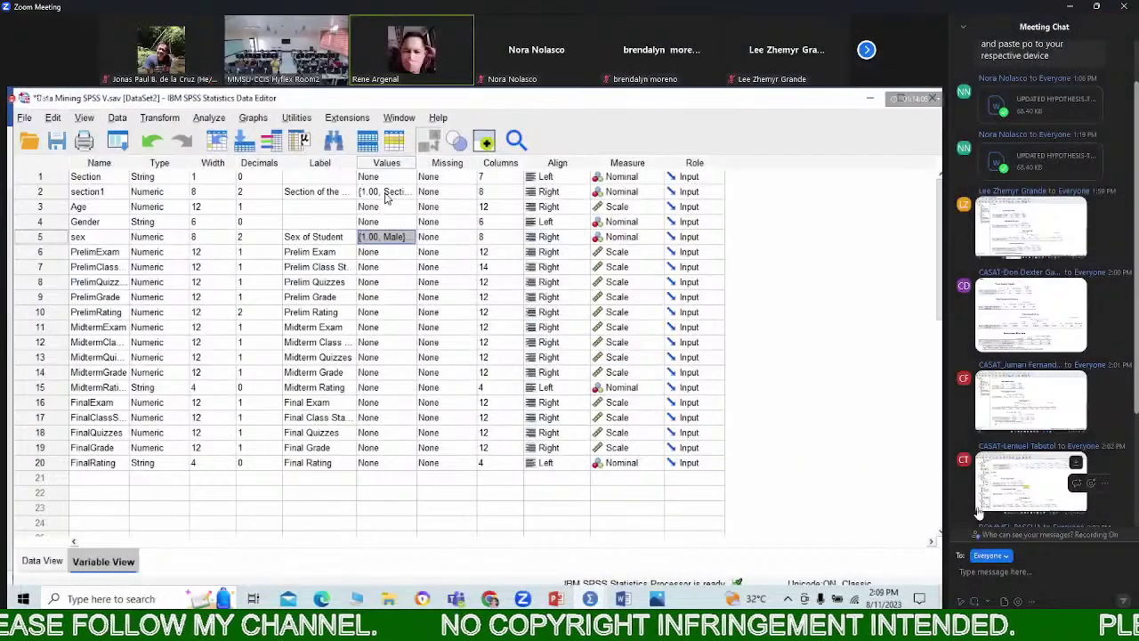
Switch to the local SPSS data editor, enlarge it, and rerun the paired-samples t test on Weight Before and Weight After at 95% confidence
left_click(756, 624)
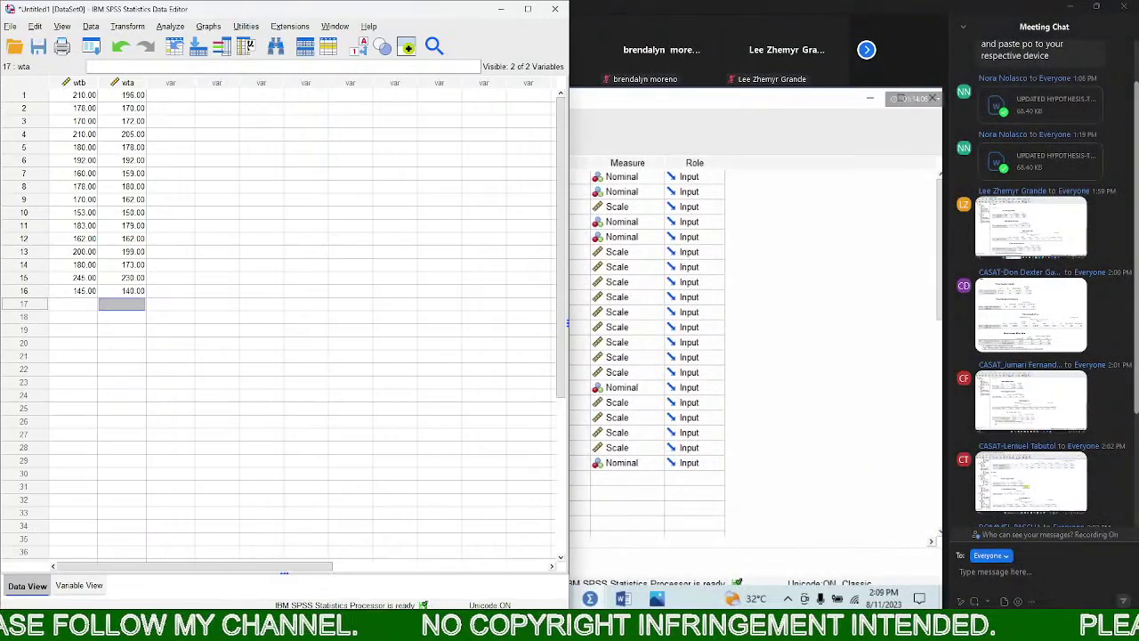
left_click(529, 8)
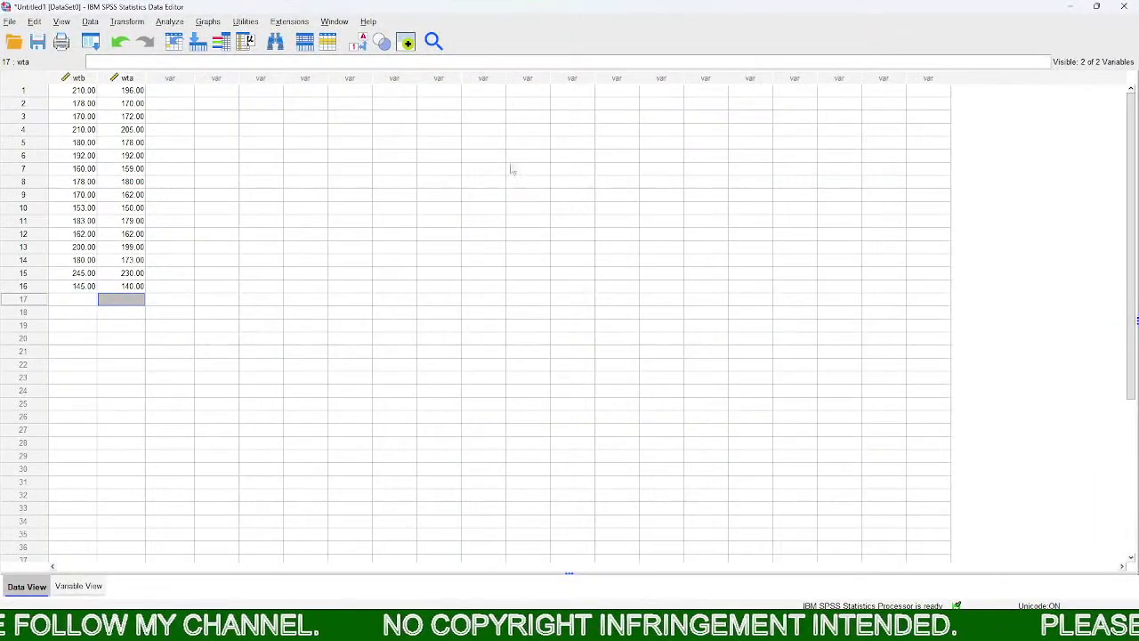
left_click(169, 21)
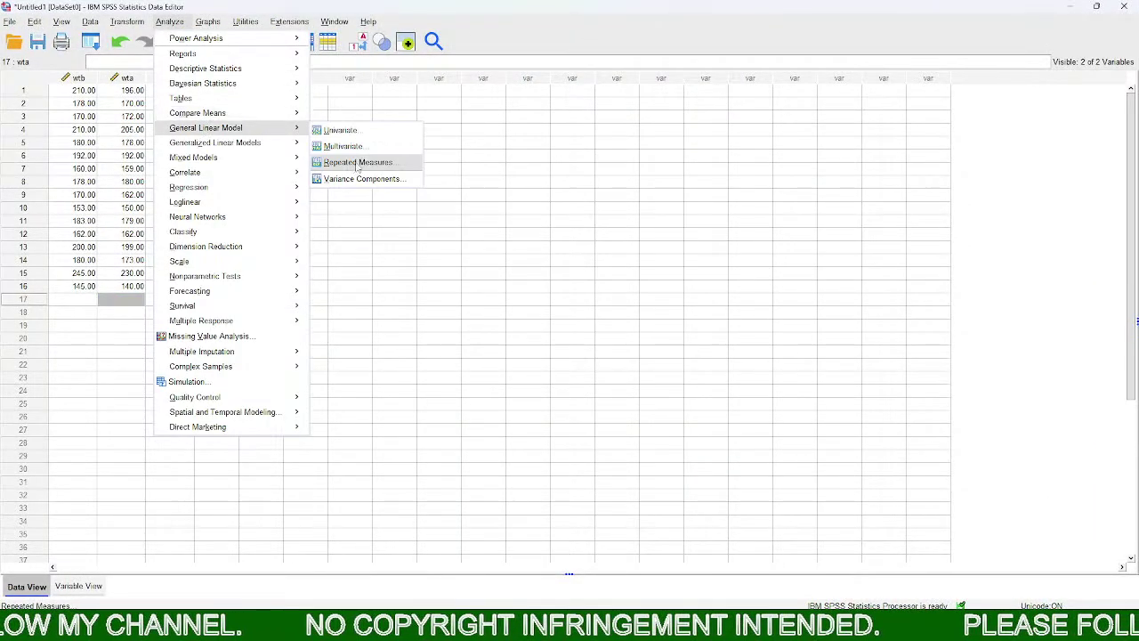
mouse_move(295, 115)
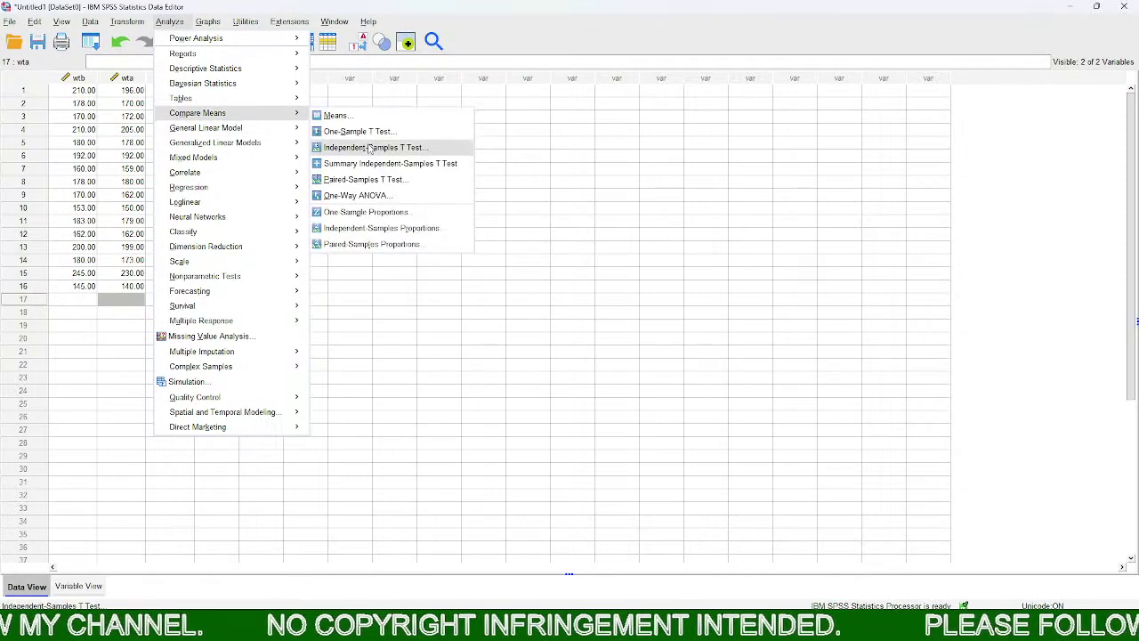
left_click(372, 182)
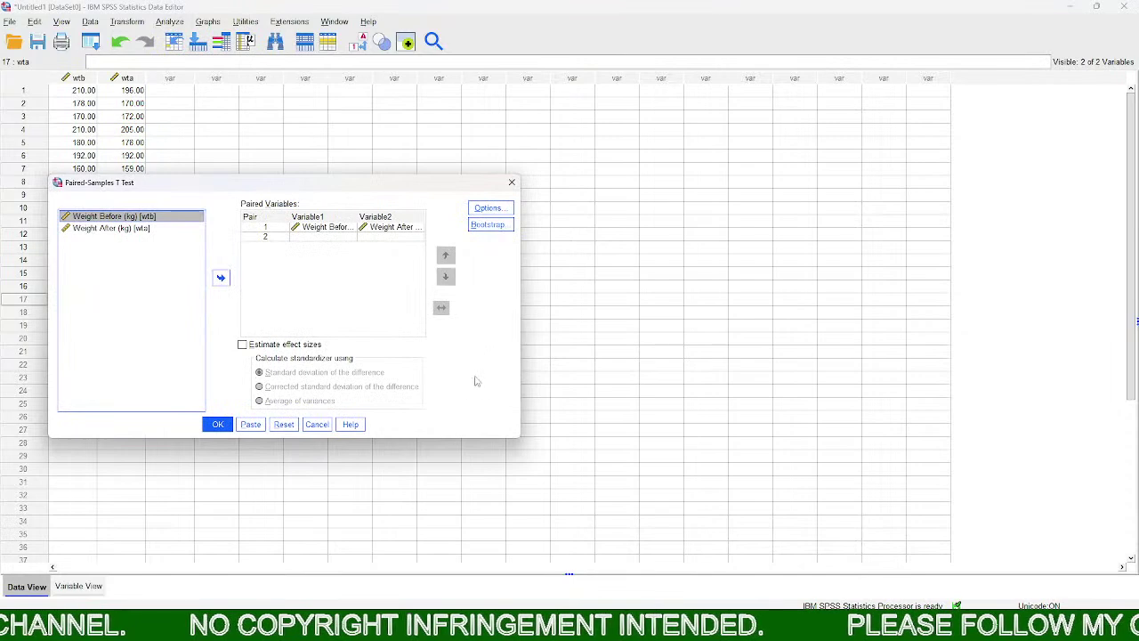
left_click(487, 210)
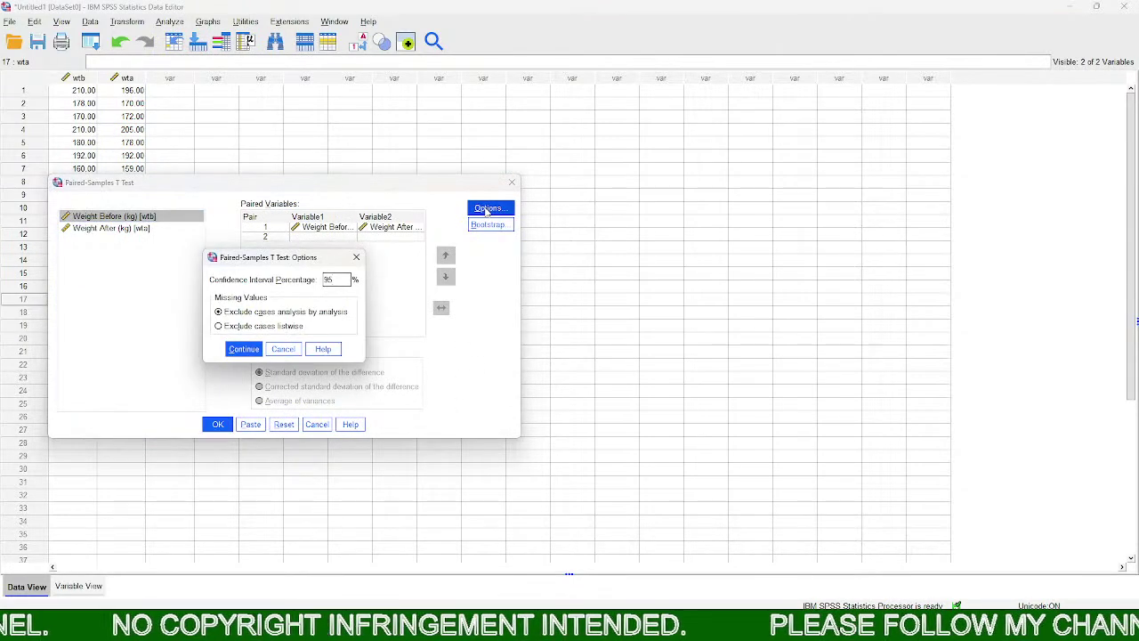
left_click(244, 349)
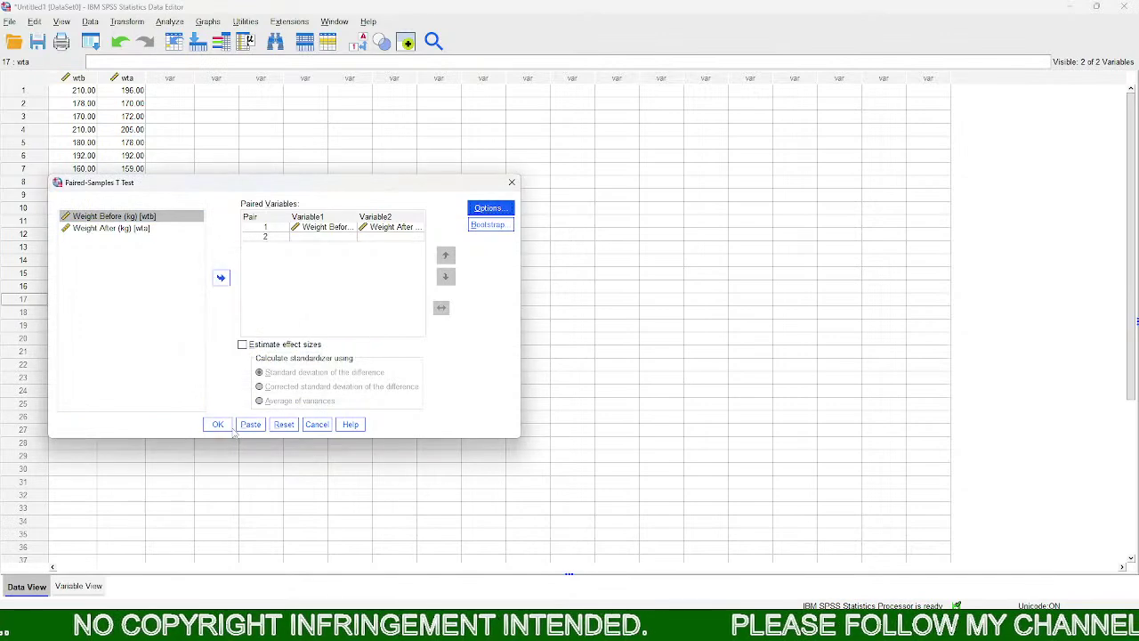
left_click(219, 425)
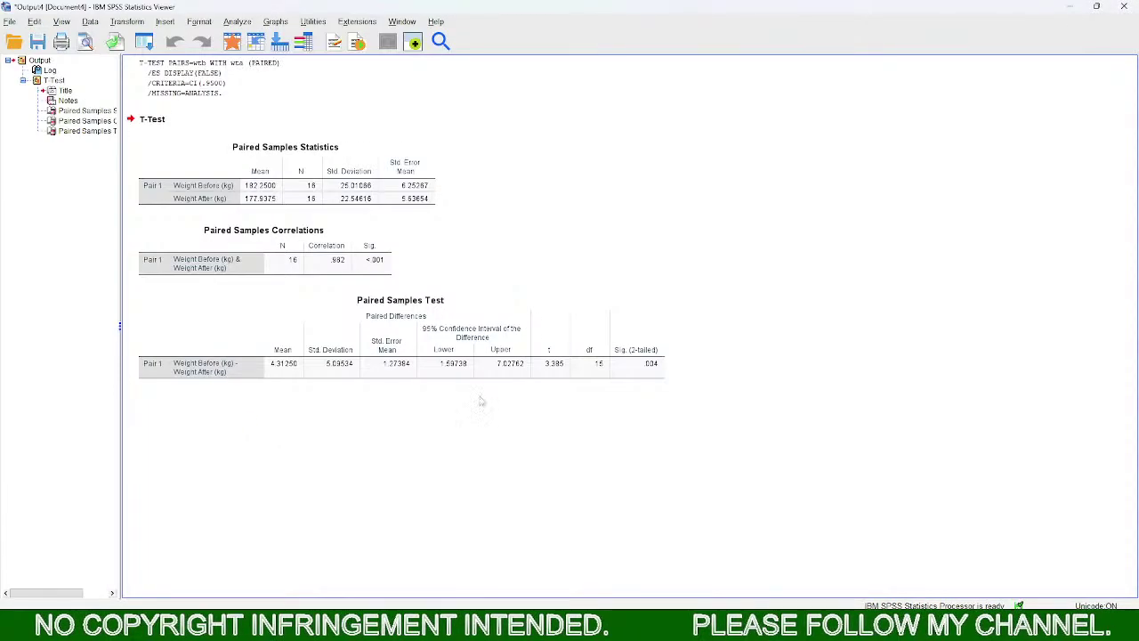
Examine the Paired Samples Test, Correlations and Statistics tables in the new output
left_click(618, 361)
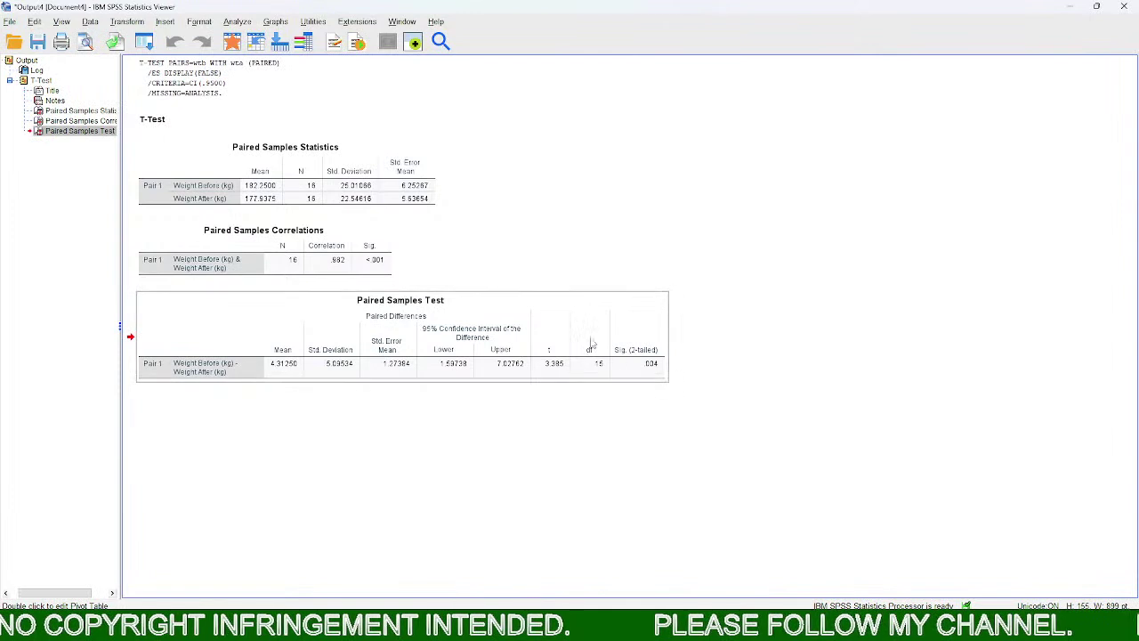
left_click(80, 121)
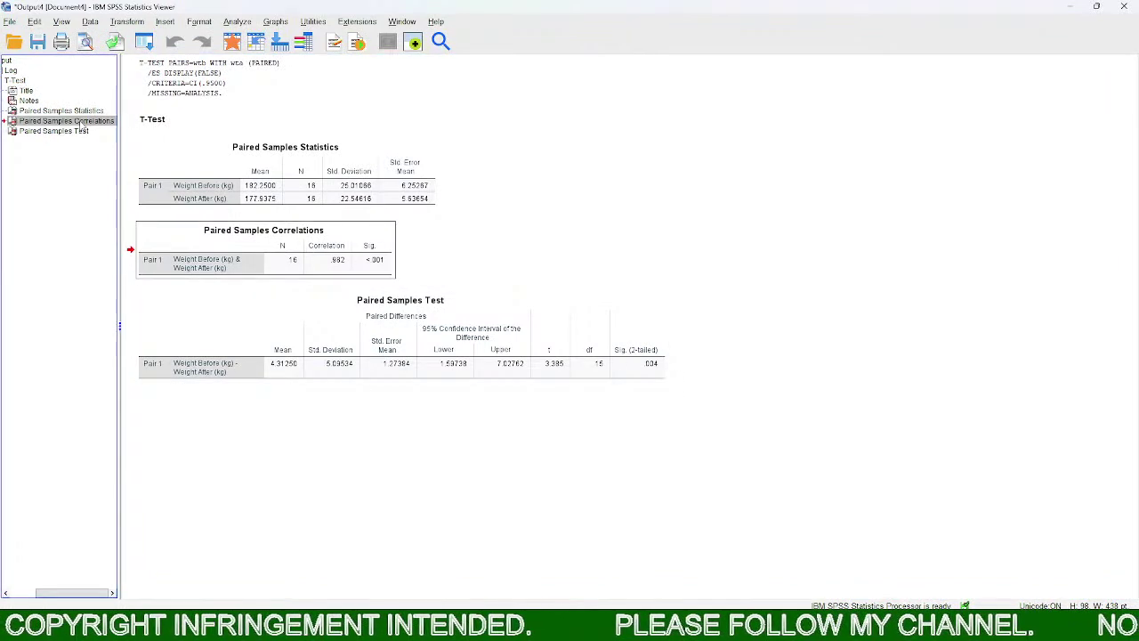
left_click(78, 110)
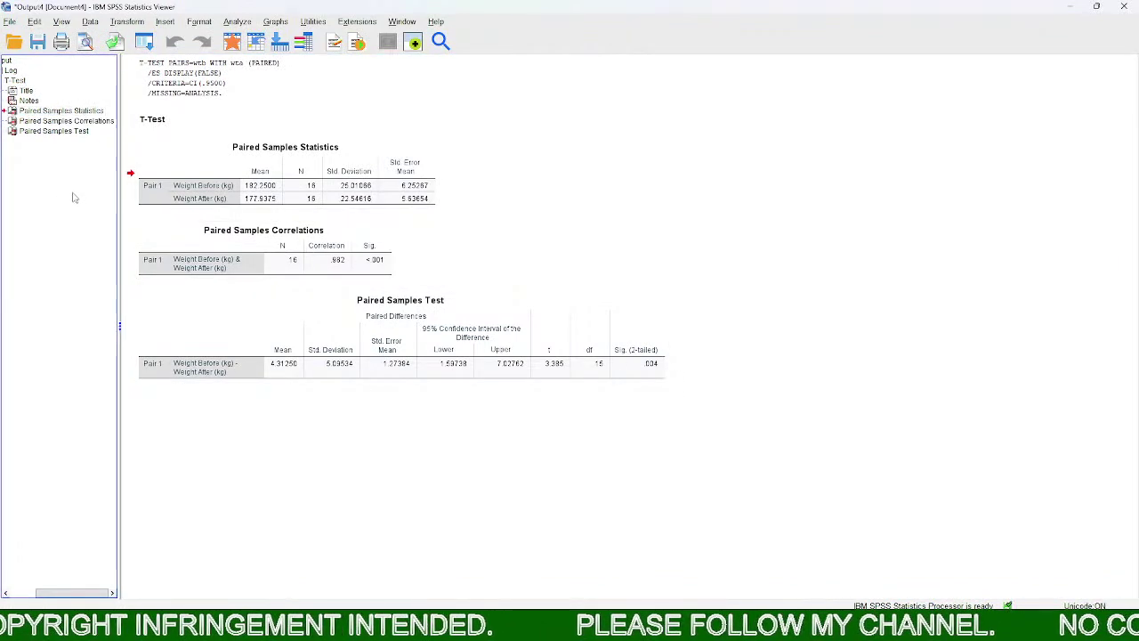
Try to create an autoscript for the Paired Samples Test table, cancel it, and discard the output without saving
right_click(534, 365)
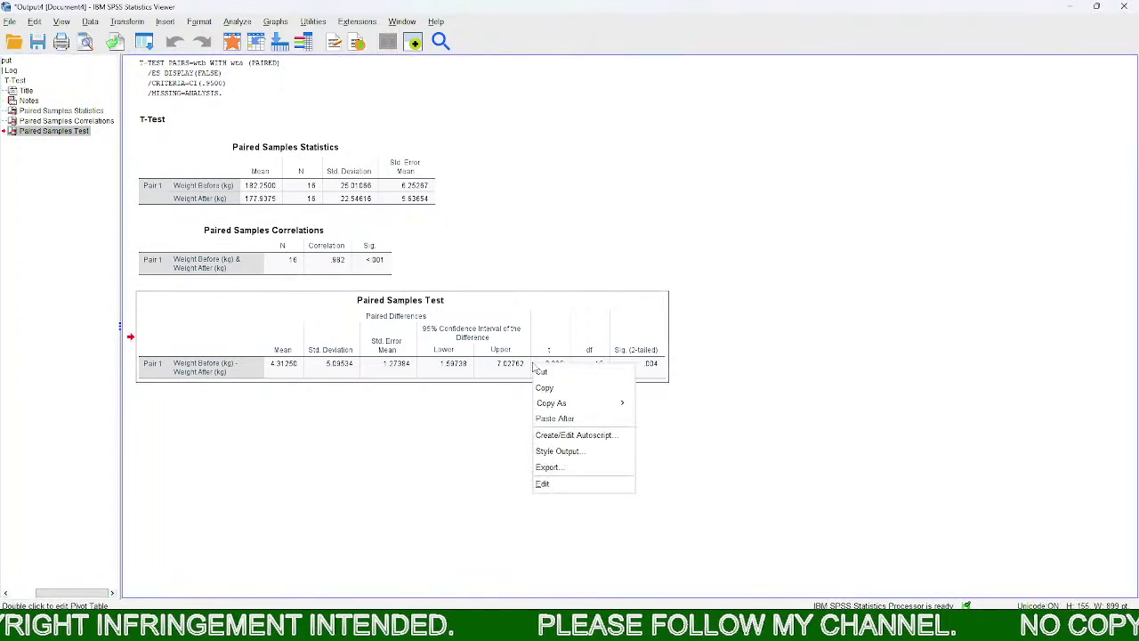
left_click(592, 436)
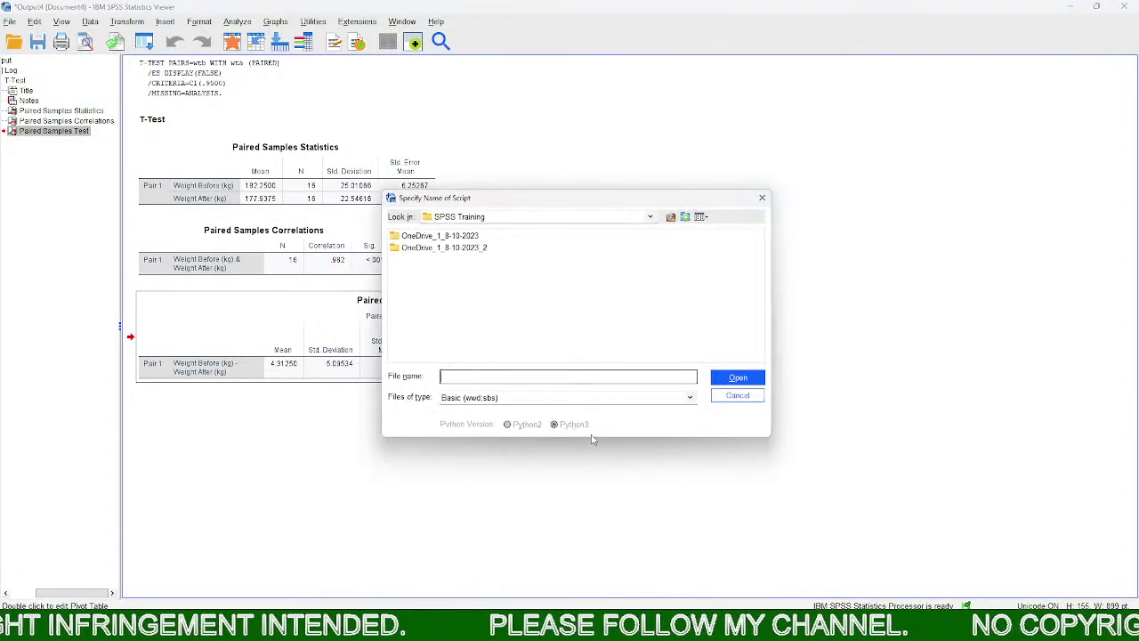
left_click(762, 197)
left_click(1124, 7)
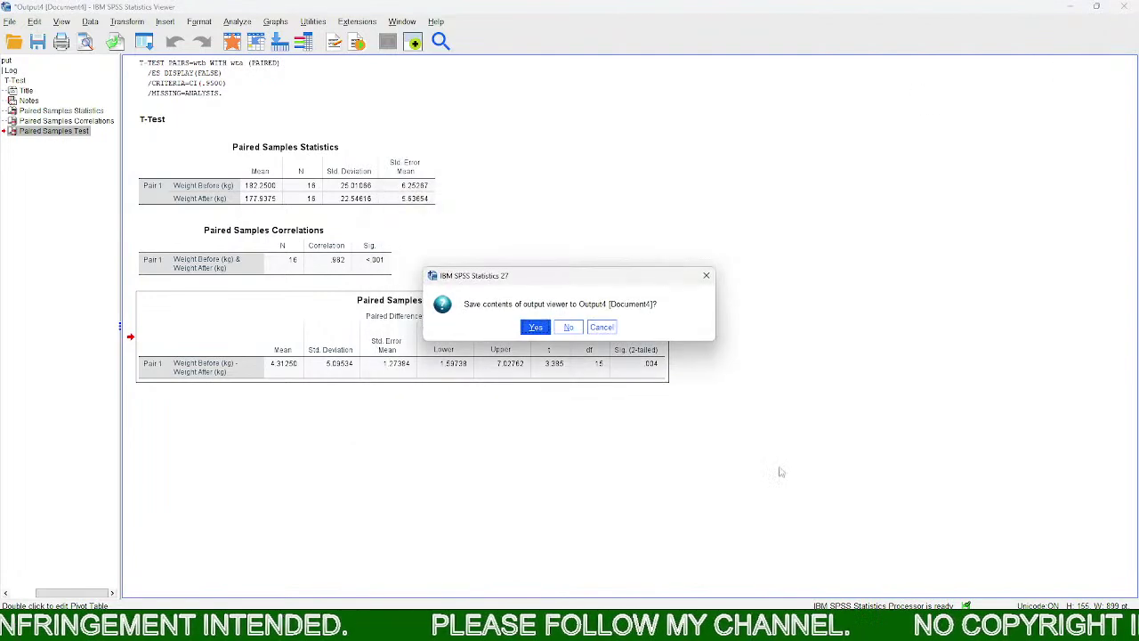
left_click(569, 326)
Return to the Zoom meeting and follow the shared student data and the document's Example 1 hypotheses on prelim scores by section
mouse_move(676, 623)
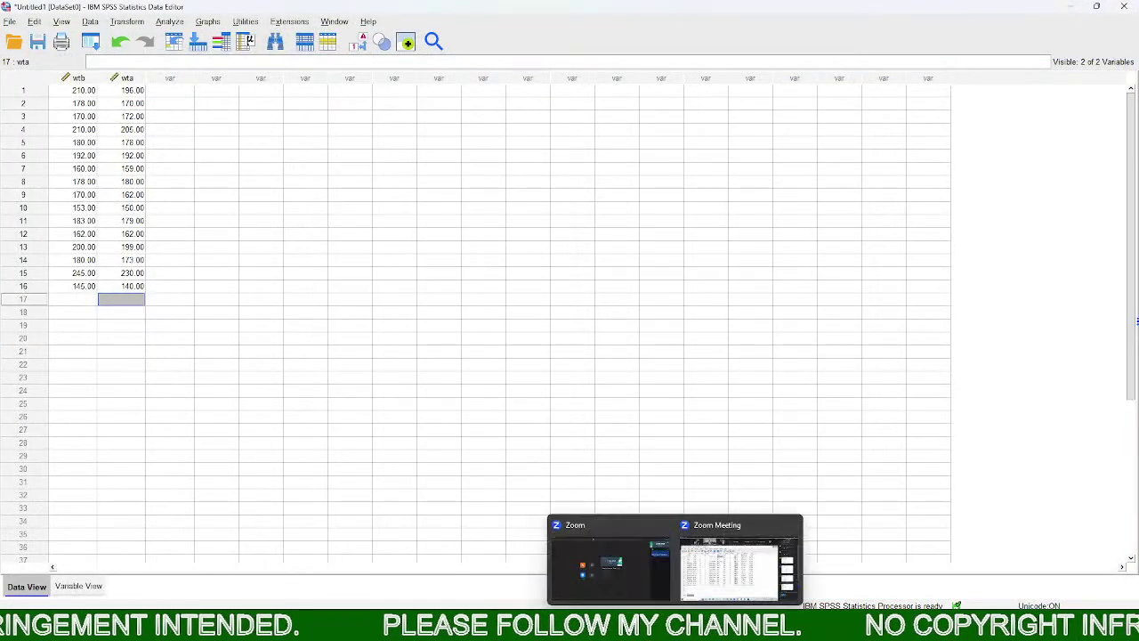
left_click(739, 542)
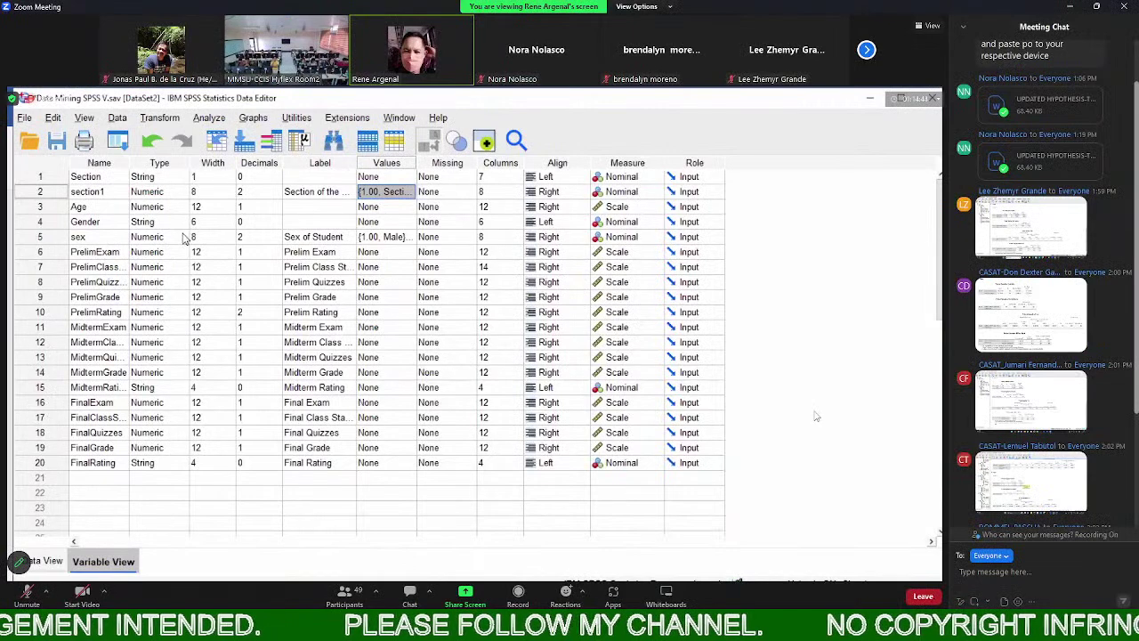
left_click(50, 562)
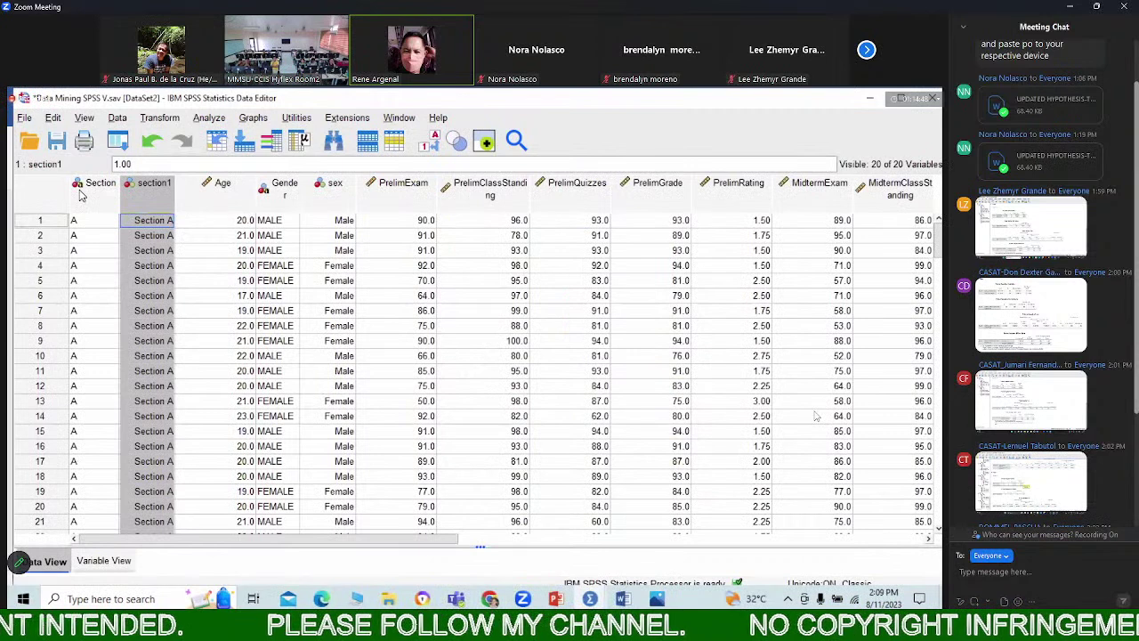
mouse_move(132, 204)
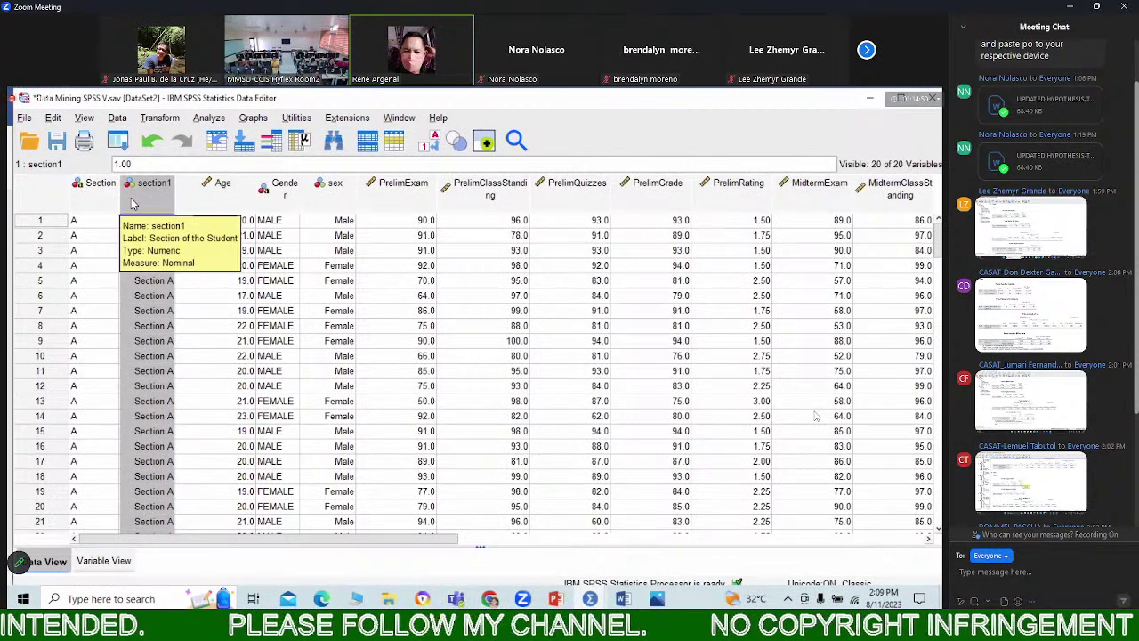
mouse_move(96, 200)
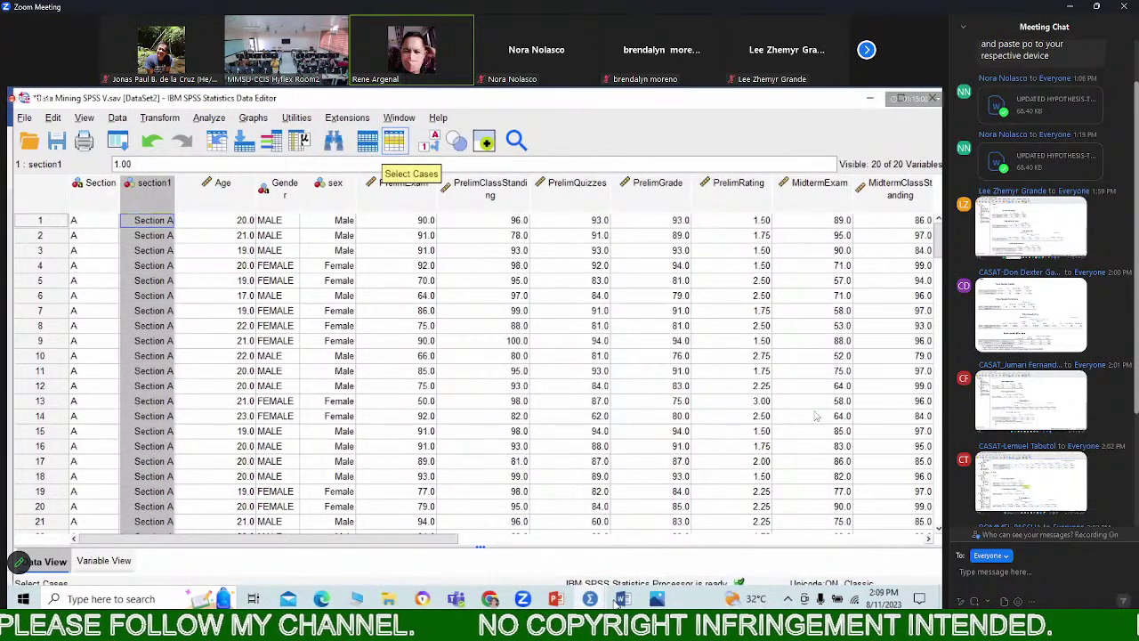
left_click(697, 541)
scroll(569, 427, "down", 2)
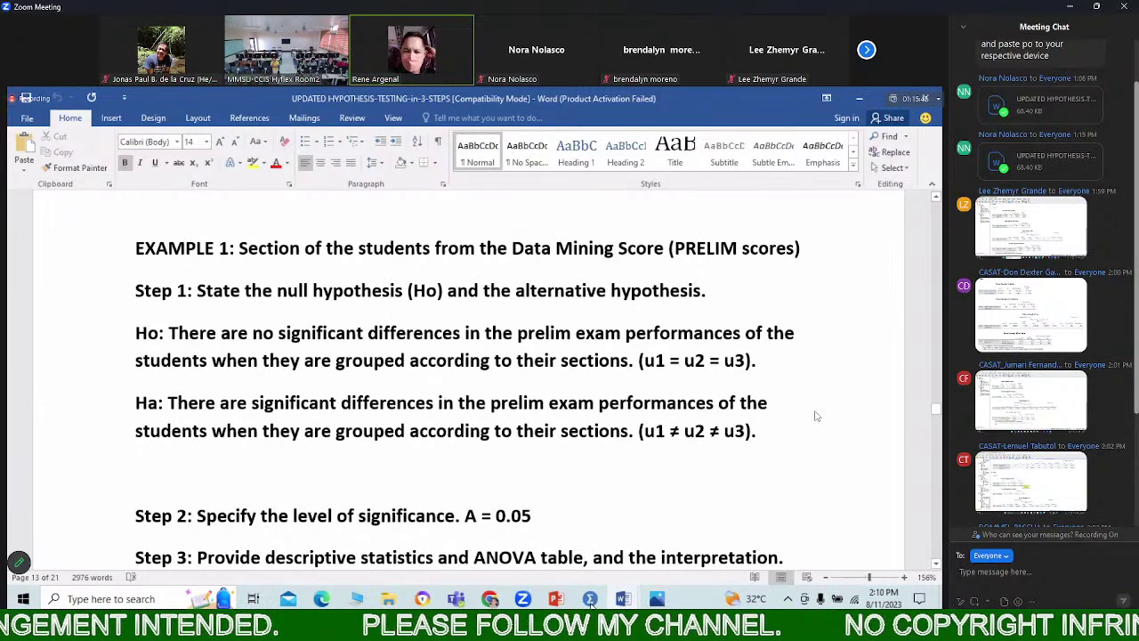
Start a One-Way ANOVA on the shared Data Mining SPSS V dataset and list the variables by name
mouse_move(591, 603)
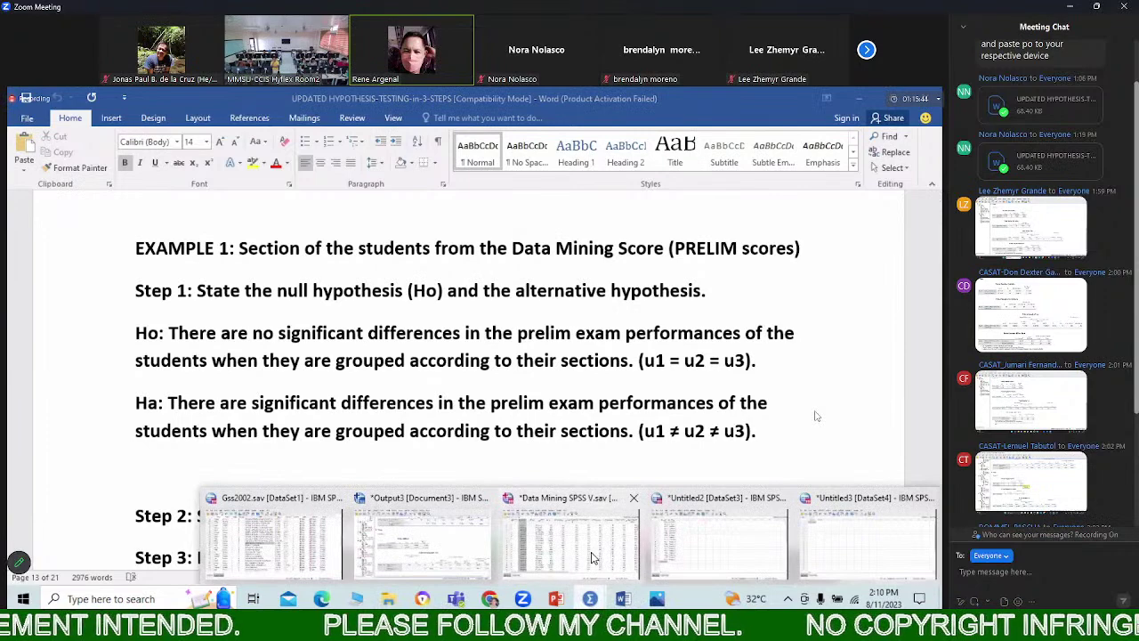
left_click(569, 532)
left_click(211, 226)
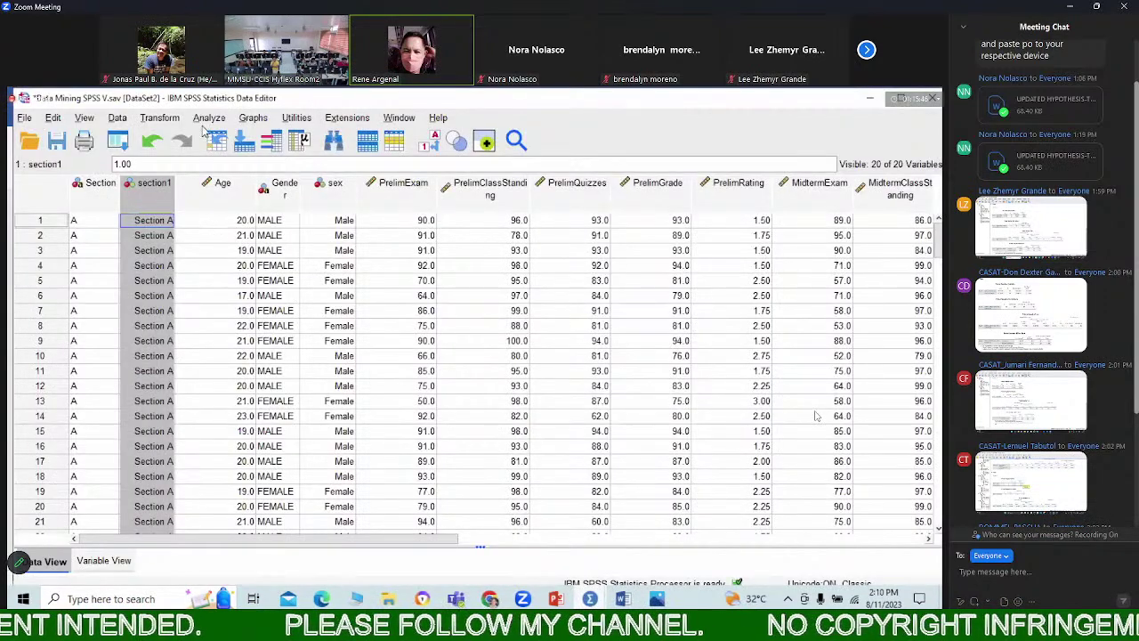
left_click(208, 122)
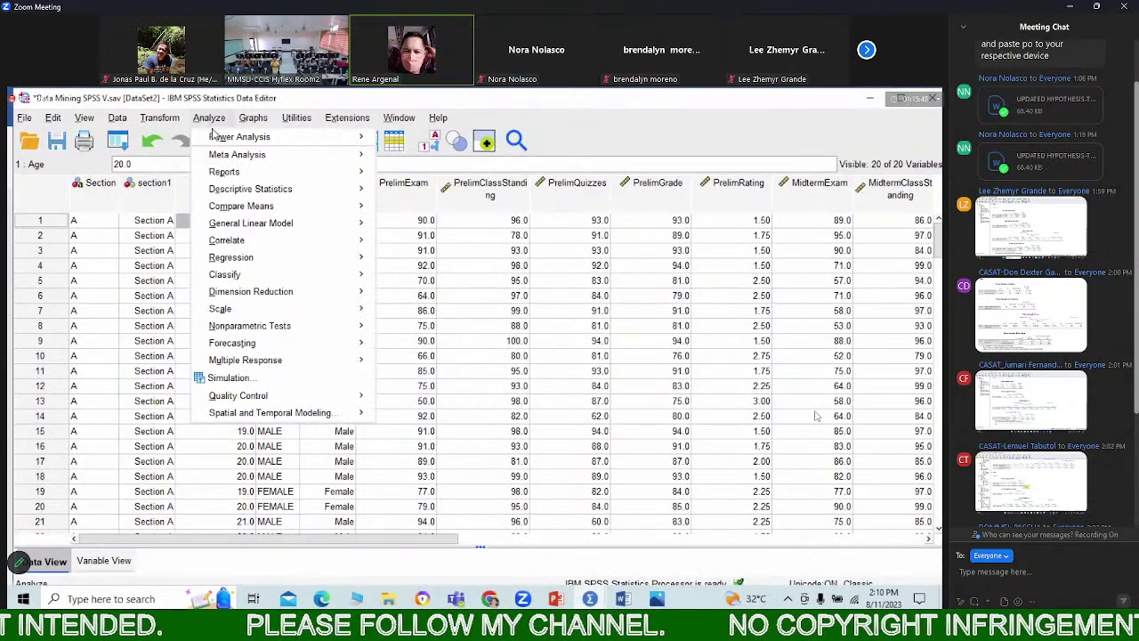
mouse_move(272, 210)
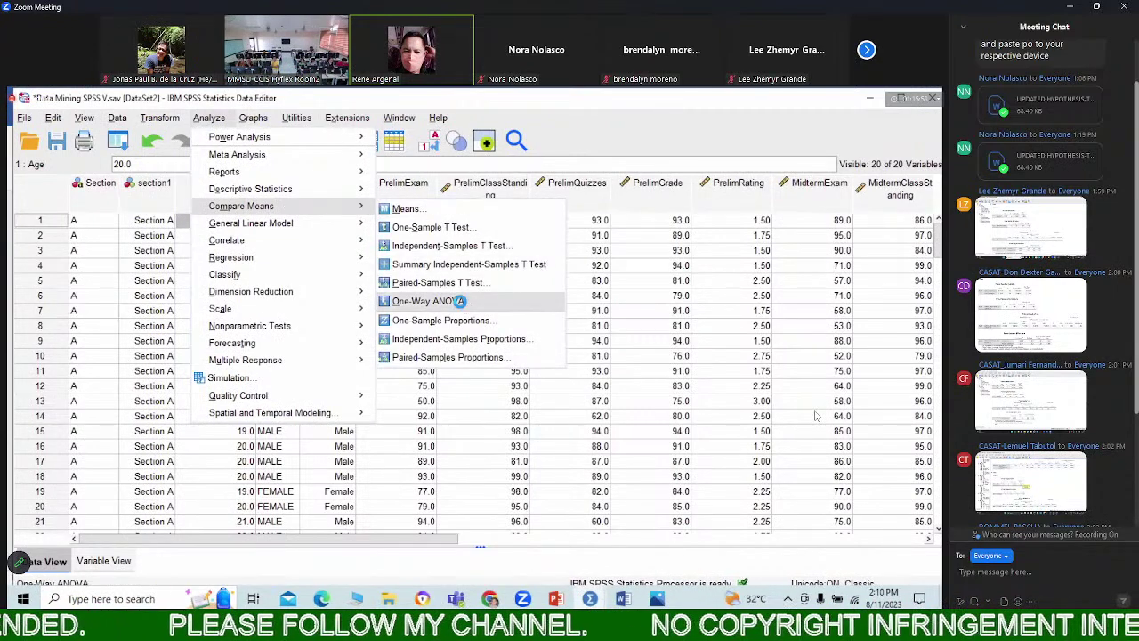
left_click(461, 304)
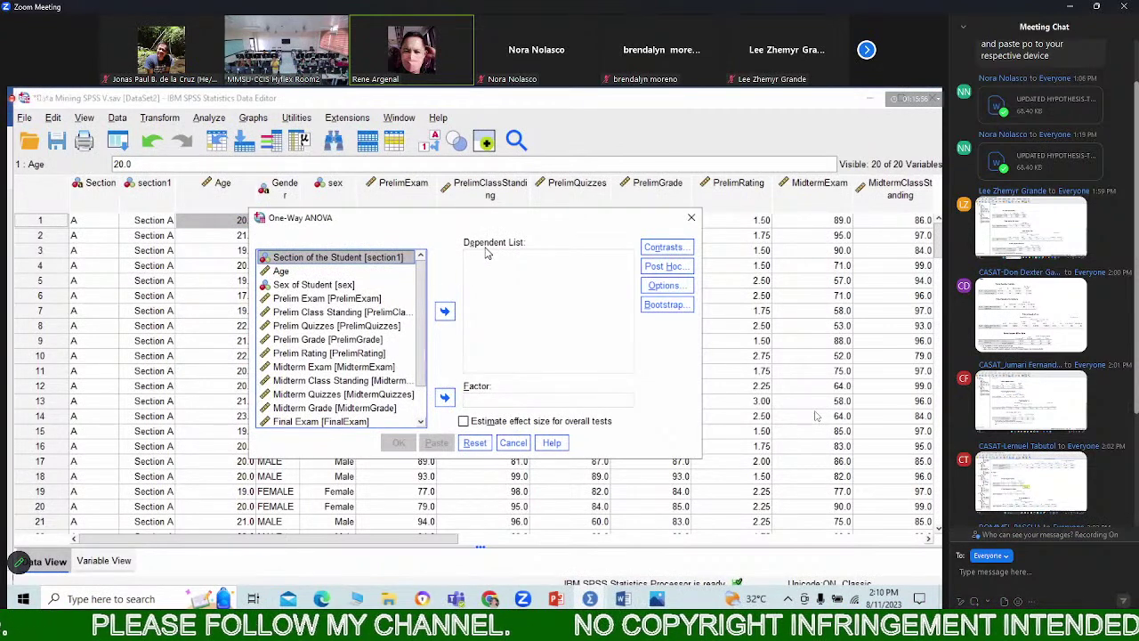
left_click(349, 303)
right_click(347, 304)
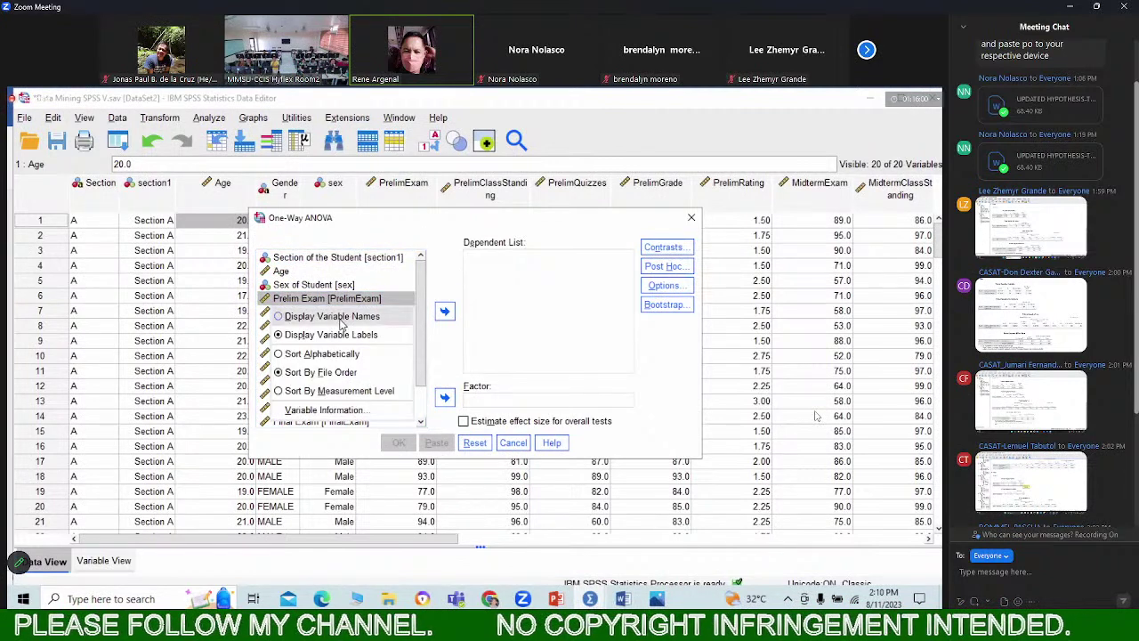
left_click(341, 320)
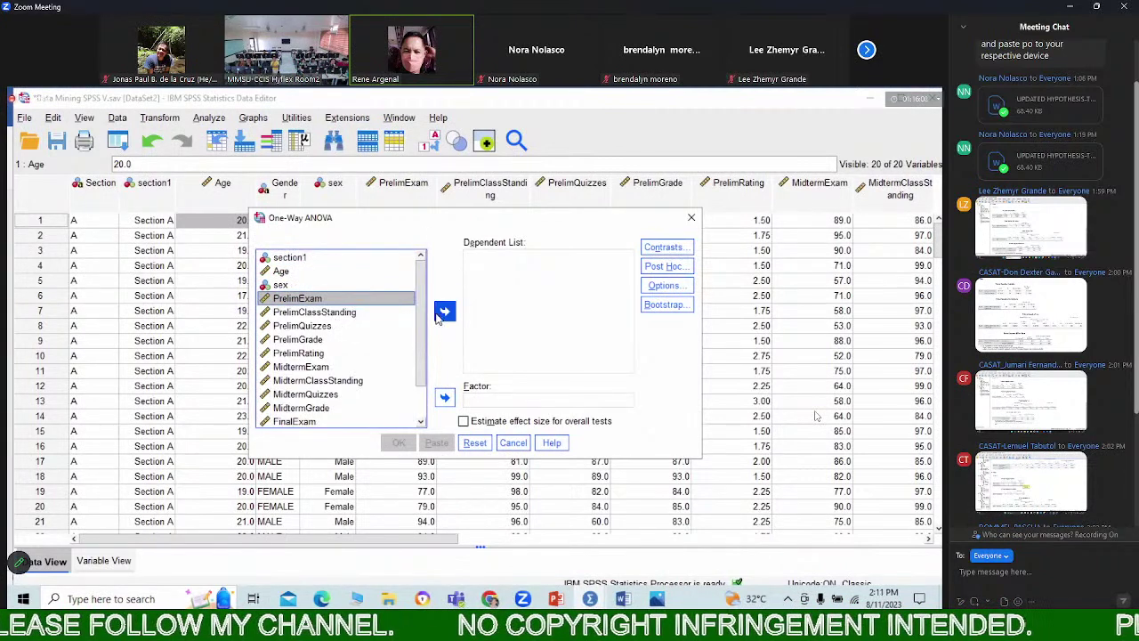
Set PrelimExam as the dependent variable and section1 as the factor, and run the One-Way ANOVA
left_click(444, 312)
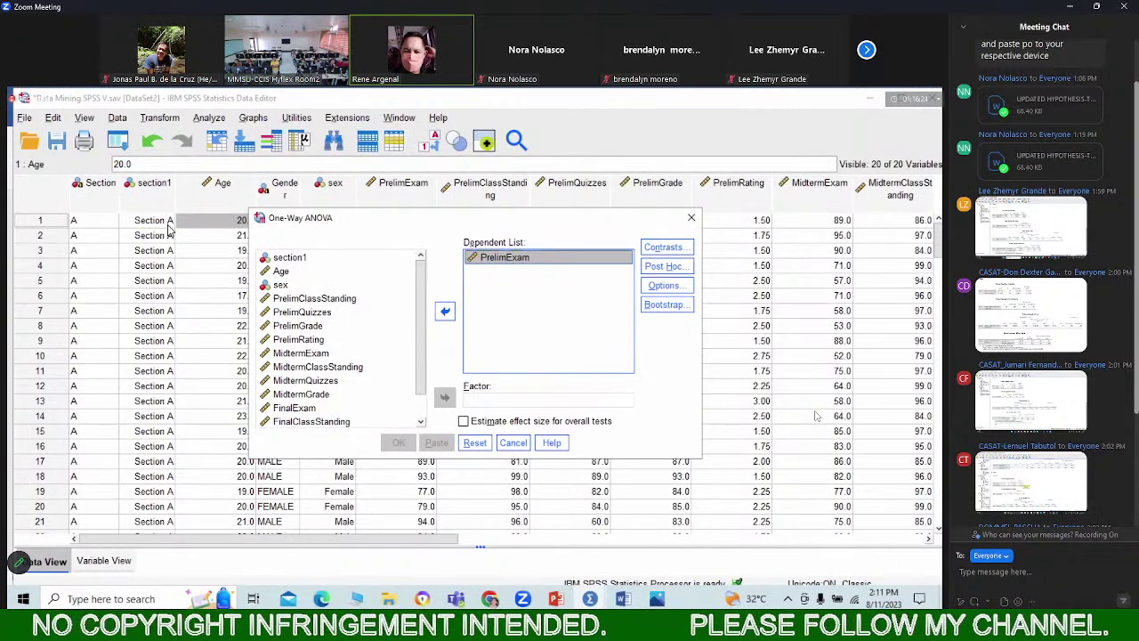
left_click(297, 259)
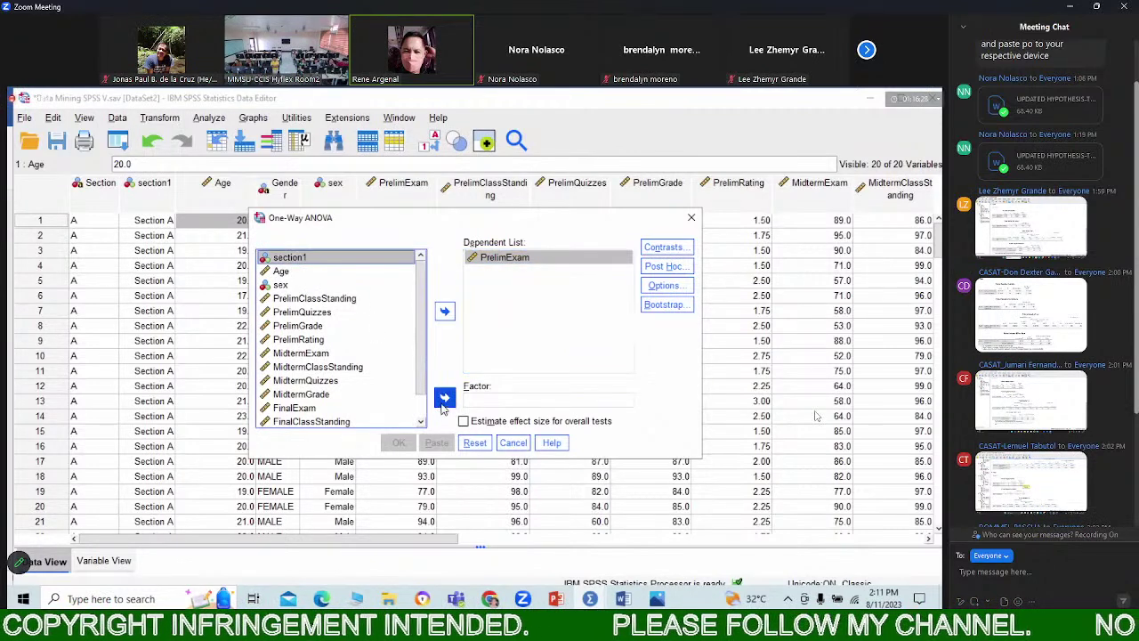
left_click(443, 399)
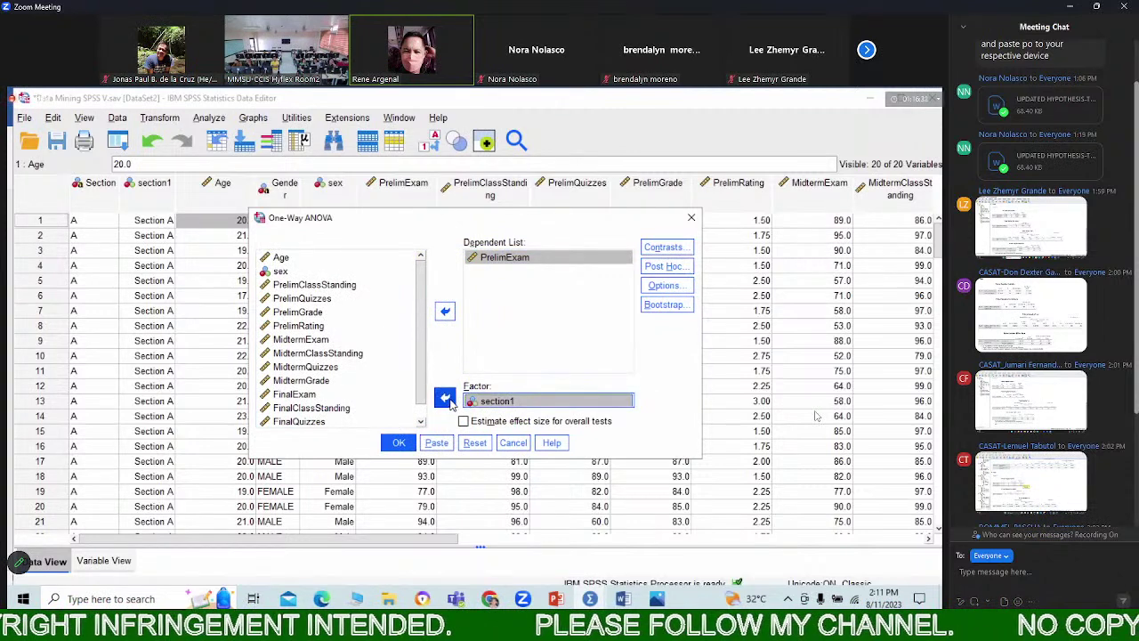
left_click(398, 443)
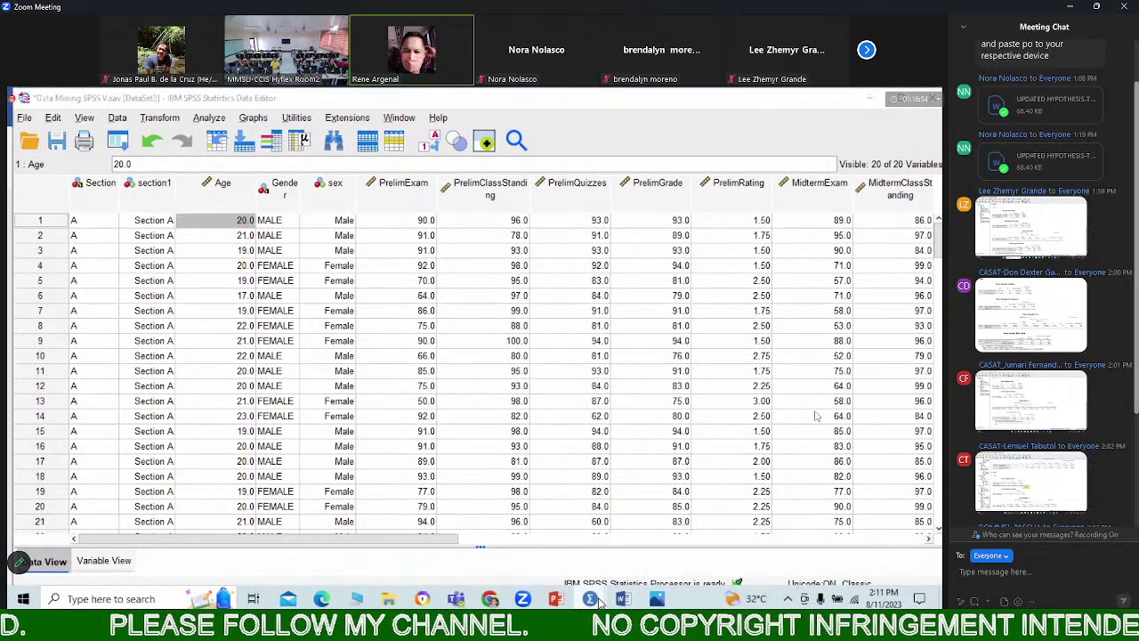
Bring up the SPSS output document and examine the Oneway ANOVA table for Prelim Exam
mouse_move(599, 604)
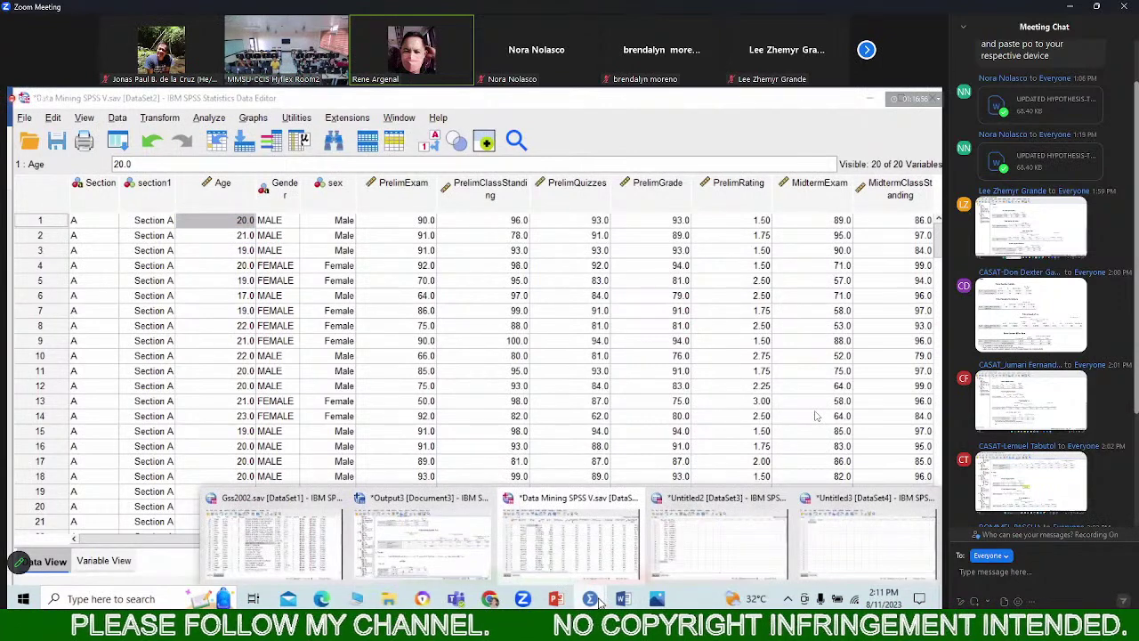
left_click(480, 565)
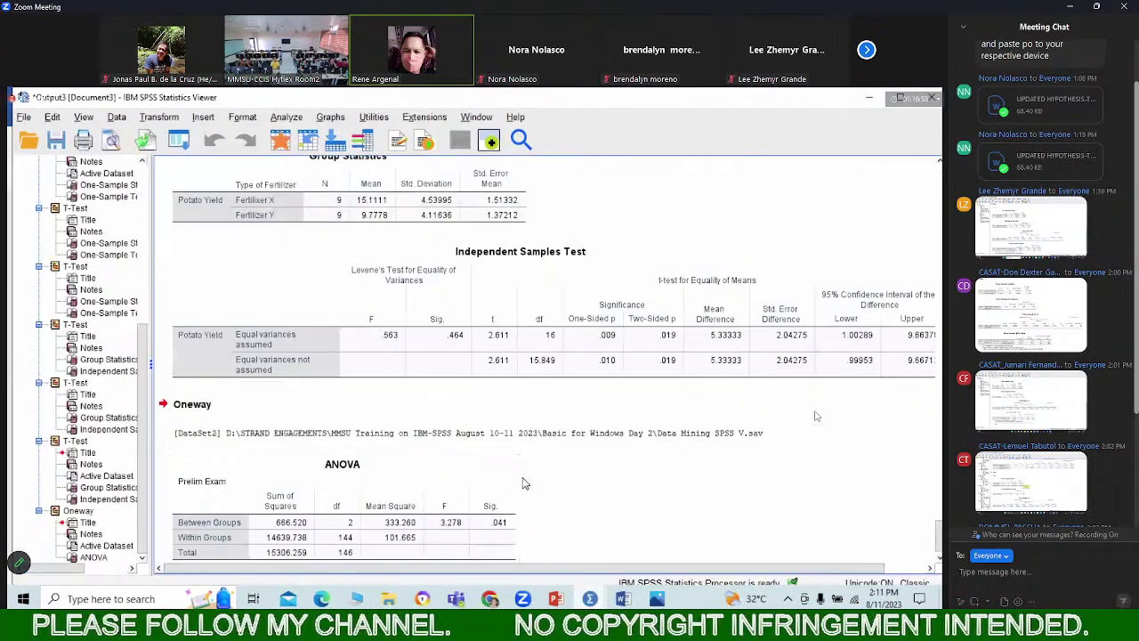
scroll(643, 485, "down", 1)
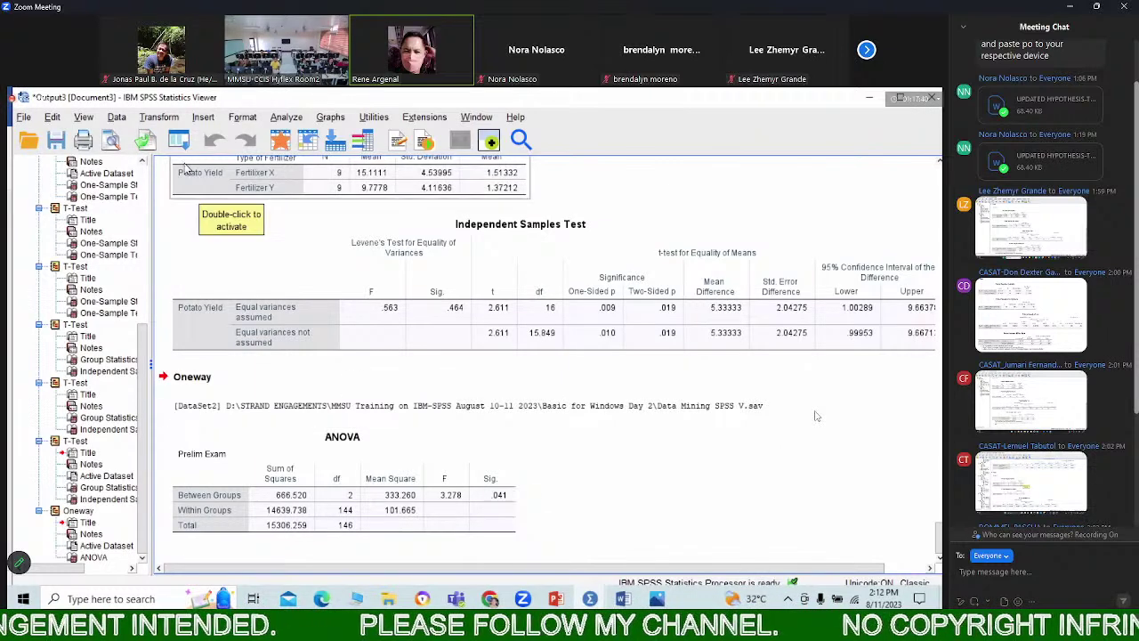
Reopen the One-Way ANOVA of PrelimExam by section1 and enable Descriptive statistics and the Means plot in its options
left_click(287, 118)
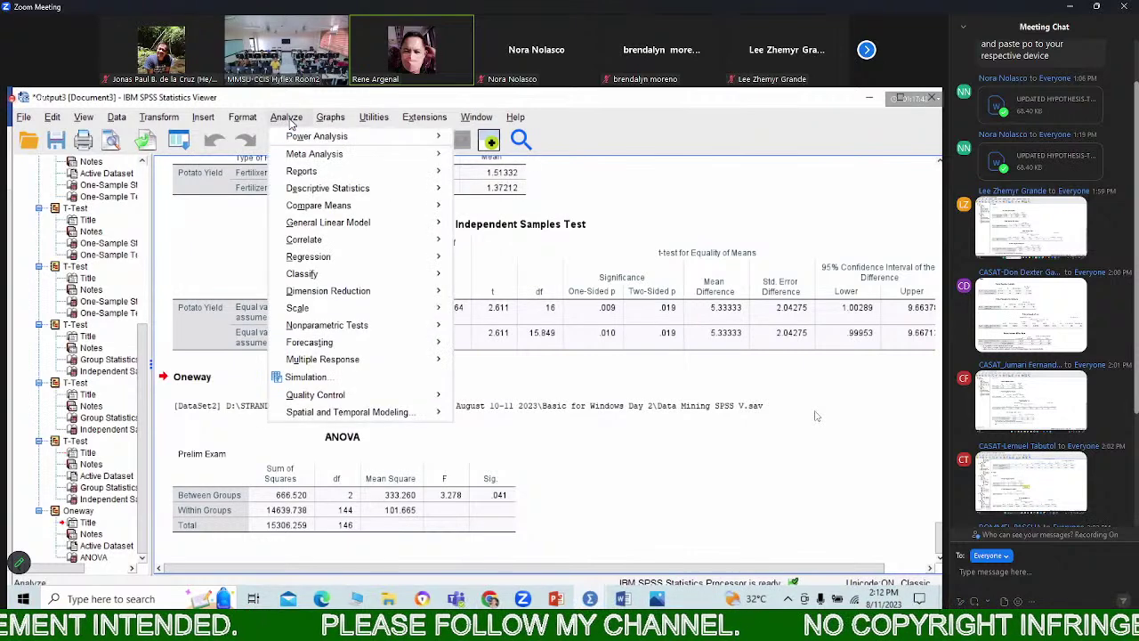
mouse_move(440, 206)
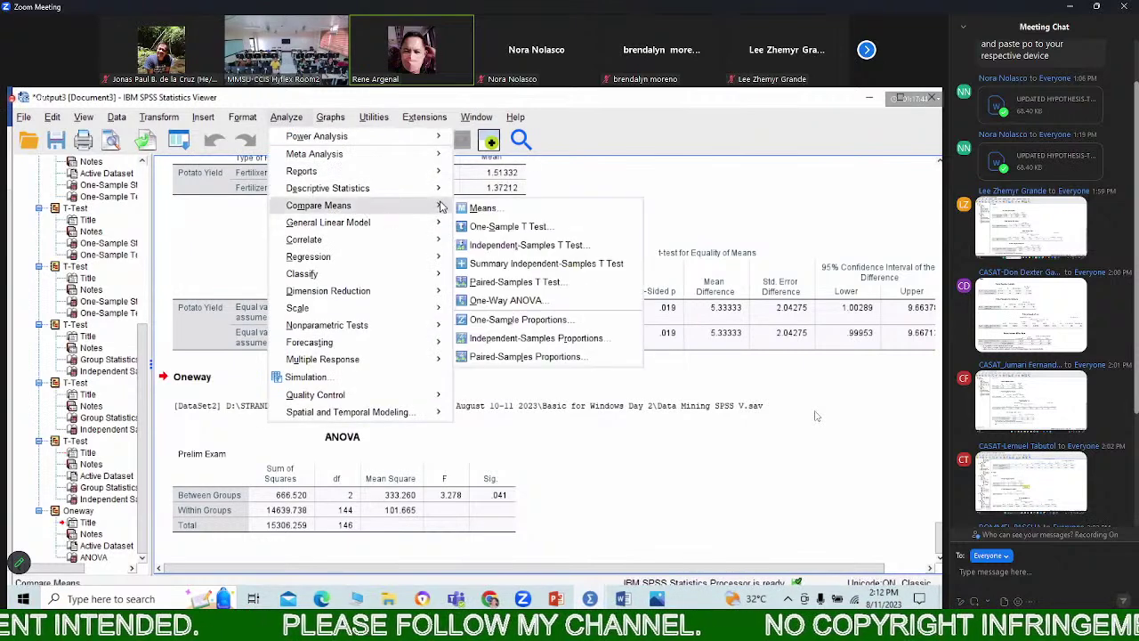
left_click(503, 303)
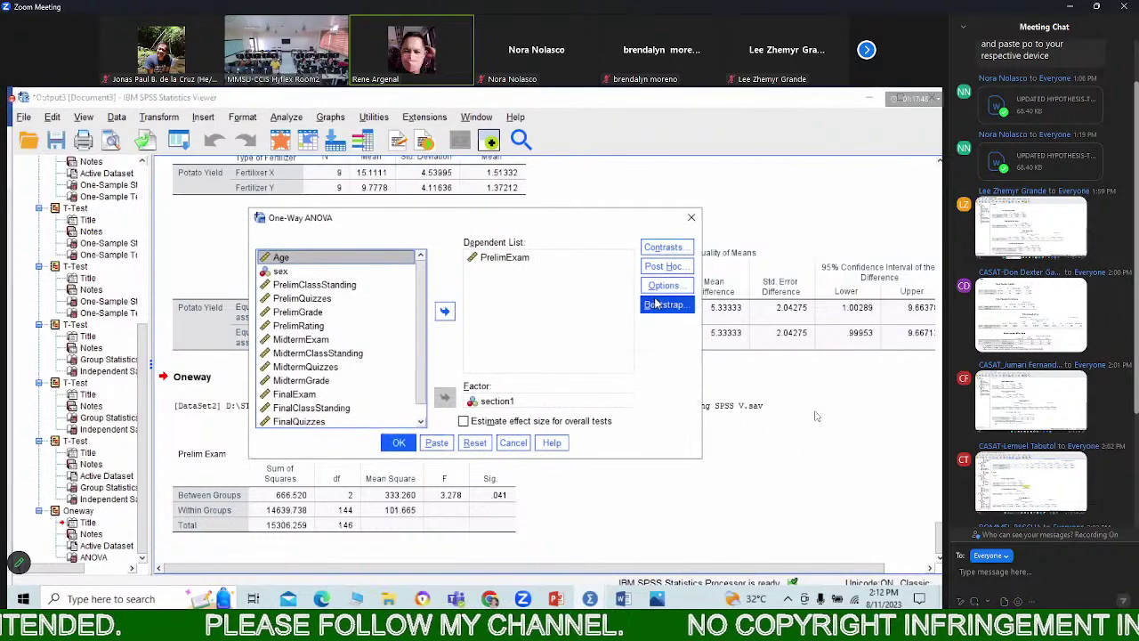
left_click(663, 285)
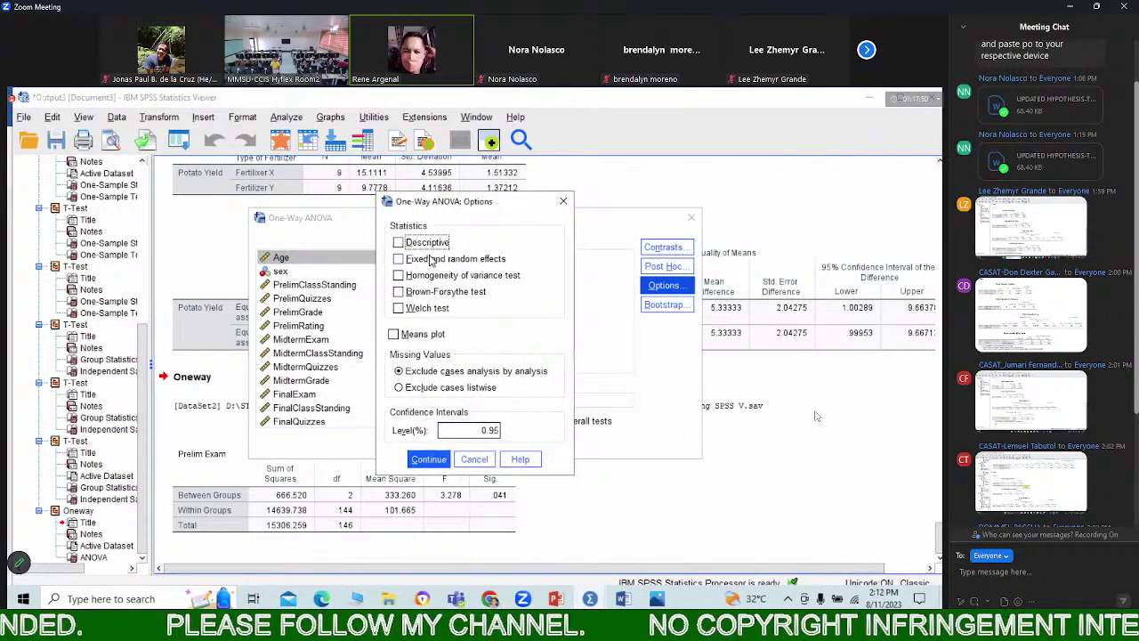
left_click(398, 243)
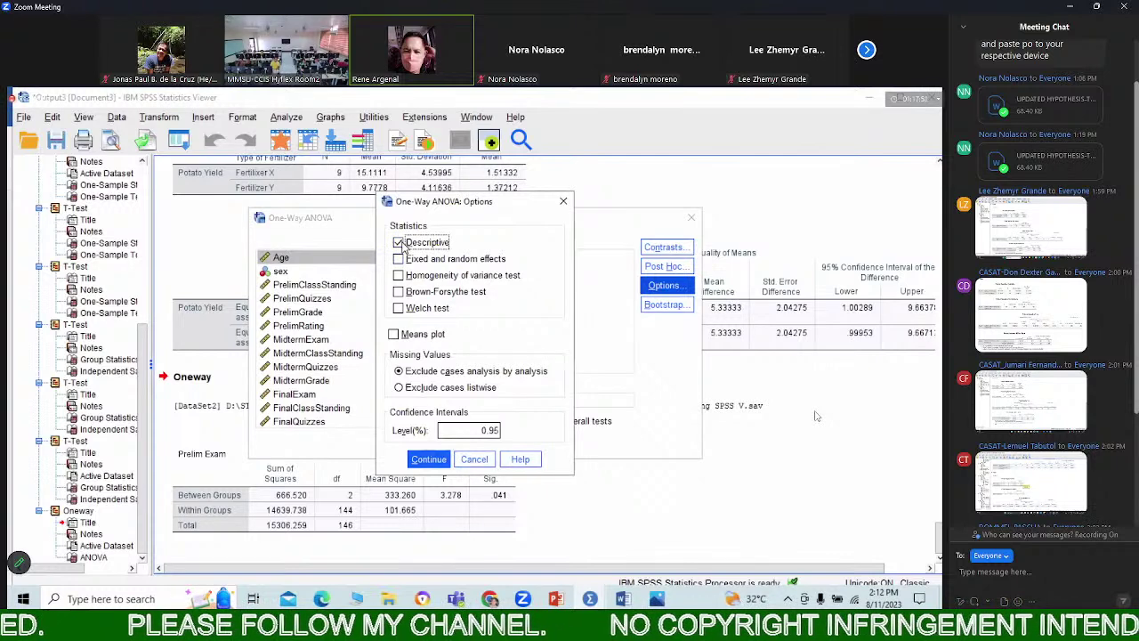
left_click(397, 335)
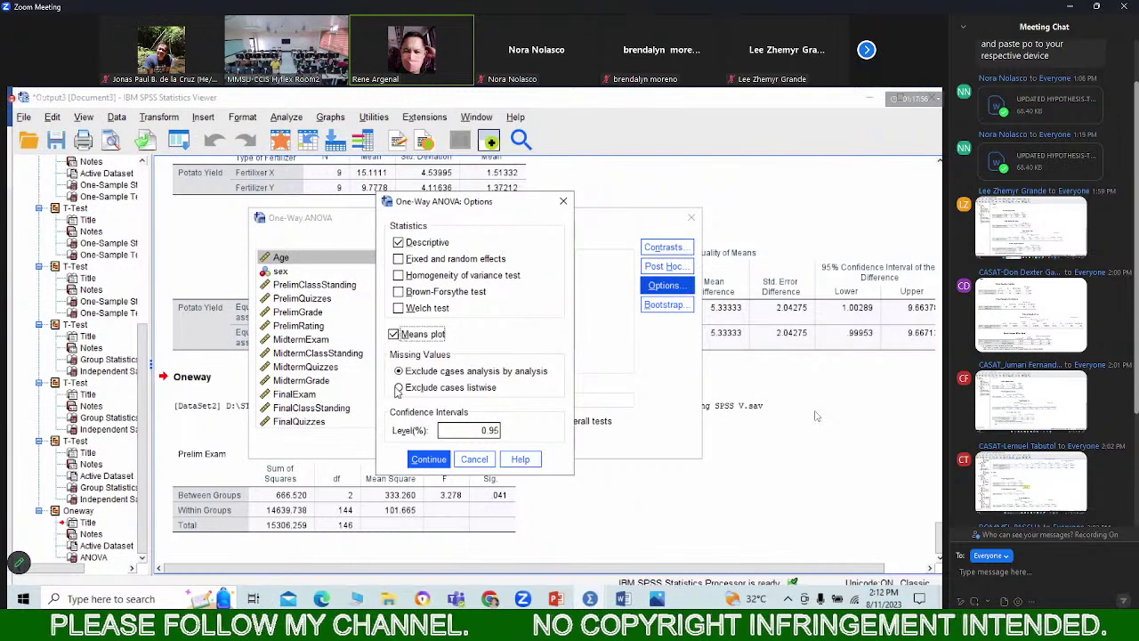
left_click(418, 462)
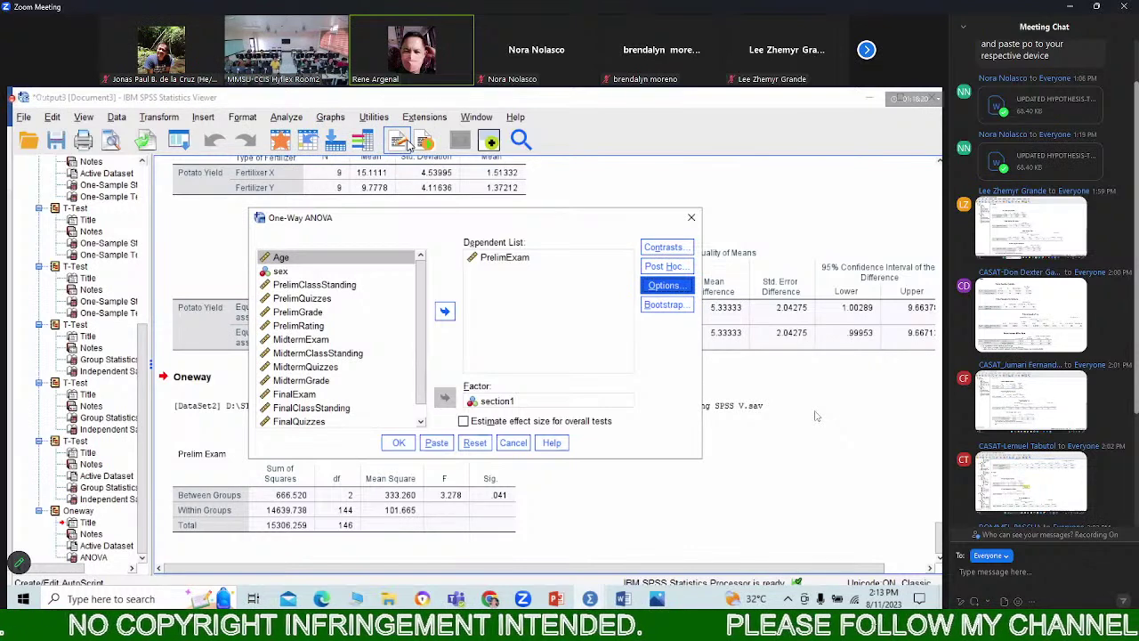
Select Tukey as the post hoc multiple comparison test under equal variances assumed
left_click(649, 268)
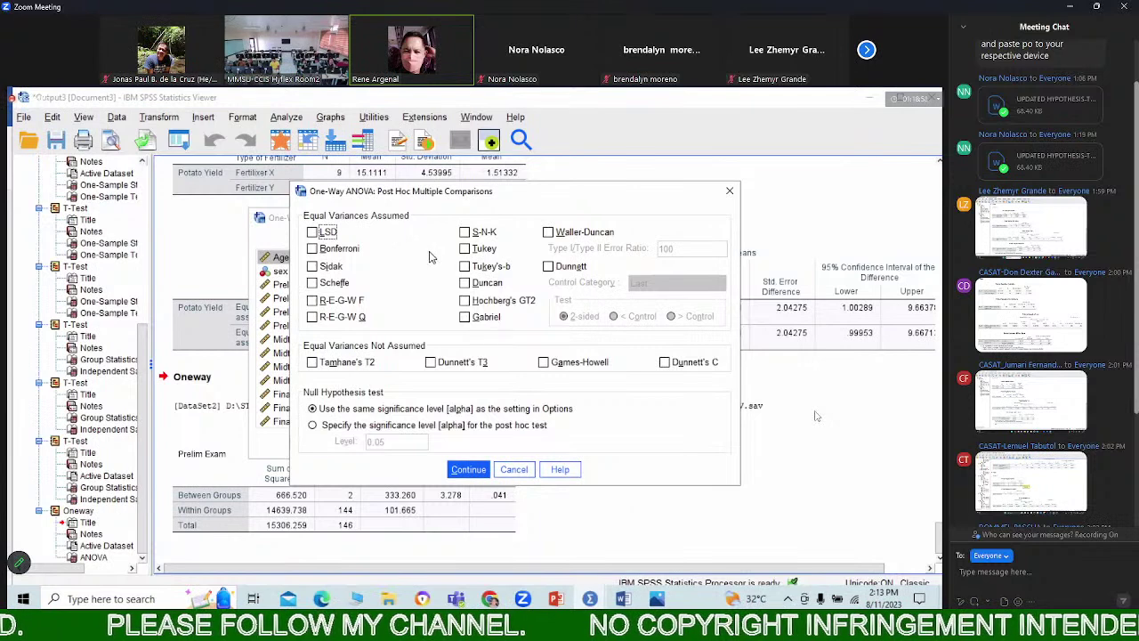
left_click(465, 249)
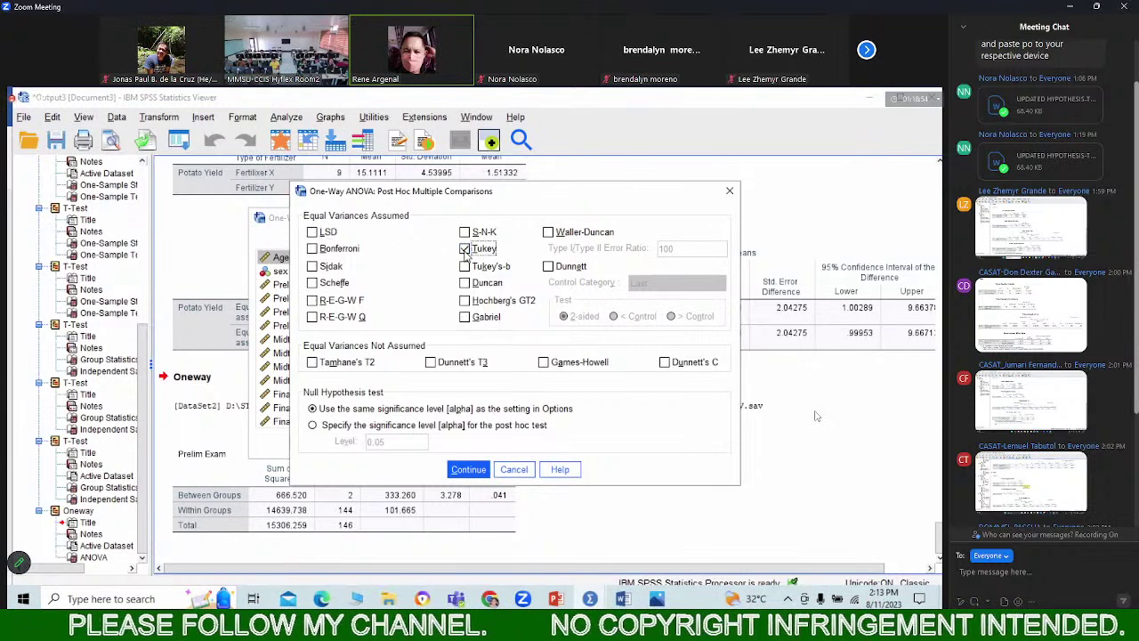